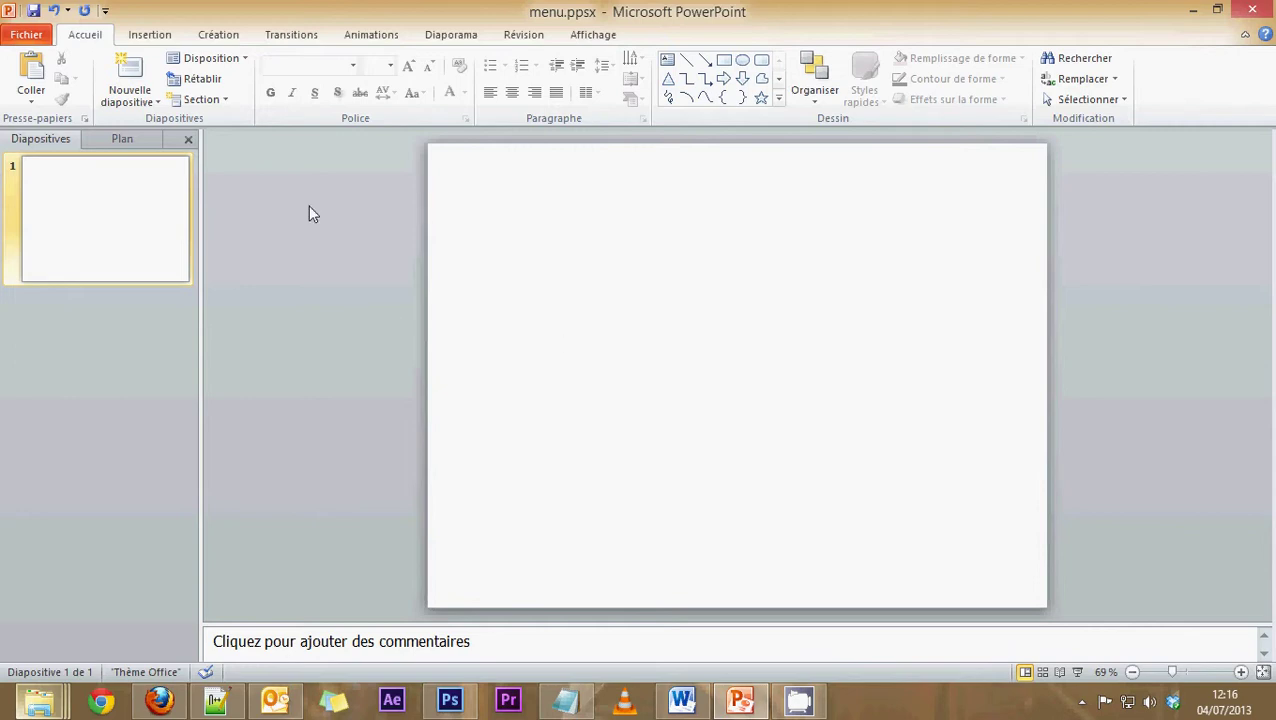
Step: Change the slide size to On-screen Show (16:9), 25,4 × 14,29 cm landscape
{"action": "left_click", "coordinate": [199, 34]}
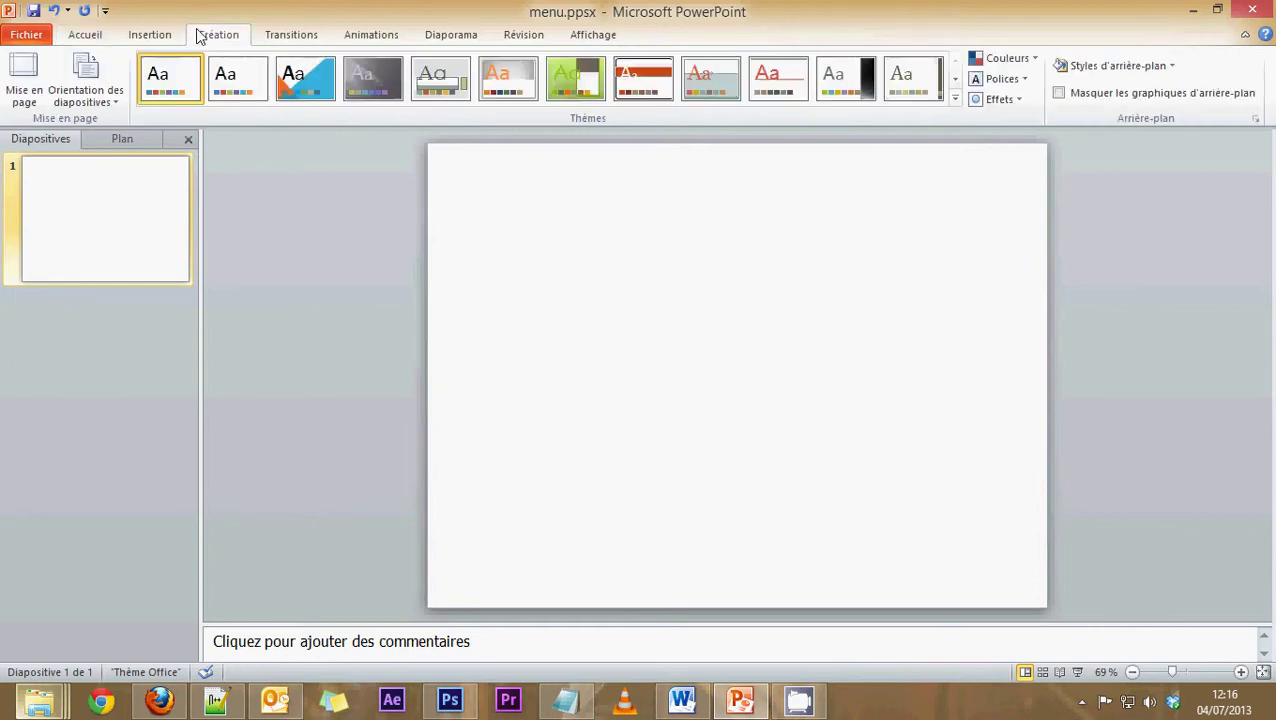
{"action": "left_click", "coordinate": [24, 80]}
{"action": "left_click", "coordinate": [423, 433]}
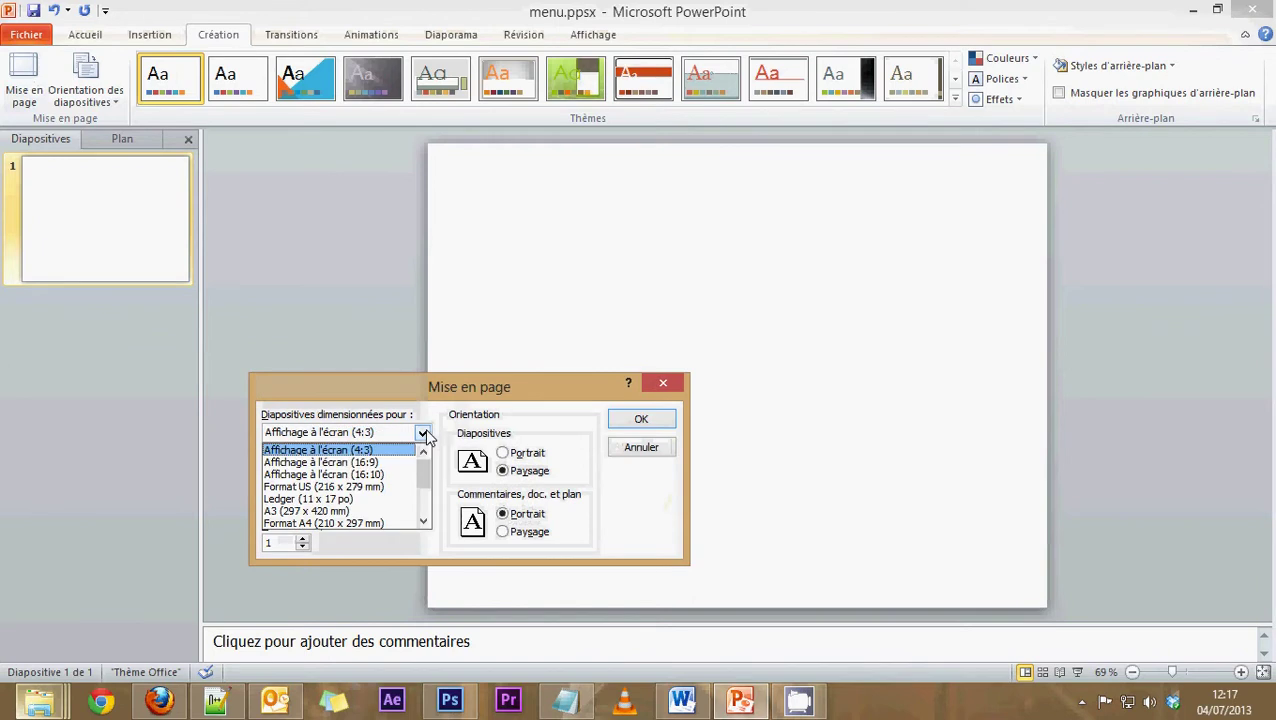
{"action": "left_click", "coordinate": [310, 462]}
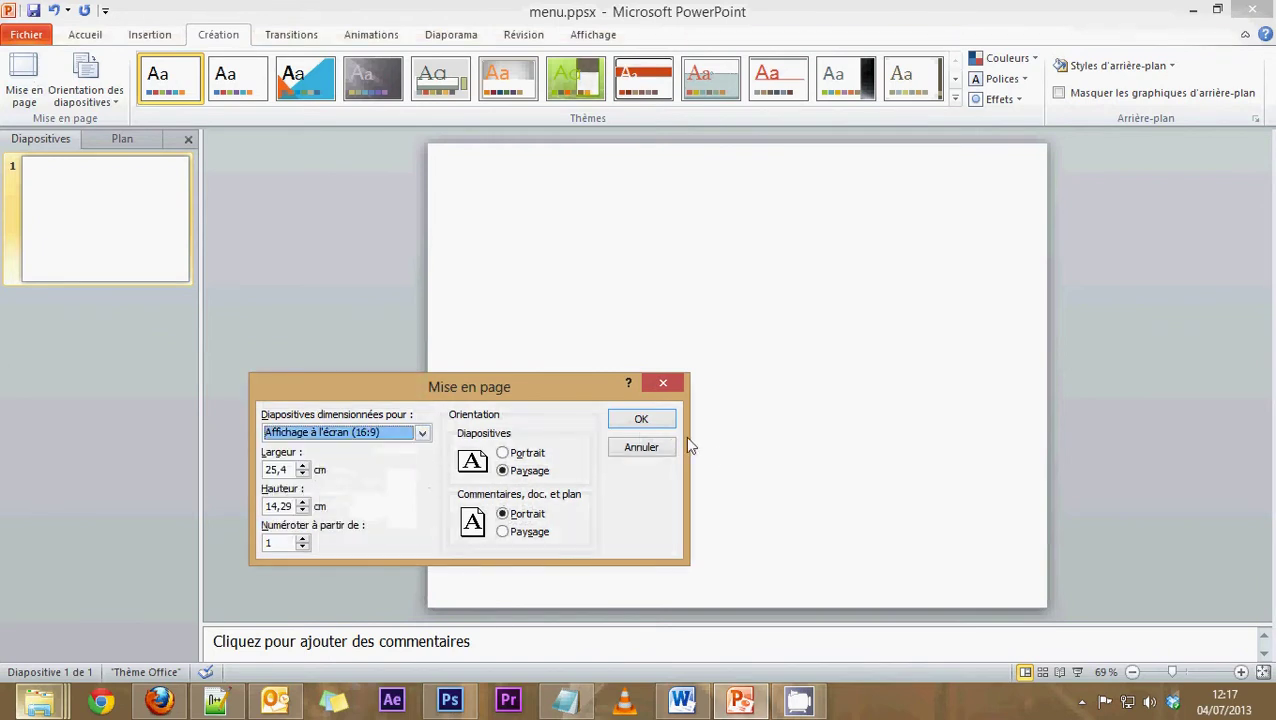
{"action": "left_click", "coordinate": [644, 421]}
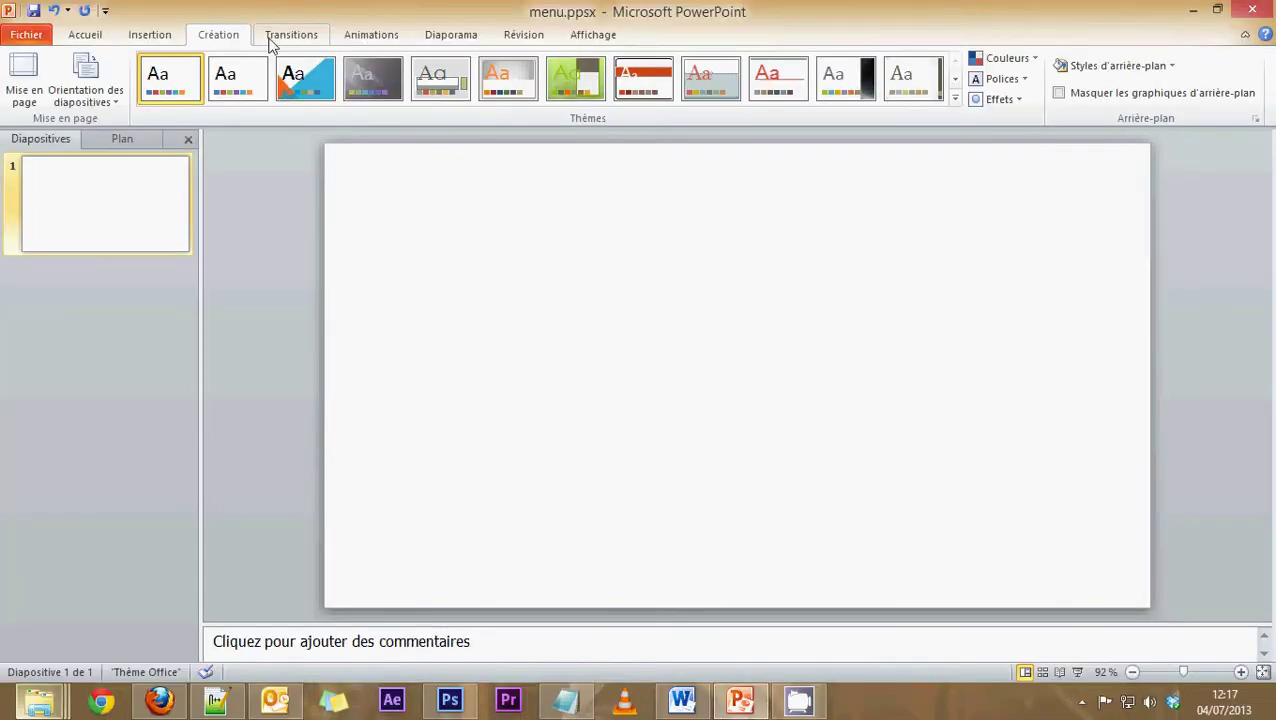
Step: Set the slide background to a picture fill using fond1.jpg, stretched at 0 % transparency
{"action": "left_click", "coordinate": [1167, 73]}
{"action": "left_click", "coordinate": [1010, 266]}
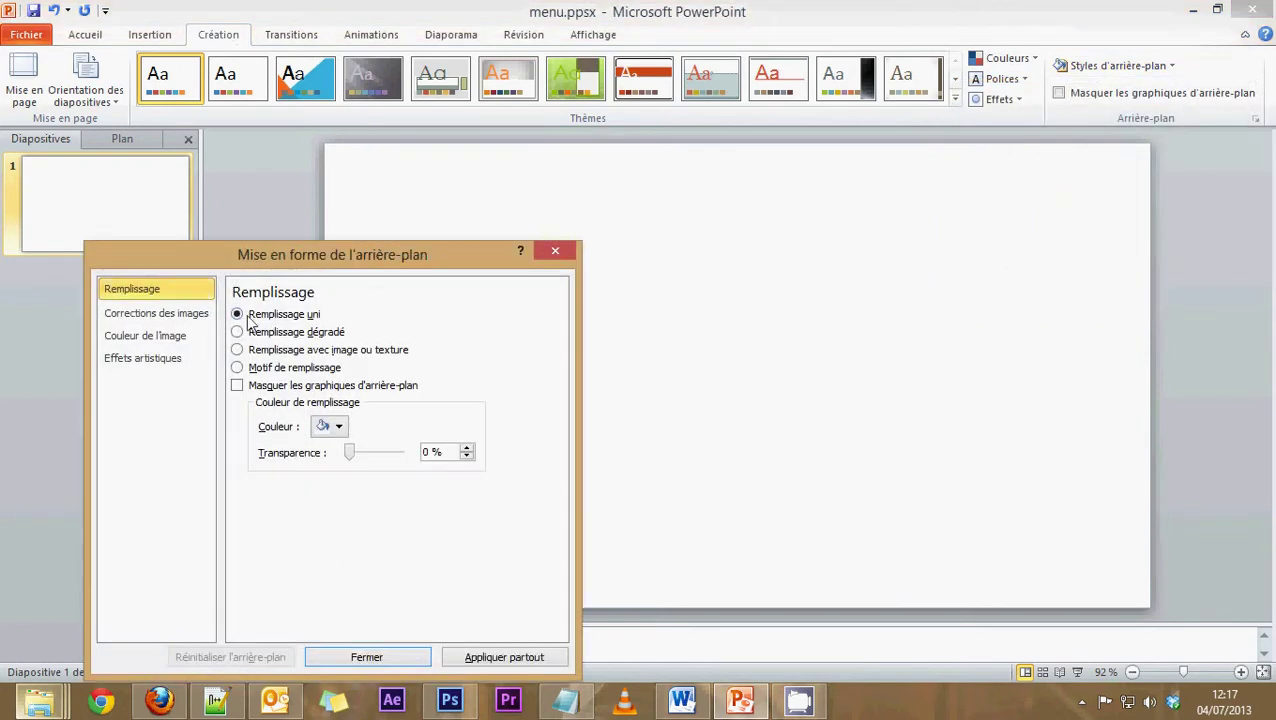
{"action": "left_click_drag", "start_coordinate": [334, 254], "coordinate": [766, 189]}
{"action": "left_click", "coordinate": [735, 285]}
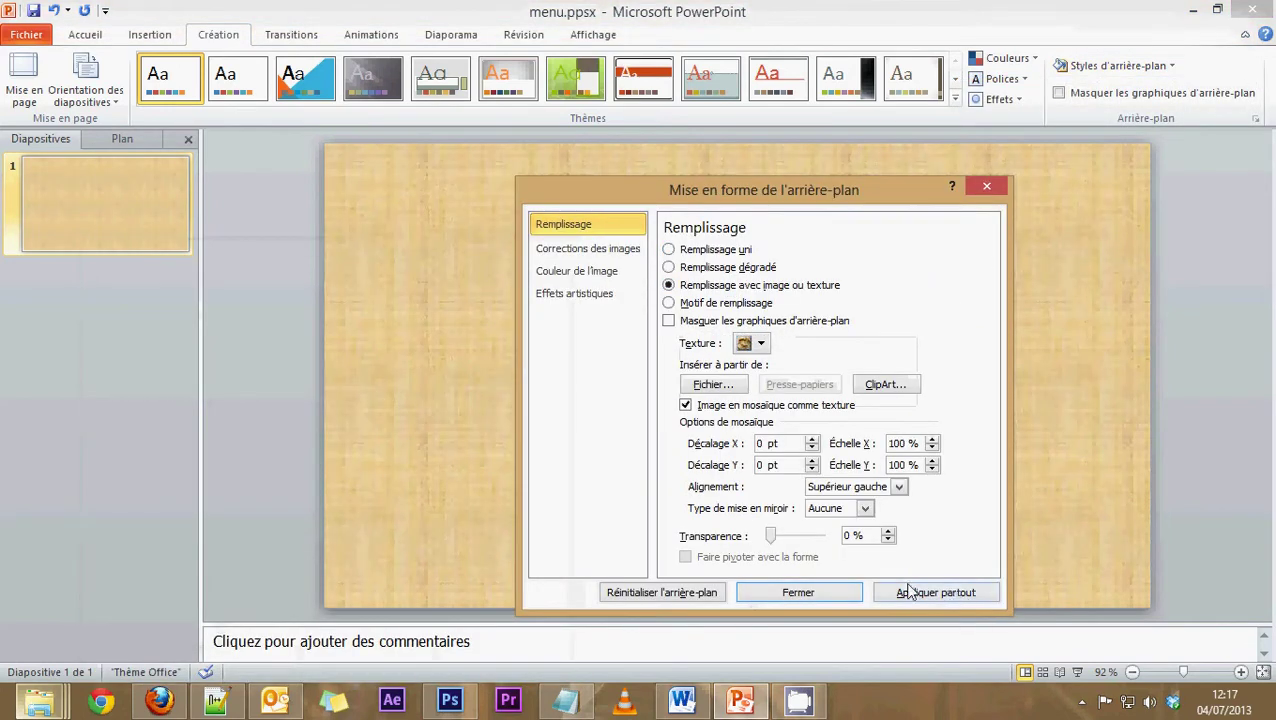
{"action": "left_click", "coordinate": [740, 389]}
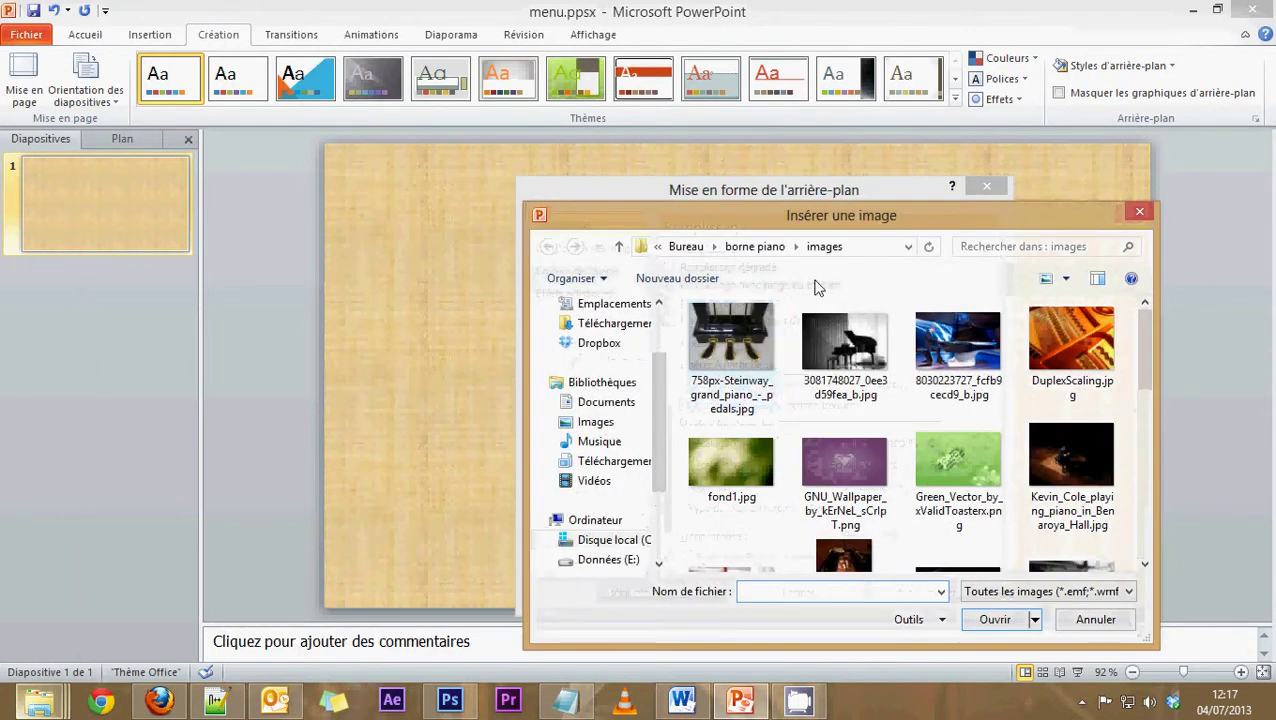
{"action": "left_click", "coordinate": [715, 460]}
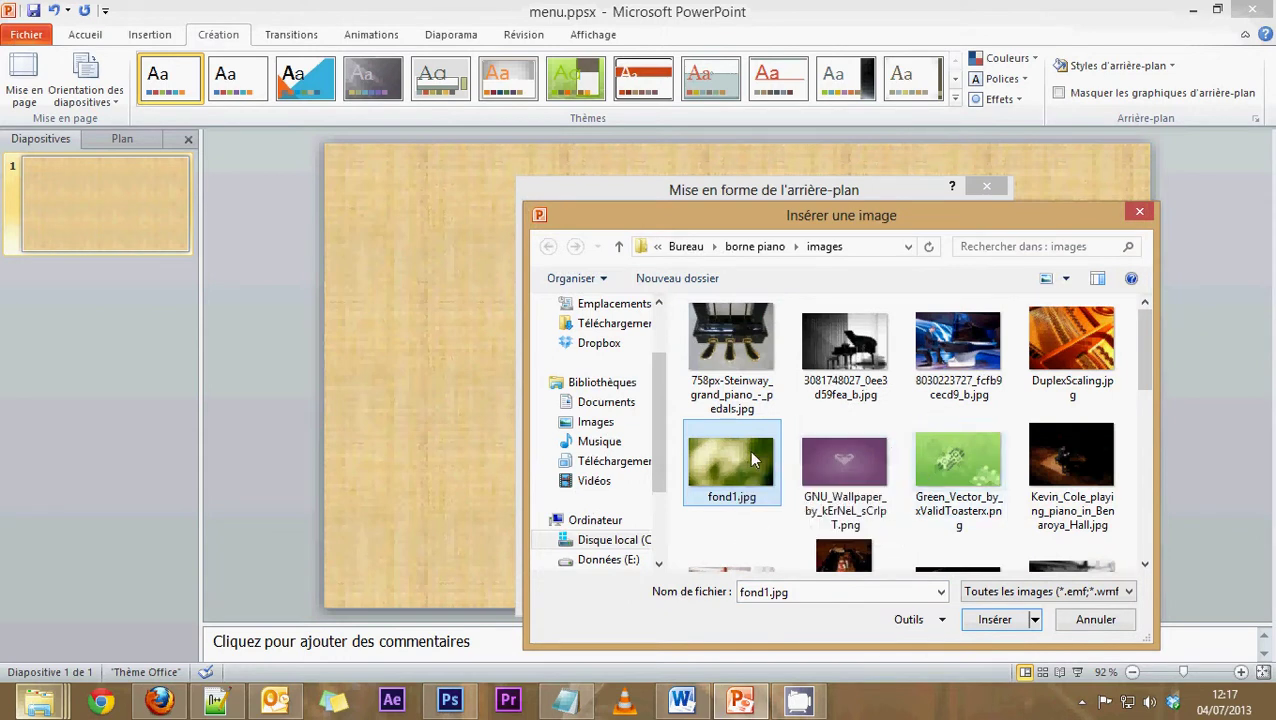
{"action": "double_click", "coordinate": [746, 460]}
{"action": "left_click_drag", "start_coordinate": [786, 190], "coordinate": [788, 170]}
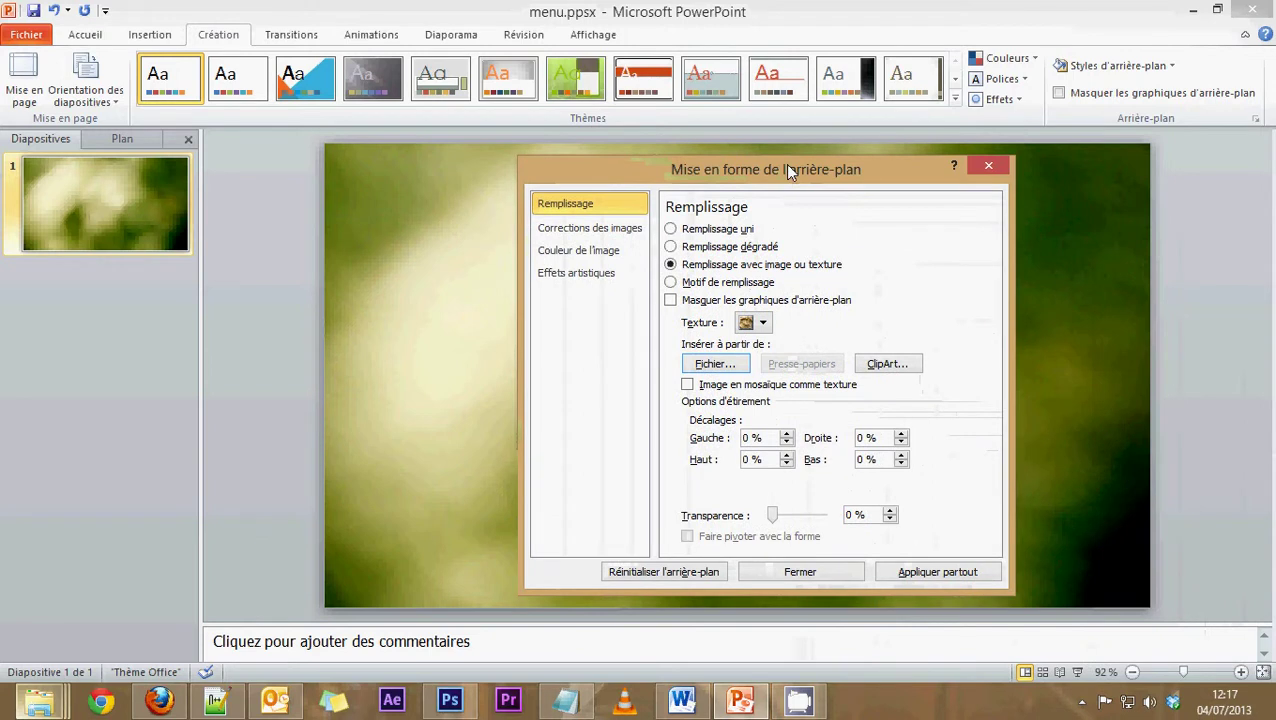
Step: Recolour the background picture with a washed-out grey preset, apply it to all slides, and close
{"action": "left_click", "coordinate": [591, 259]}
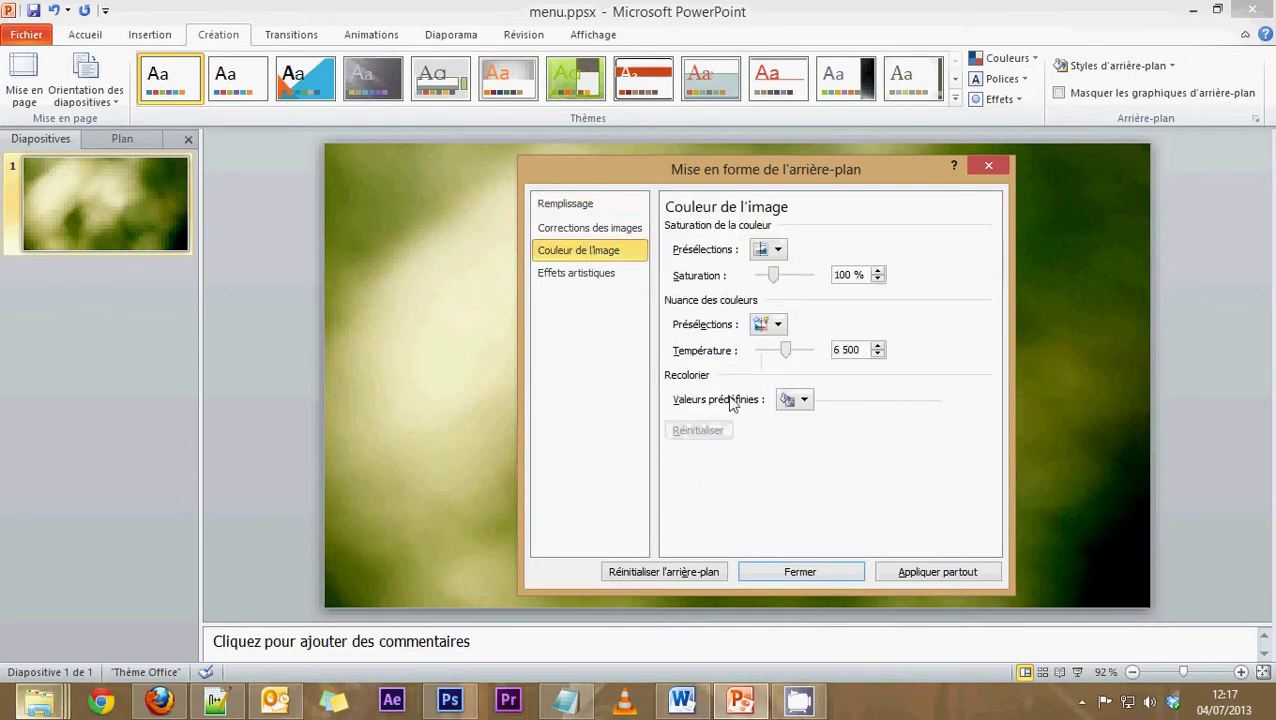
{"action": "left_click", "coordinate": [805, 400]}
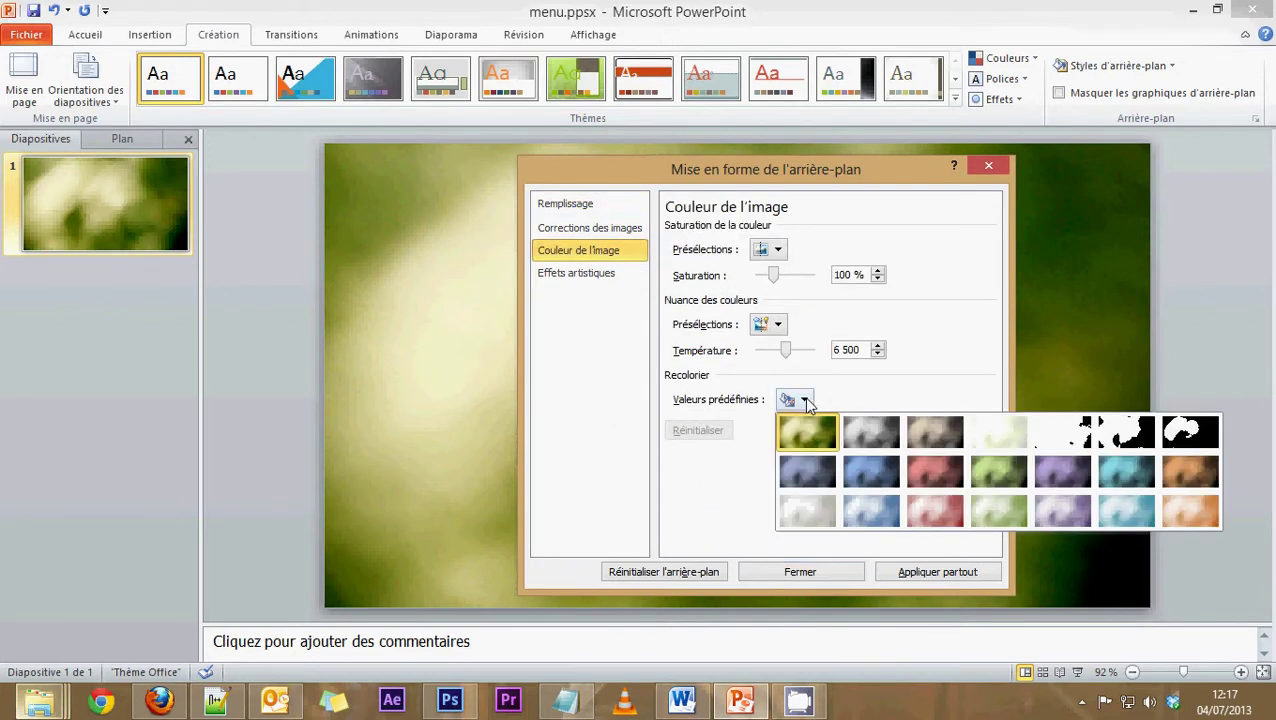
{"action": "left_click", "coordinate": [808, 512]}
{"action": "mouse_move", "coordinate": [819, 175]}
{"action": "left_mouse_down"}
{"action": "mouse_move", "coordinate": [957, 503]}
{"action": "mouse_move", "coordinate": [893, 345]}
{"action": "left_mouse_up"}
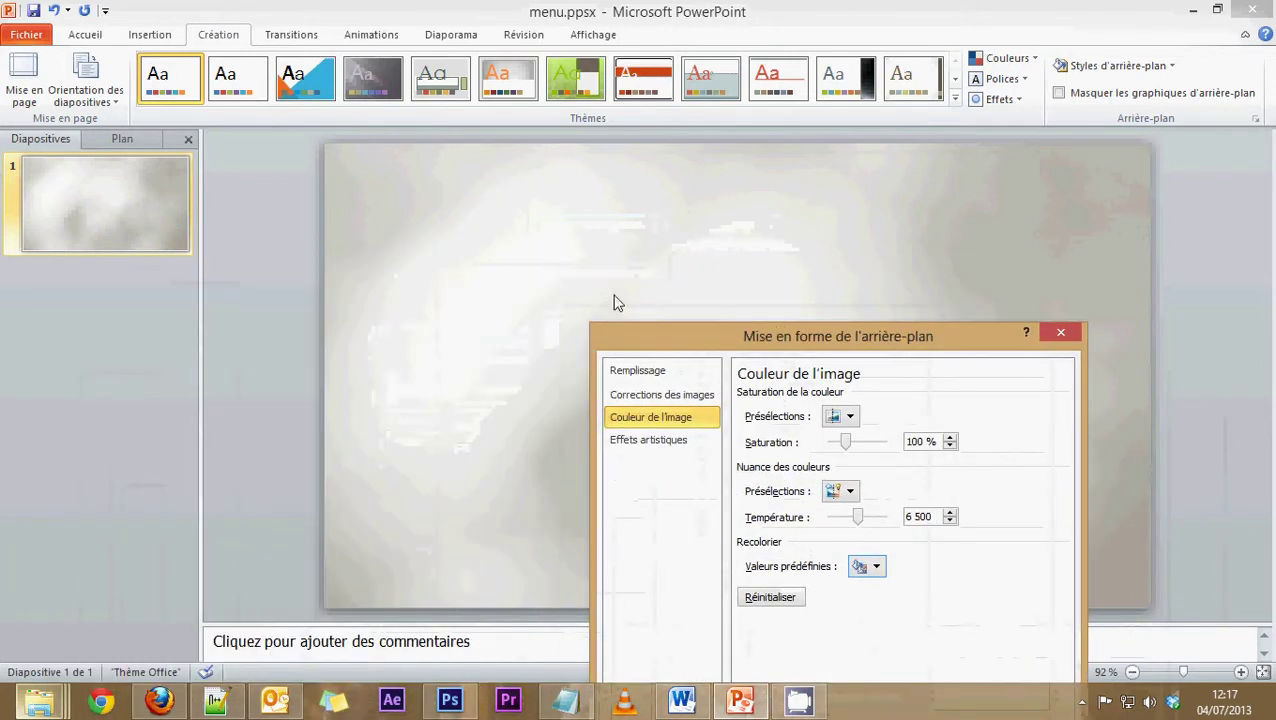
{"action": "left_click_drag", "start_coordinate": [719, 345], "coordinate": [662, 205]}
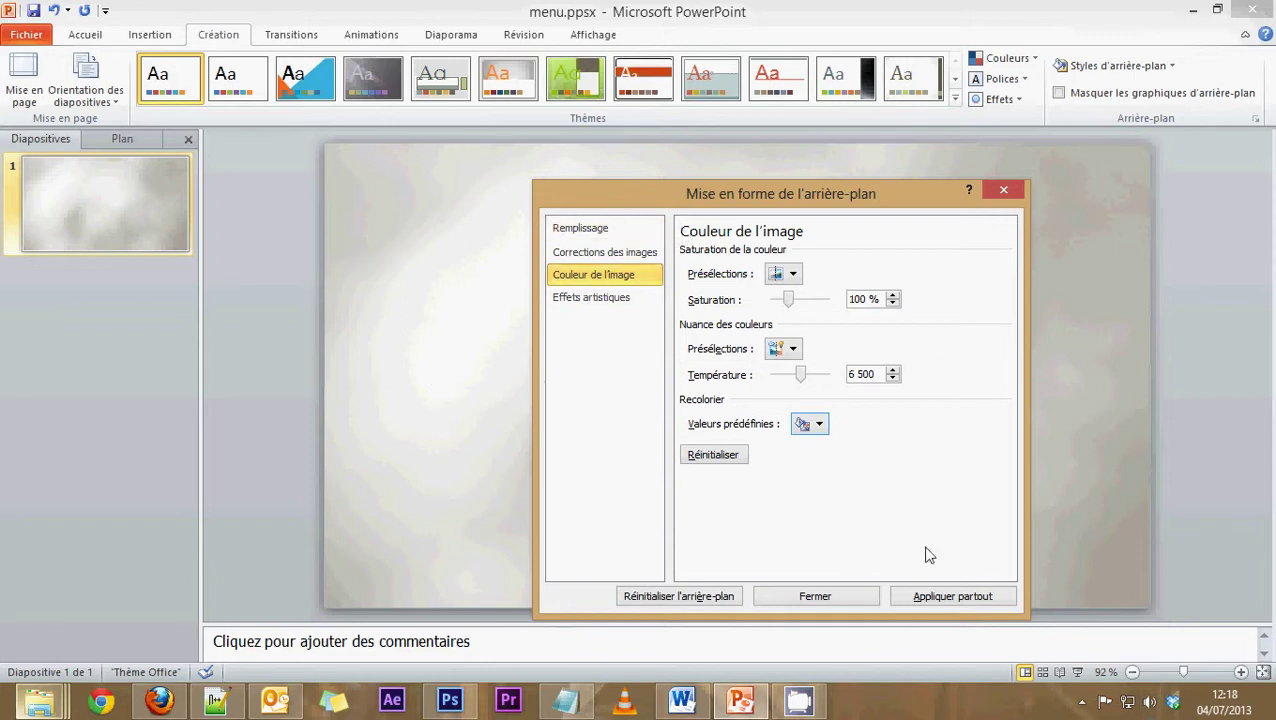
{"action": "left_click", "coordinate": [925, 596]}
{"action": "left_click", "coordinate": [803, 598]}
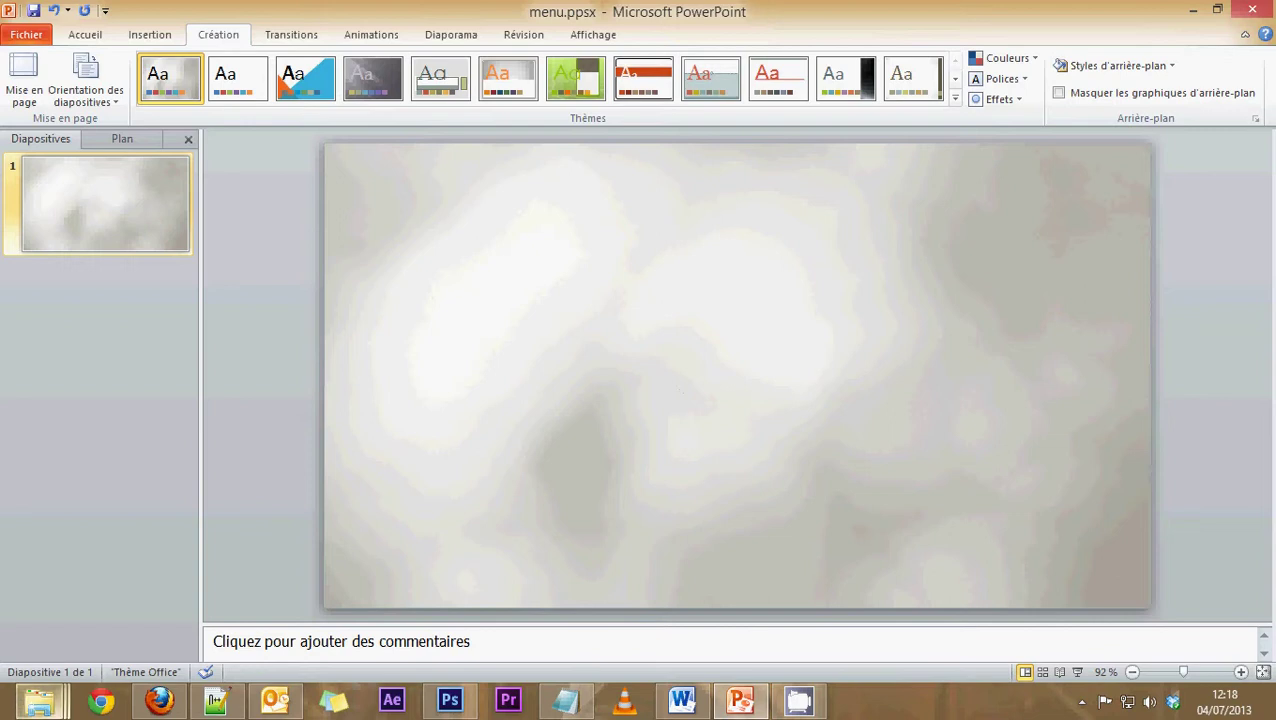
Step: Bring the borne piano File Explorer window to the front and move it down
{"action": "mouse_move", "coordinate": [40, 700]}
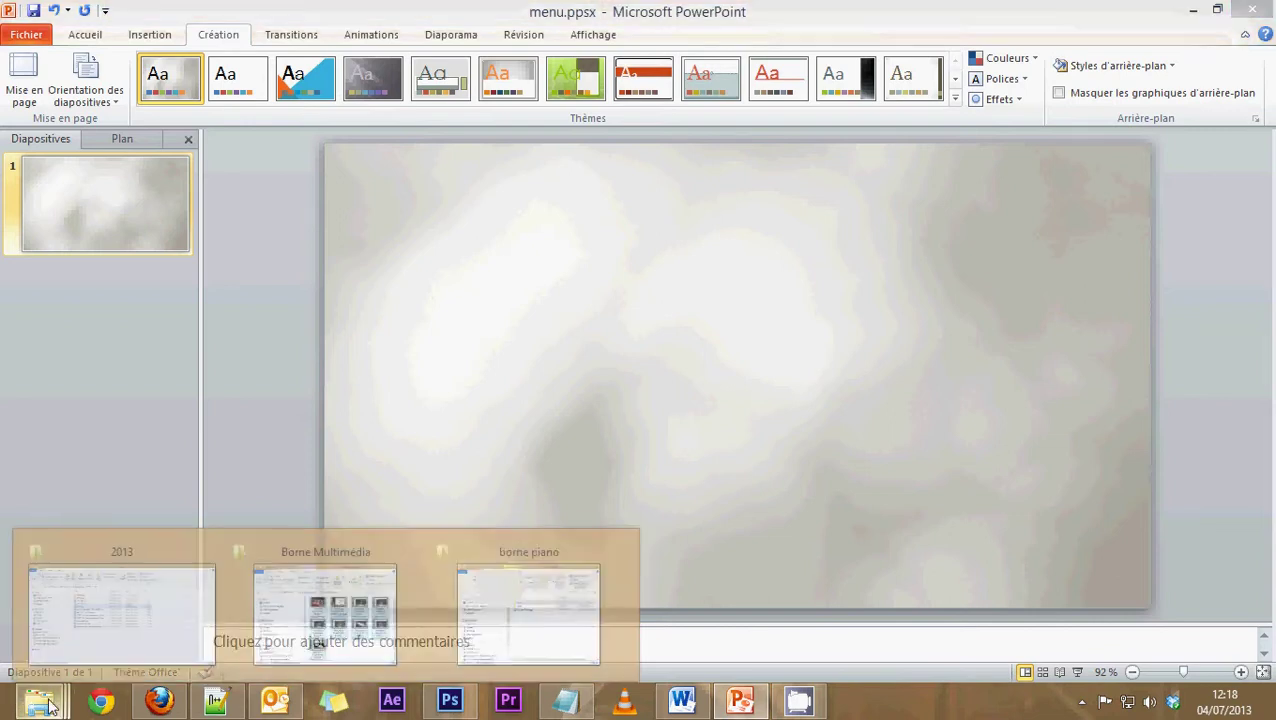
{"action": "left_click", "coordinate": [327, 545]}
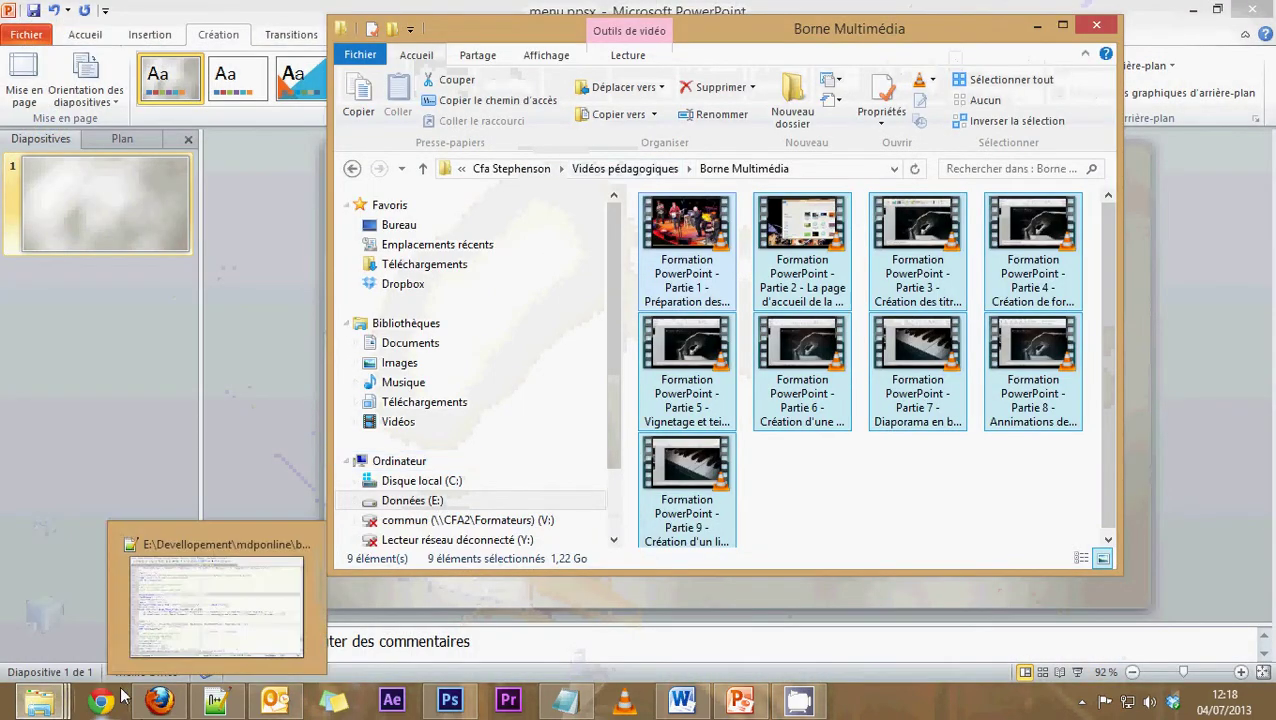
{"action": "left_click", "coordinate": [40, 700]}
{"action": "left_click", "coordinate": [477, 620]}
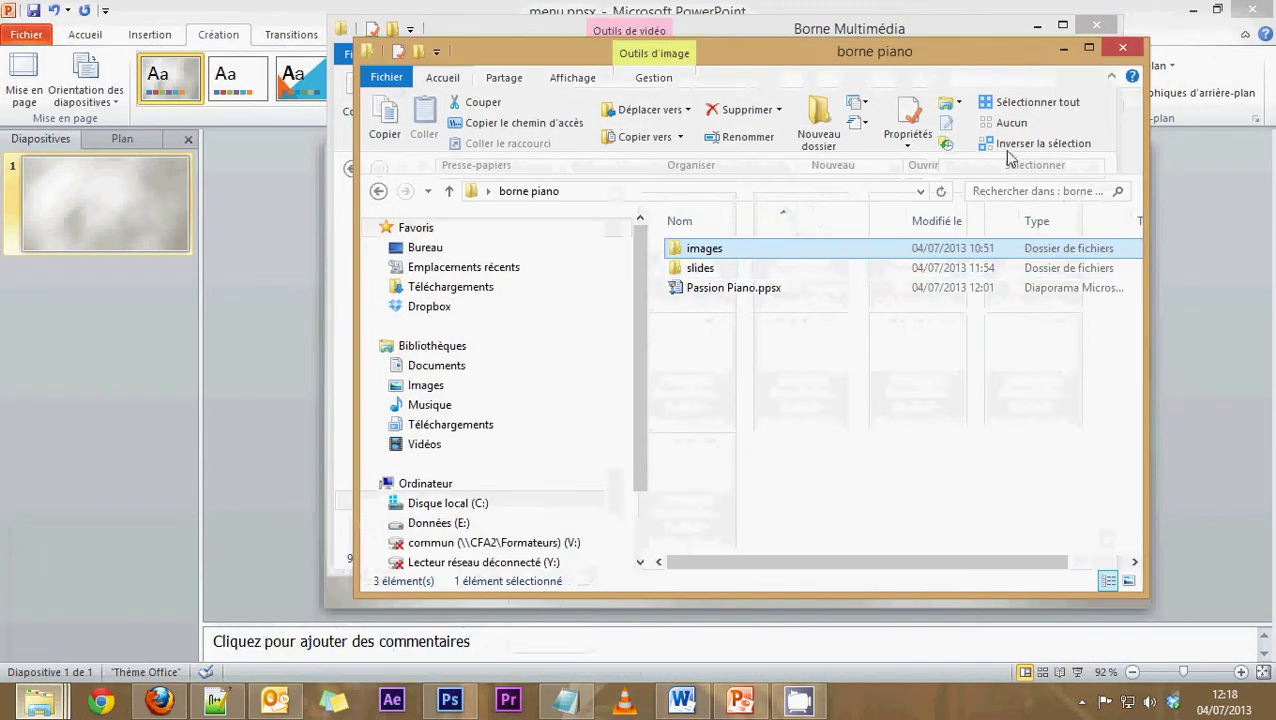
{"action": "left_click_drag", "start_coordinate": [883, 57], "coordinate": [861, 153]}
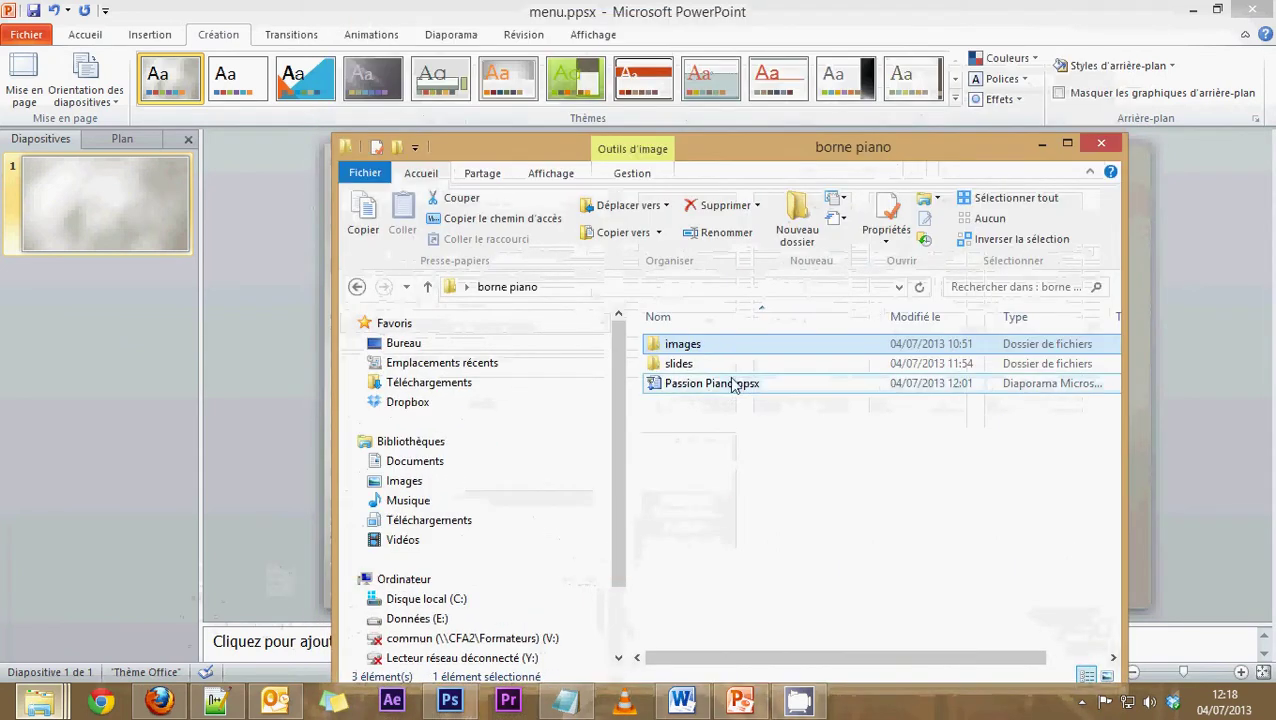
Step: Open the images folder and drag Vector_wallpaper_by_juba_paldf.jpg onto the PowerPoint slide
{"action": "left_click", "coordinate": [677, 366], "text": "ctrl"}
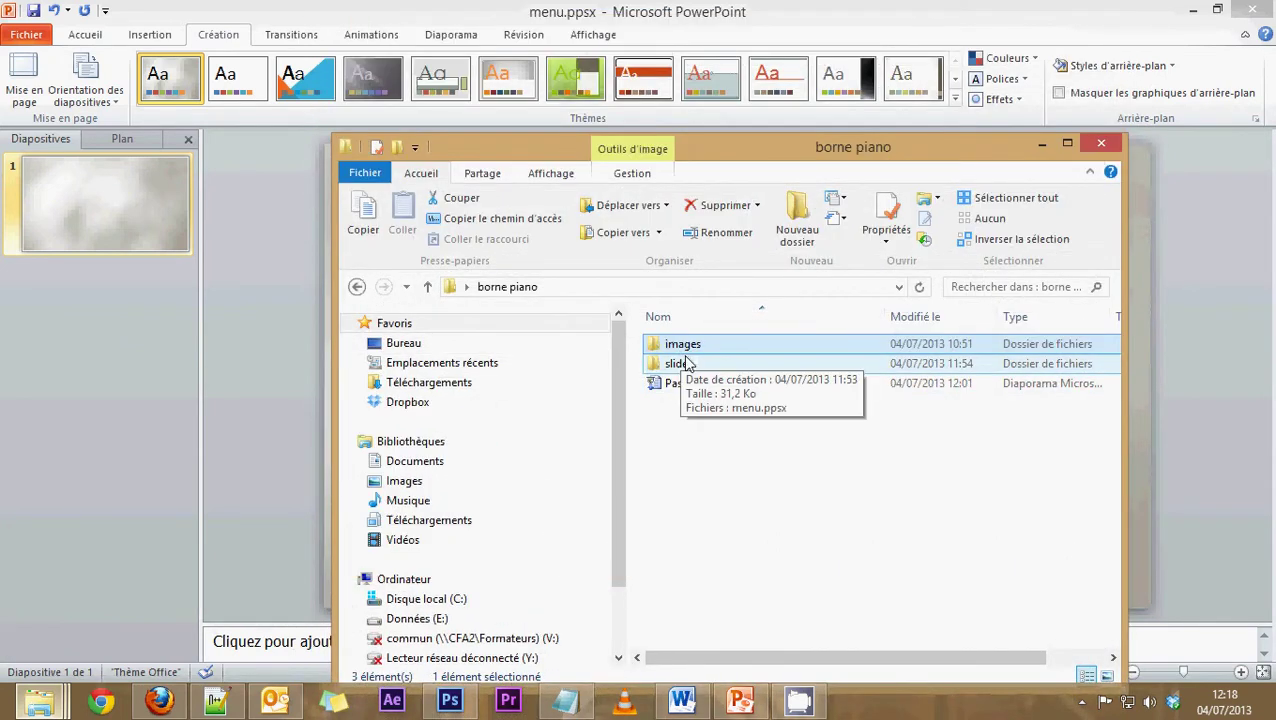
{"action": "double_click", "coordinate": [683, 346]}
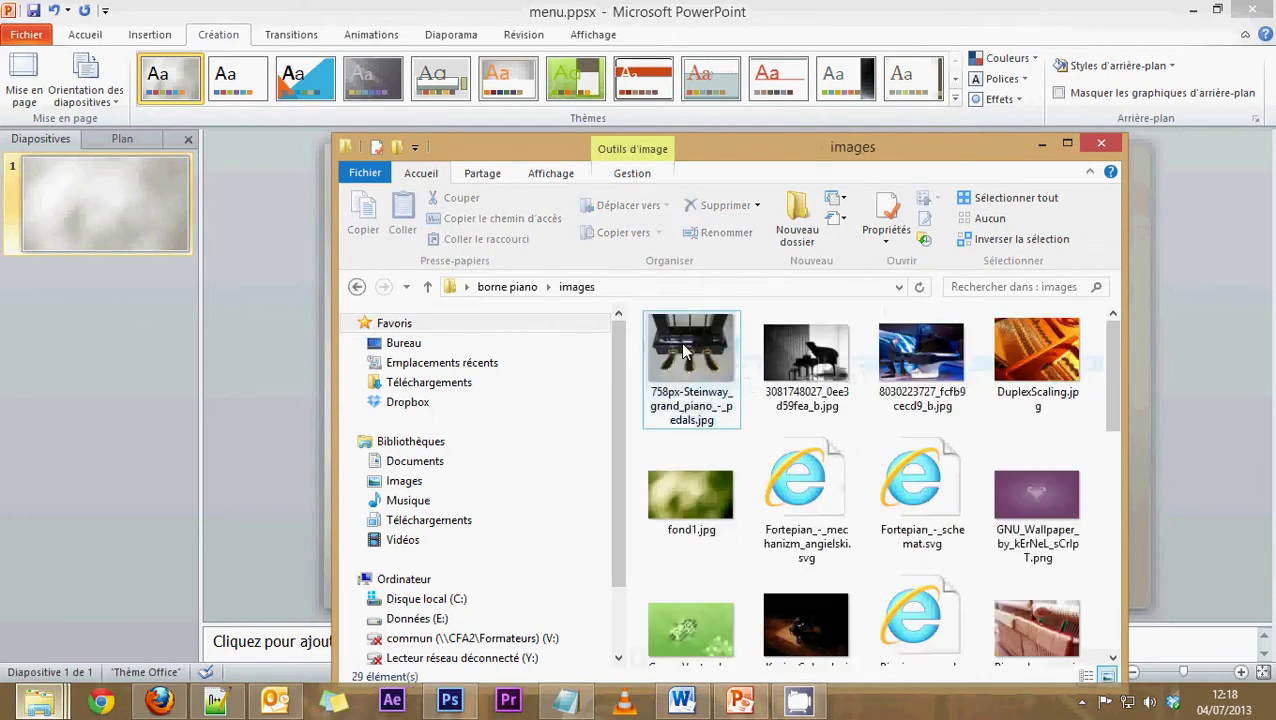
{"action": "left_click_drag", "start_coordinate": [787, 147], "coordinate": [945, 27]}
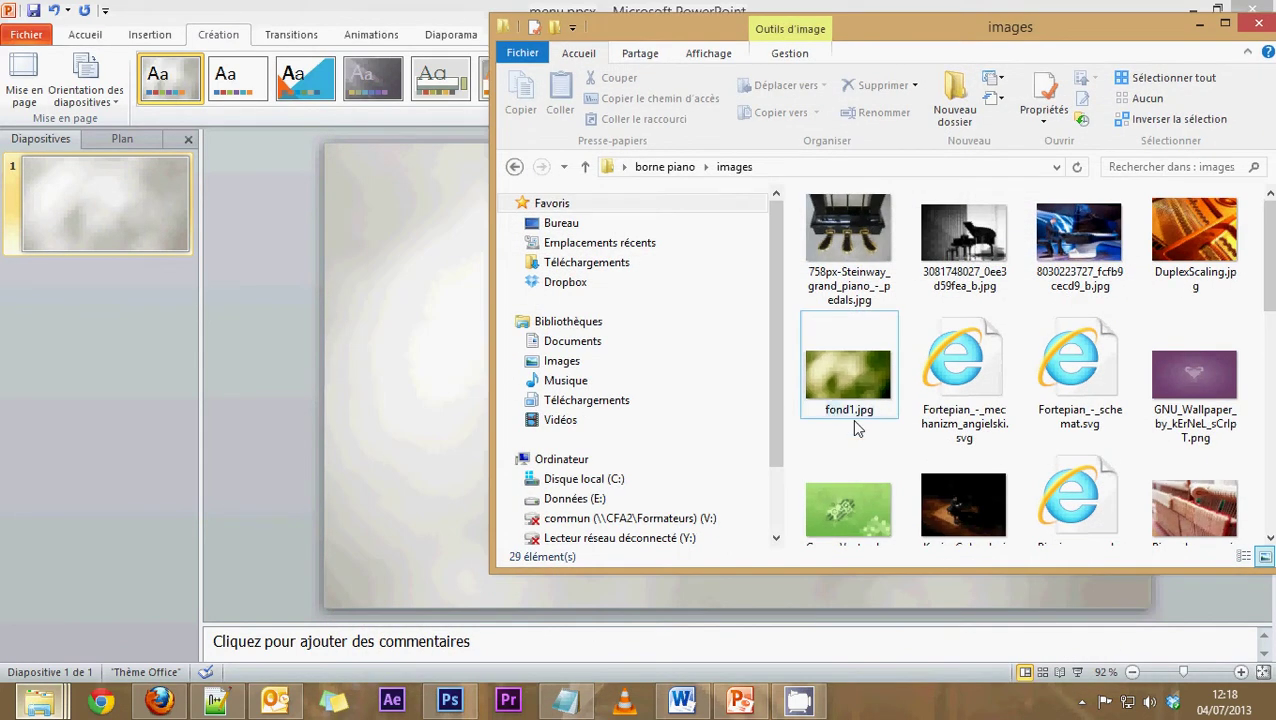
{"action": "scroll", "coordinate": [854, 427], "scroll_direction": "down", "scroll_amount": 2}
{"action": "scroll", "coordinate": [848, 470], "scroll_direction": "down", "scroll_amount": 2}
{"action": "scroll", "coordinate": [848, 470], "scroll_direction": "down", "scroll_amount": 3}
{"action": "scroll", "coordinate": [830, 500], "scroll_direction": "down", "scroll_amount": 2}
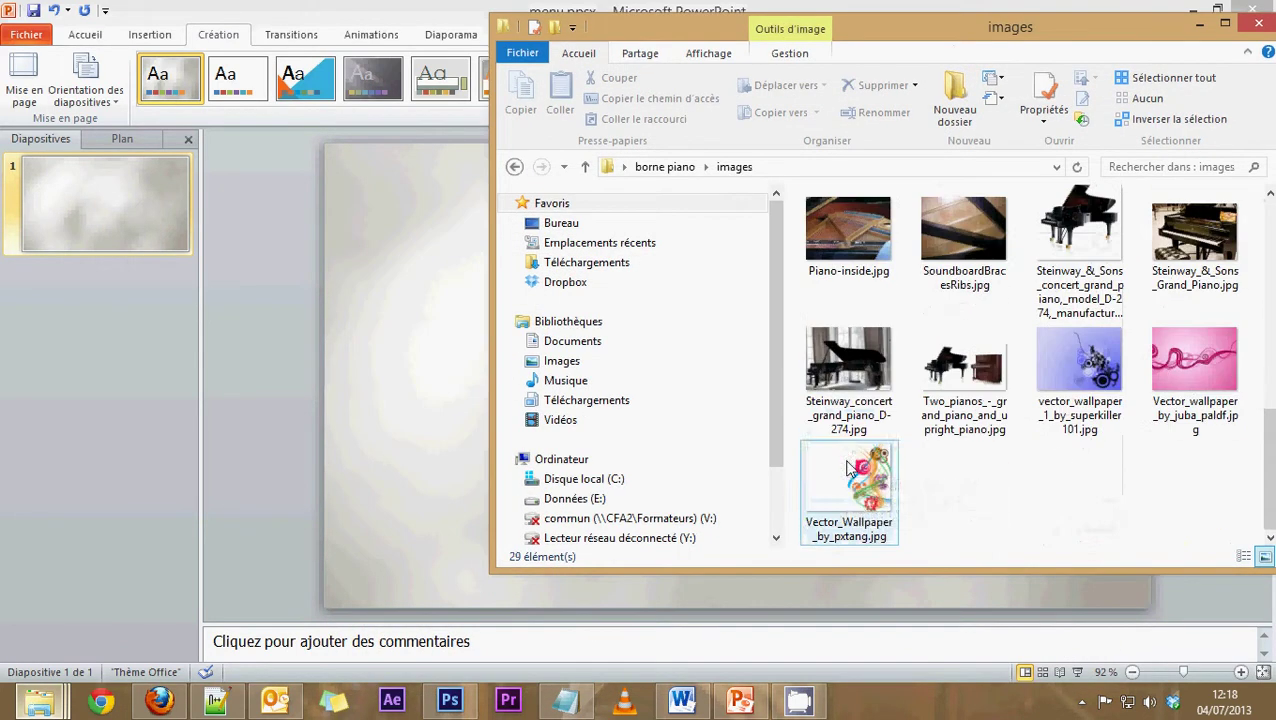
{"action": "left_click", "coordinate": [1196, 374]}
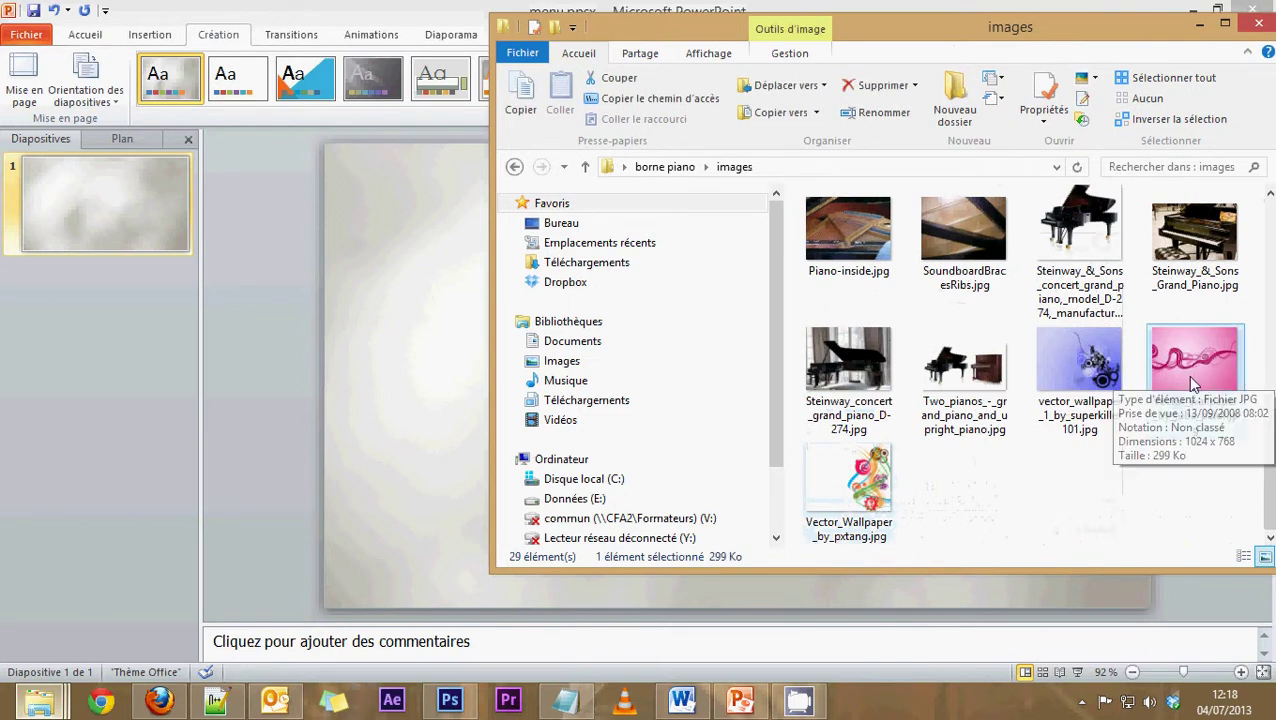
{"action": "left_click_drag", "start_coordinate": [1193, 365], "coordinate": [468, 318]}
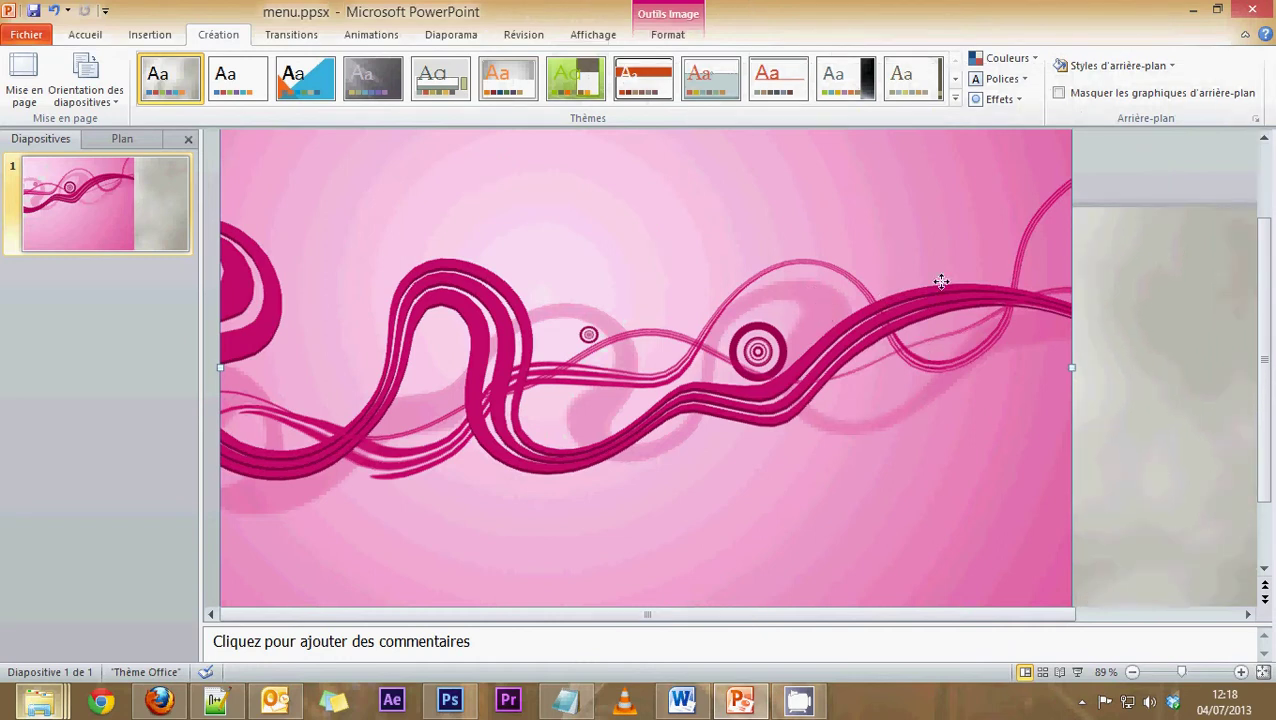
Step: Reposition the inserted pink picture and shrink it down to a small tile
{"action": "left_click_drag", "start_coordinate": [938, 278], "coordinate": [1000, 416]}
{"action": "left_click_drag", "start_coordinate": [1151, 276], "coordinate": [1082, 234]}
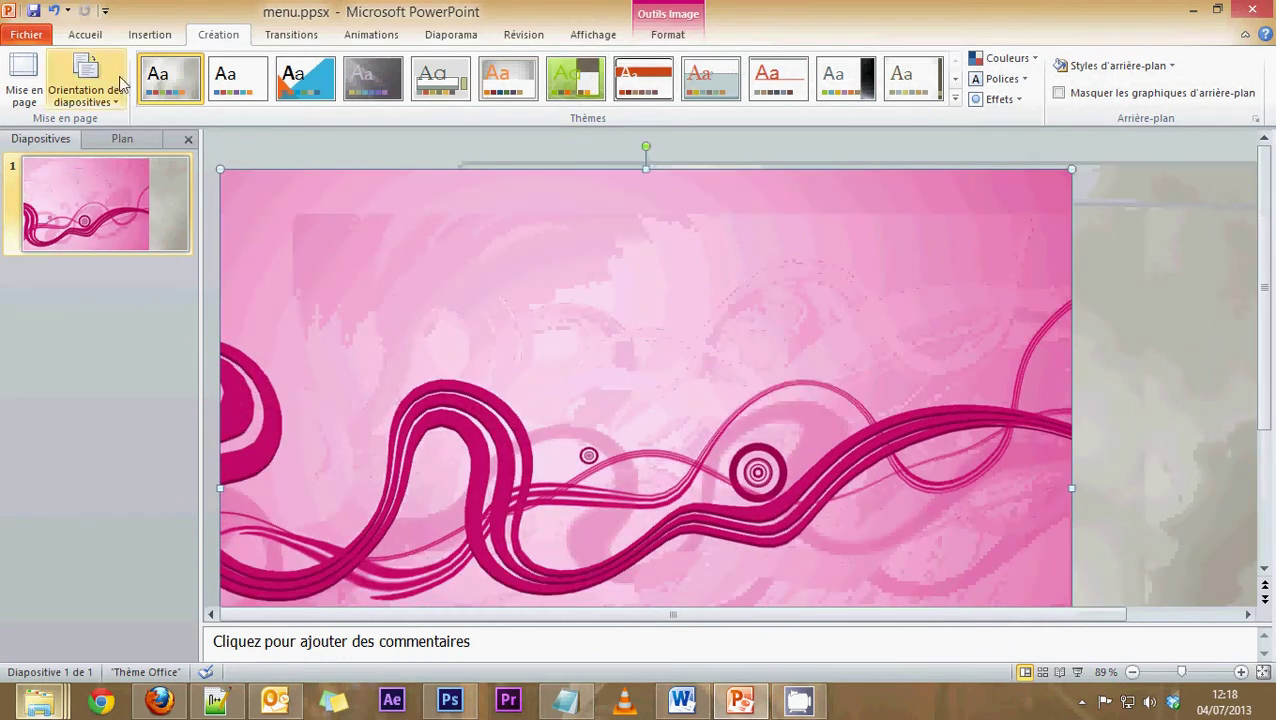
{"action": "left_click", "coordinate": [149, 34]}
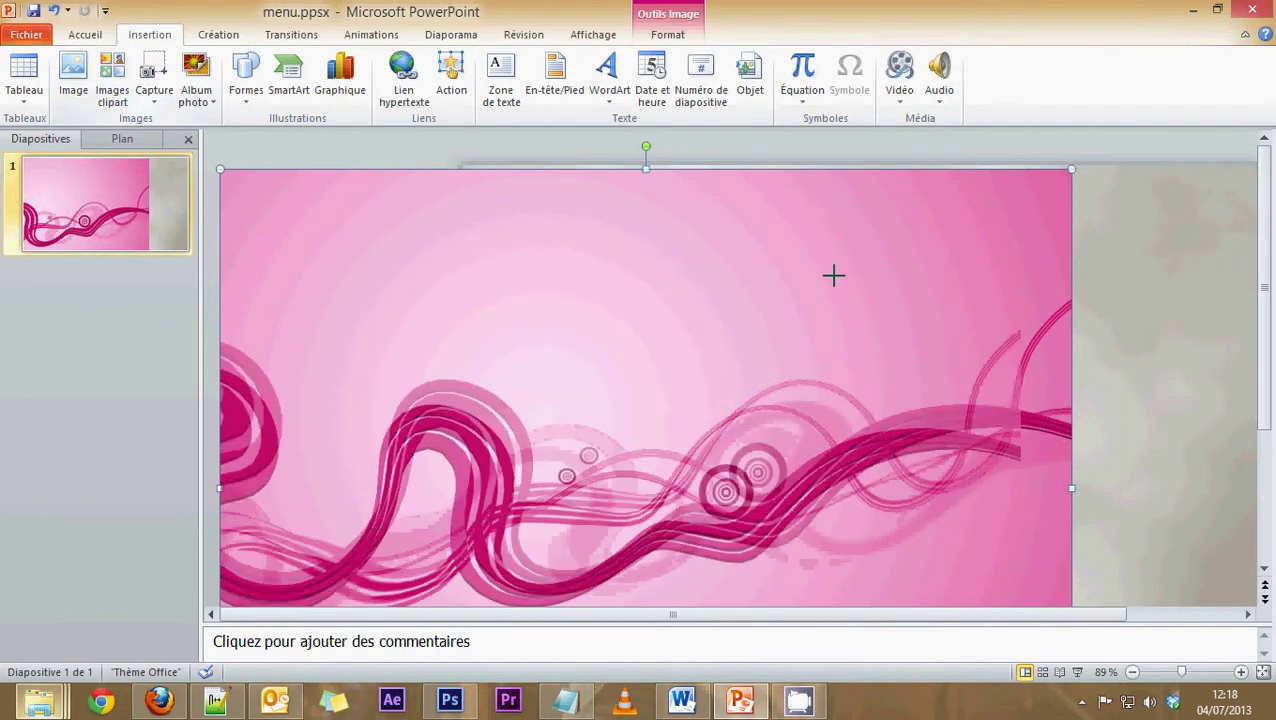
{"action": "left_click_drag", "start_coordinate": [1069, 170], "coordinate": [695, 452]}
{"action": "left_click_drag", "start_coordinate": [454, 515], "coordinate": [712, 228]}
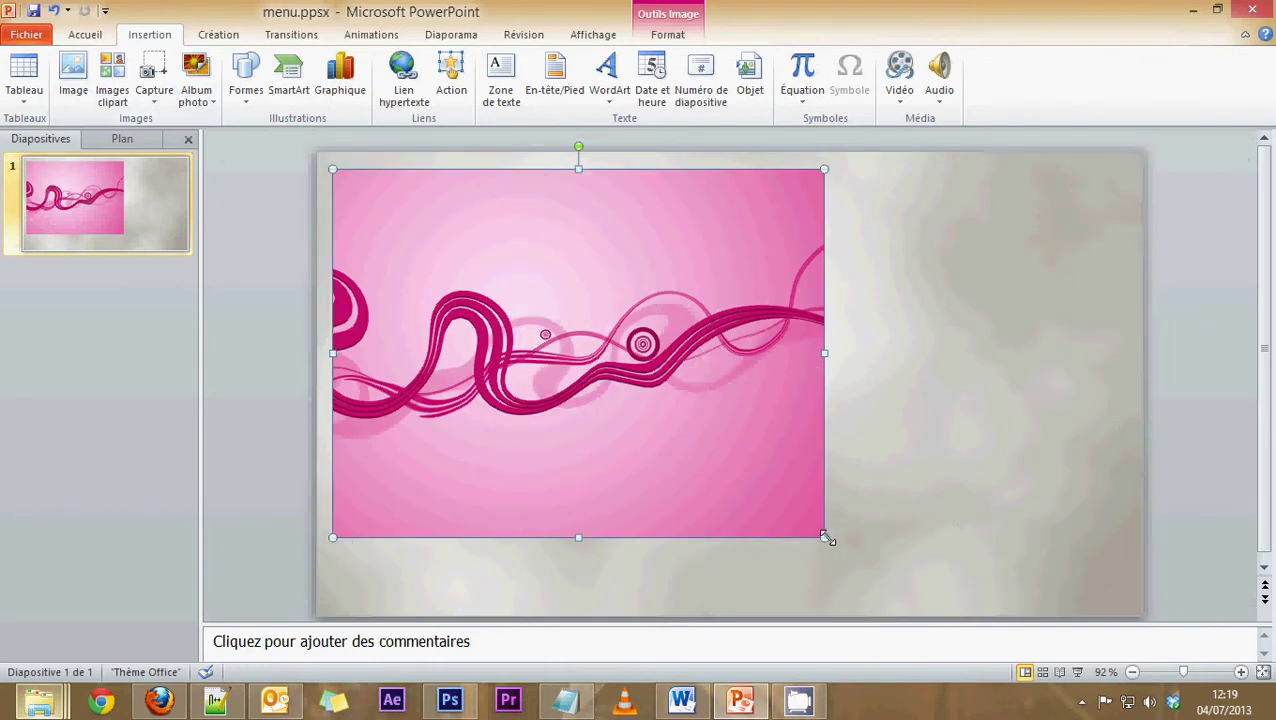
{"action": "mouse_move", "coordinate": [824, 537]}
{"action": "left_mouse_down"}
{"action": "mouse_move", "coordinate": [444, 251]}
{"action": "mouse_move", "coordinate": [570, 323]}
{"action": "mouse_move", "coordinate": [465, 243]}
{"action": "mouse_move", "coordinate": [601, 328]}
{"action": "mouse_move", "coordinate": [601, 345]}
{"action": "mouse_move", "coordinate": [802, 345]}
{"action": "left_mouse_up"}
Step: Fine-tune the pink picture's size, undo a stretch to the right edge, and tuck it top-left
{"action": "left_click_drag", "start_coordinate": [870, 389], "coordinate": [931, 425]}
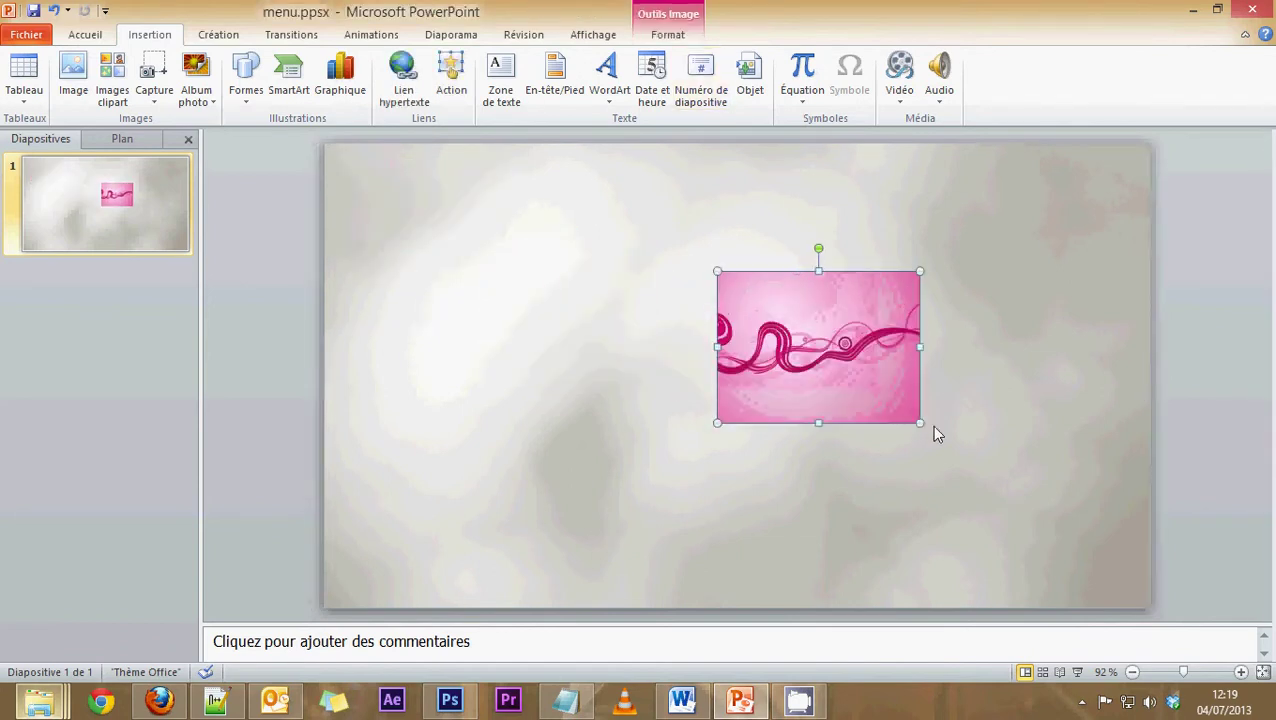
{"action": "left_click", "coordinate": [945, 372]}
{"action": "left_click", "coordinate": [826, 331]}
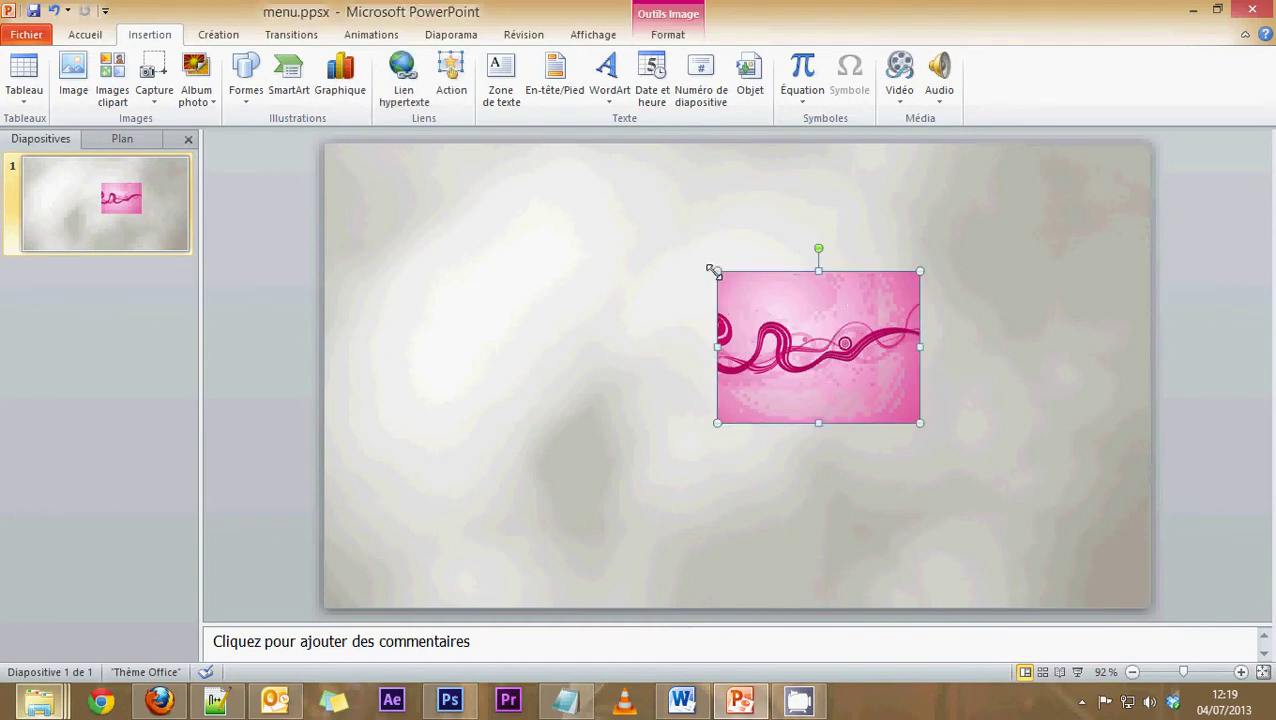
{"action": "left_click_drag", "start_coordinate": [718, 272], "coordinate": [561, 159]}
{"action": "left_click_drag", "start_coordinate": [755, 281], "coordinate": [827, 367]}
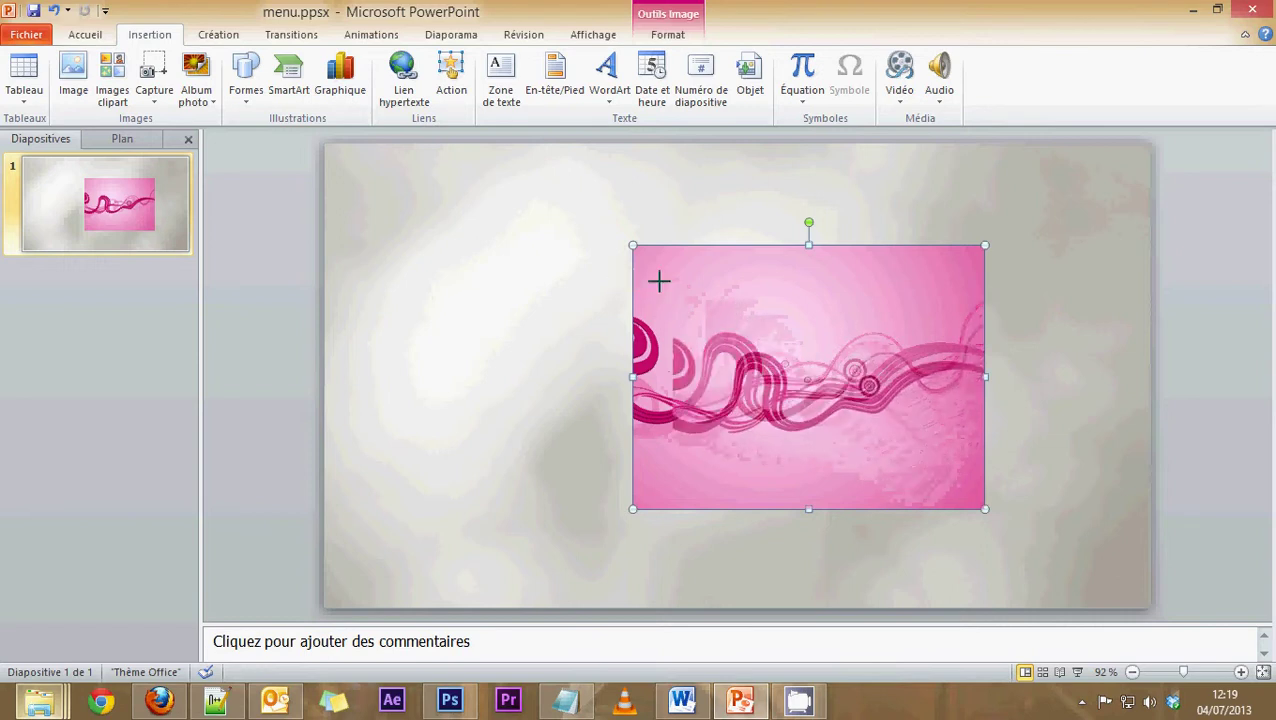
{"action": "left_click_drag", "start_coordinate": [632, 244], "coordinate": [620, 235]}
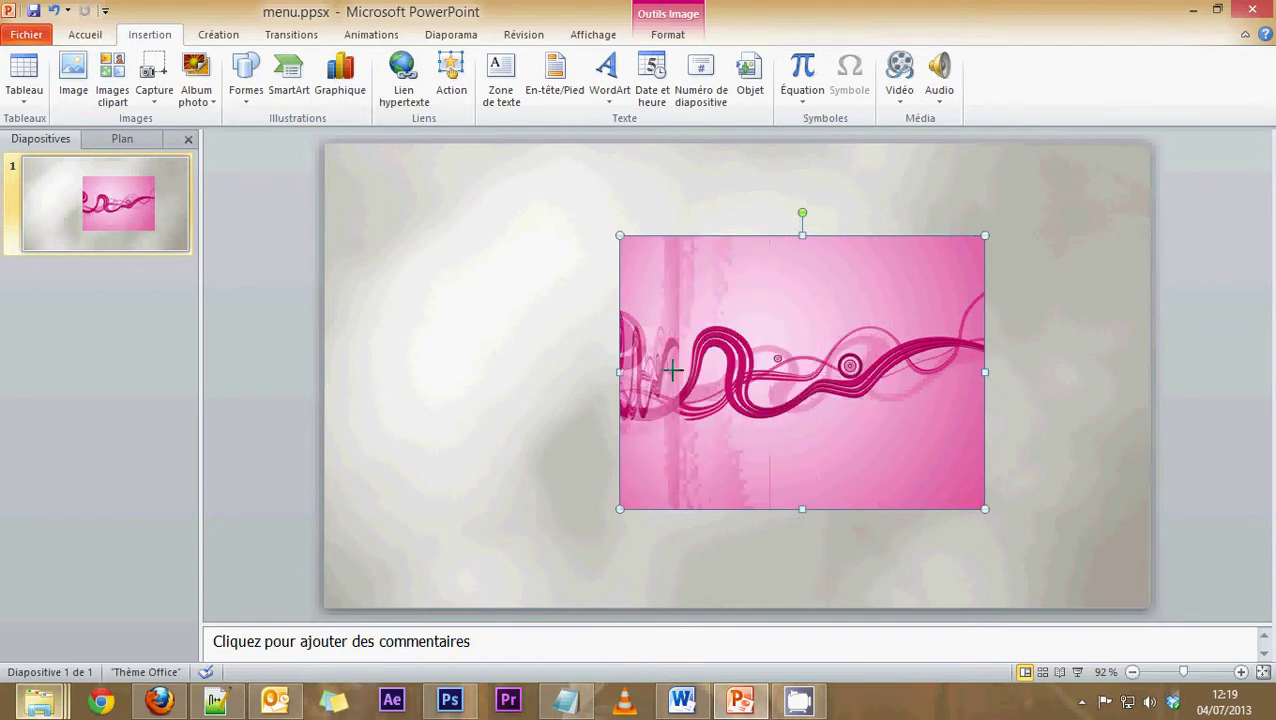
{"action": "left_click_drag", "start_coordinate": [1034, 374], "coordinate": [1151, 374]}
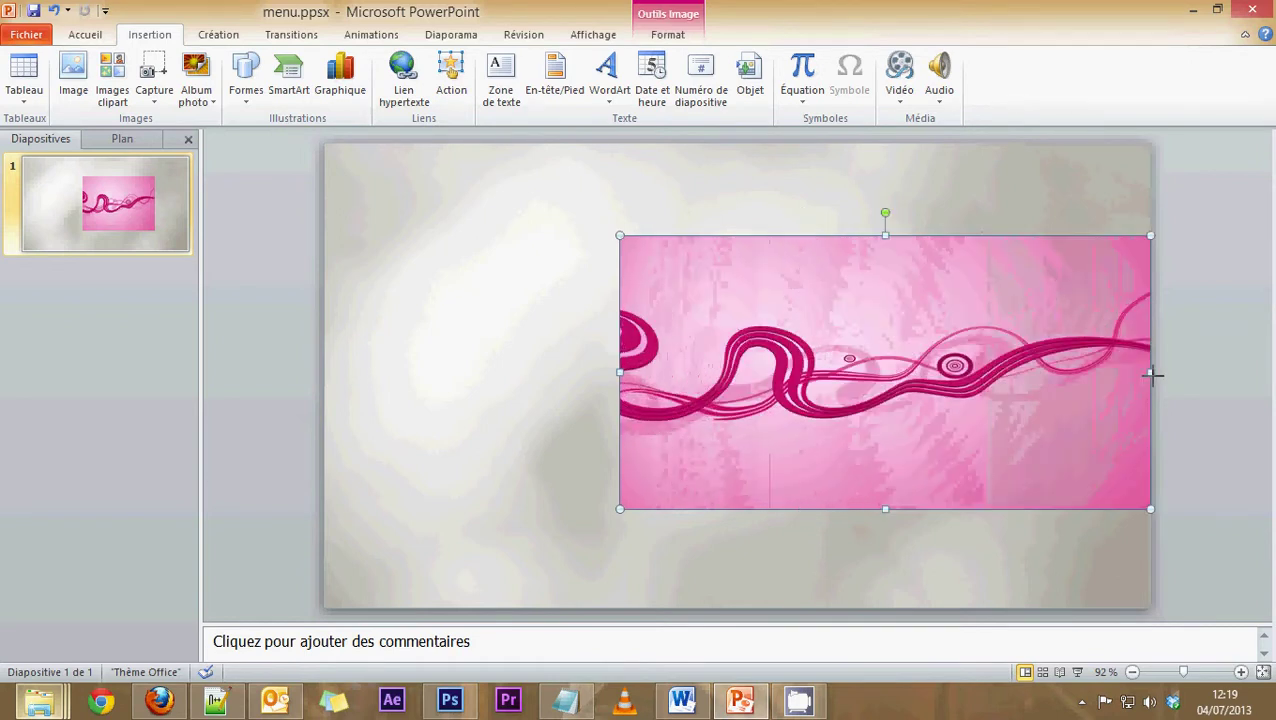
{"action": "key", "text": "ctrl+z"}
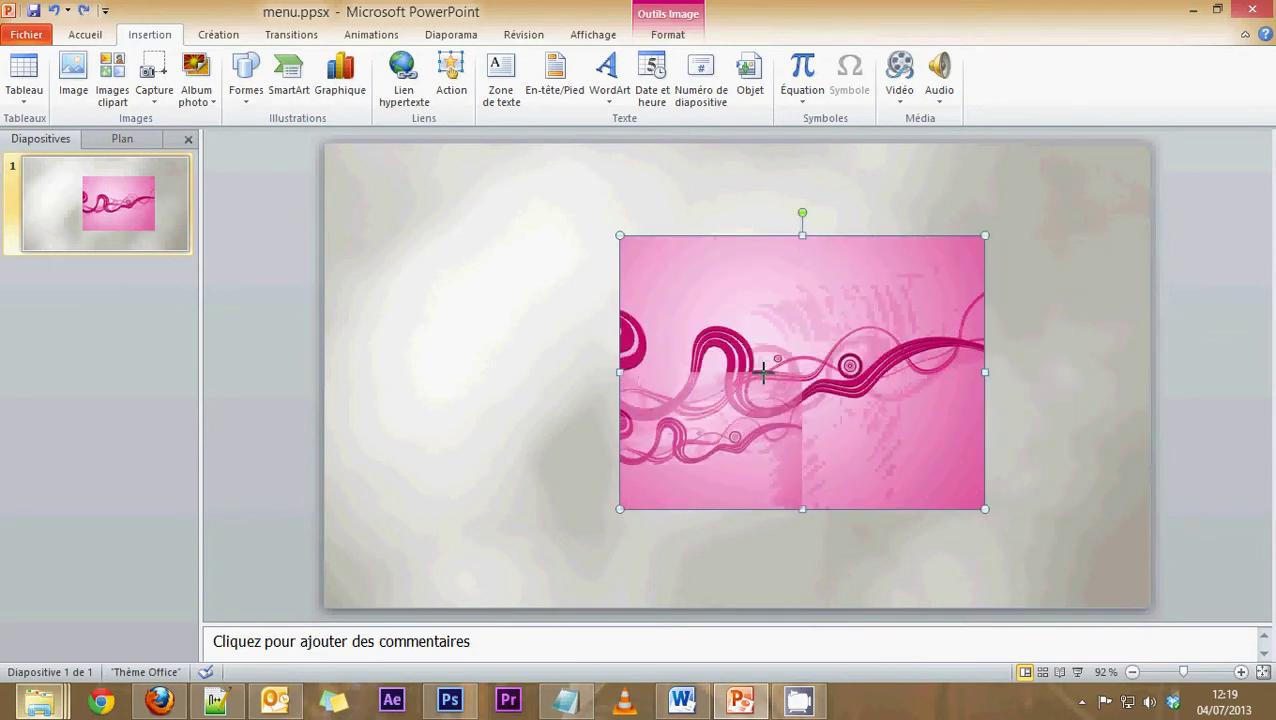
{"action": "left_click_drag", "start_coordinate": [763, 372], "coordinate": [456, 224]}
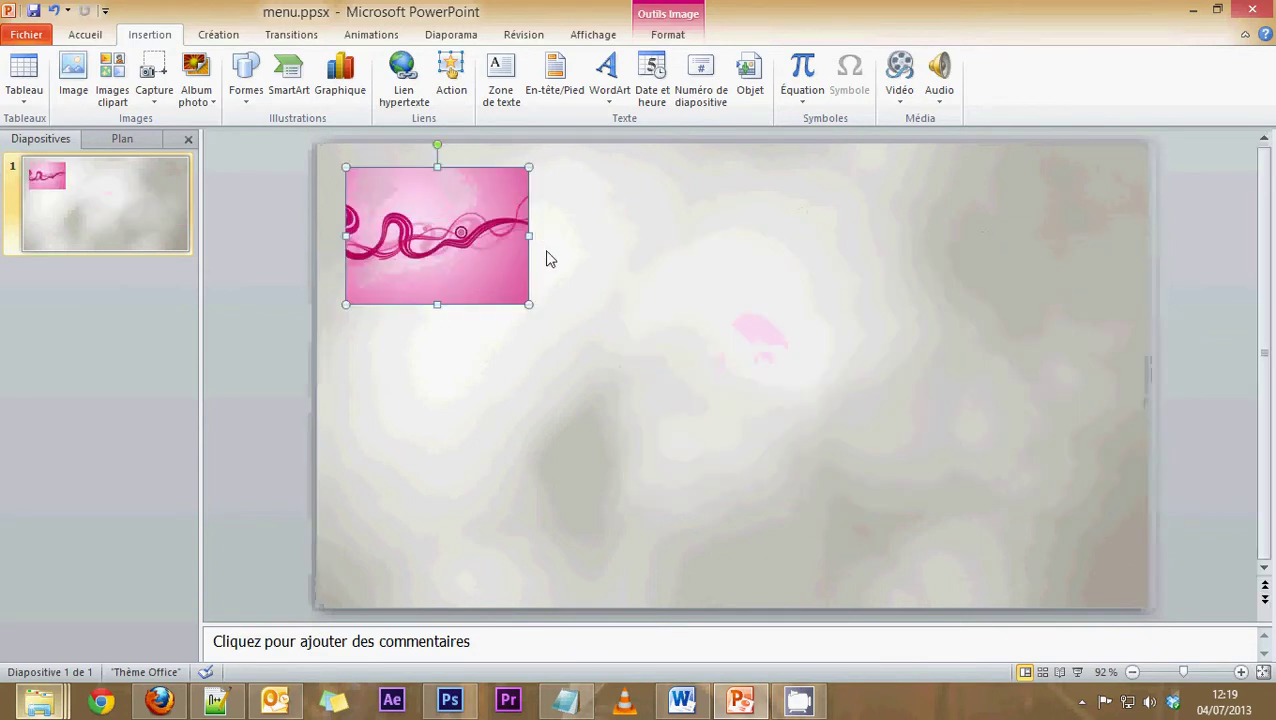
Step: Resize the pink picture to its cell size and Ctrl+drag copies to make three across
{"action": "mouse_move", "coordinate": [528, 304]}
{"action": "left_mouse_down"}
{"action": "mouse_move", "coordinate": [516, 295]}
{"action": "mouse_move", "coordinate": [551, 348]}
{"action": "left_mouse_up"}
{"action": "mouse_move", "coordinate": [498, 300]}
{"action": "left_mouse_down"}
{"action": "mouse_move", "coordinate": [499, 491]}
{"action": "mouse_move", "coordinate": [758, 278]}
{"action": "left_mouse_up"}
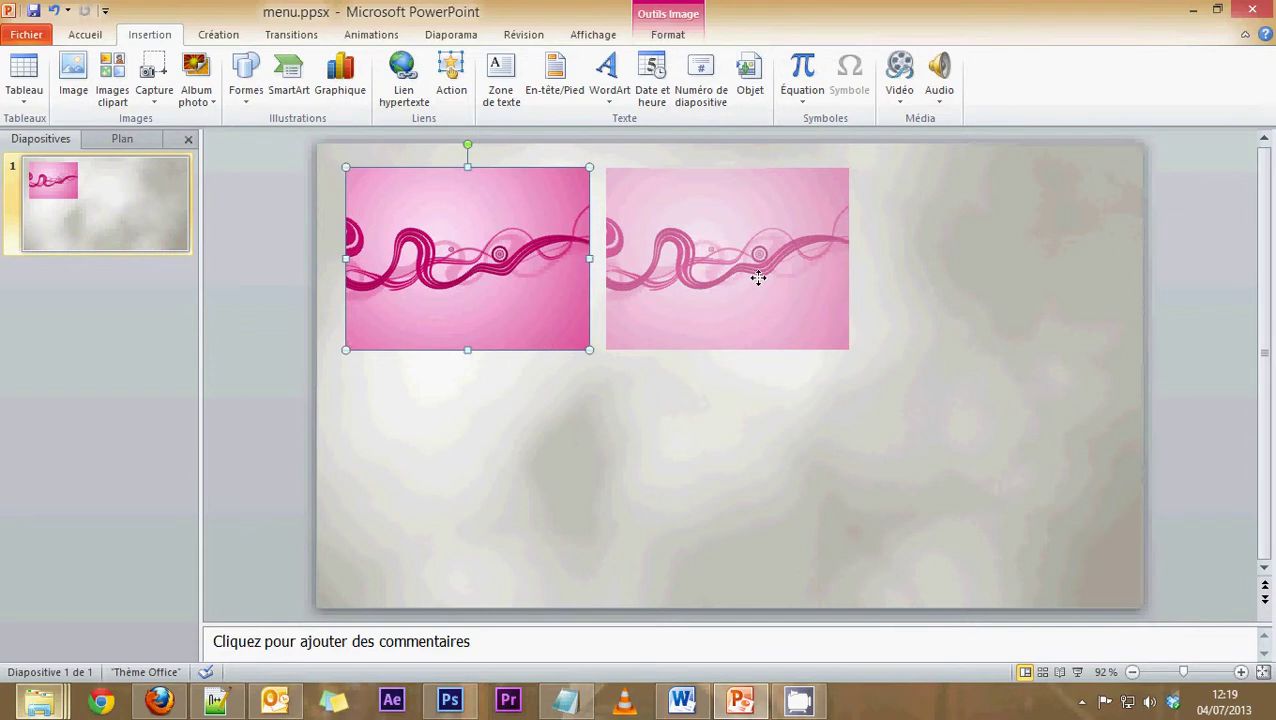
{"action": "left_click_drag", "start_coordinate": [758, 278], "coordinate": [1011, 278]}
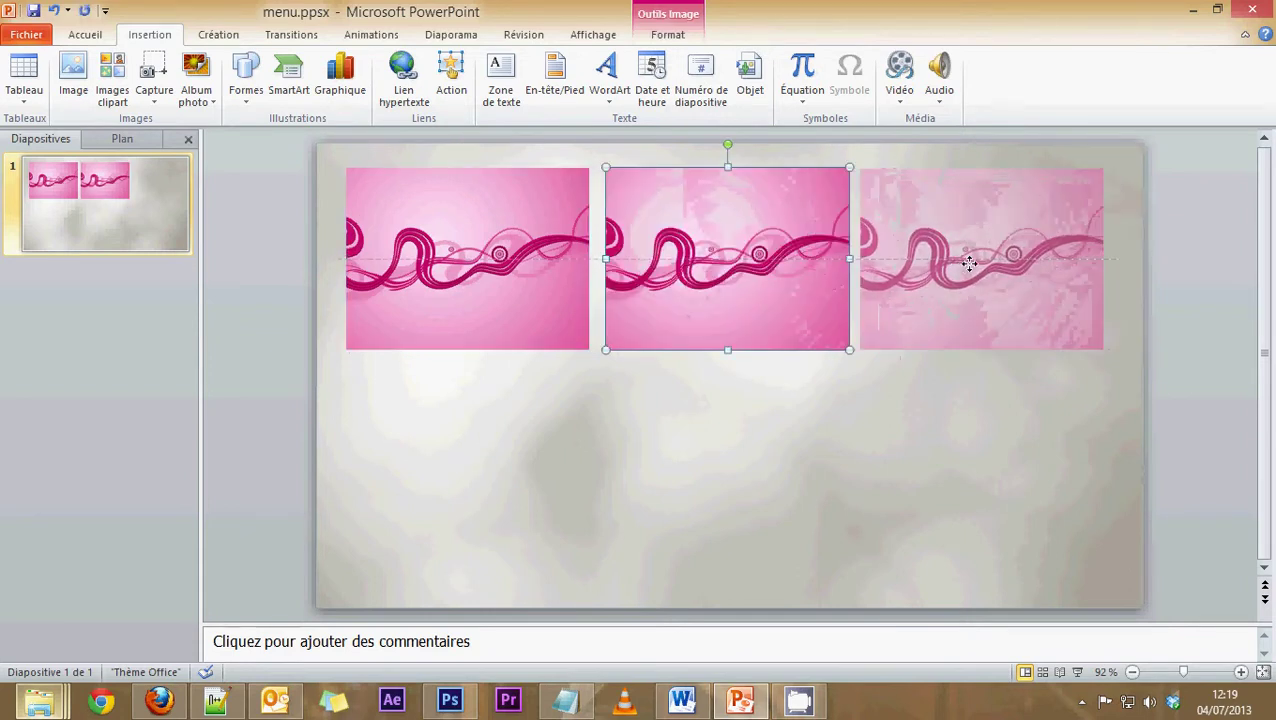
{"action": "mouse_move", "coordinate": [985, 263]}
{"action": "left_mouse_down"}
{"action": "mouse_move", "coordinate": [981, 472]}
{"action": "mouse_move", "coordinate": [1005, 478]}
{"action": "left_mouse_up"}
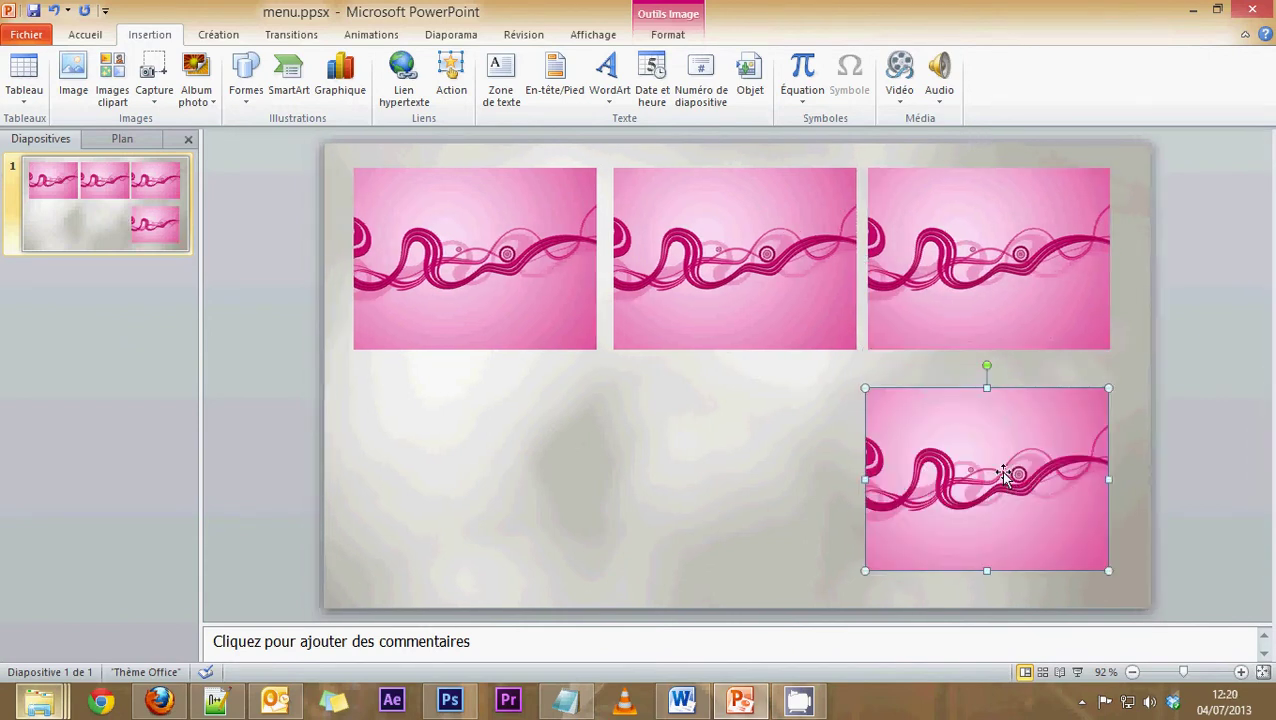
Step: Delete the stray copy, duplicate the top row downward as a second row, and reselect the top row
{"action": "key", "text": "Delete"}
{"action": "left_click", "coordinate": [982, 307]}
{"action": "left_click", "coordinate": [728, 305], "text": "shift"}
{"action": "left_click", "coordinate": [565, 292], "text": "shift"}
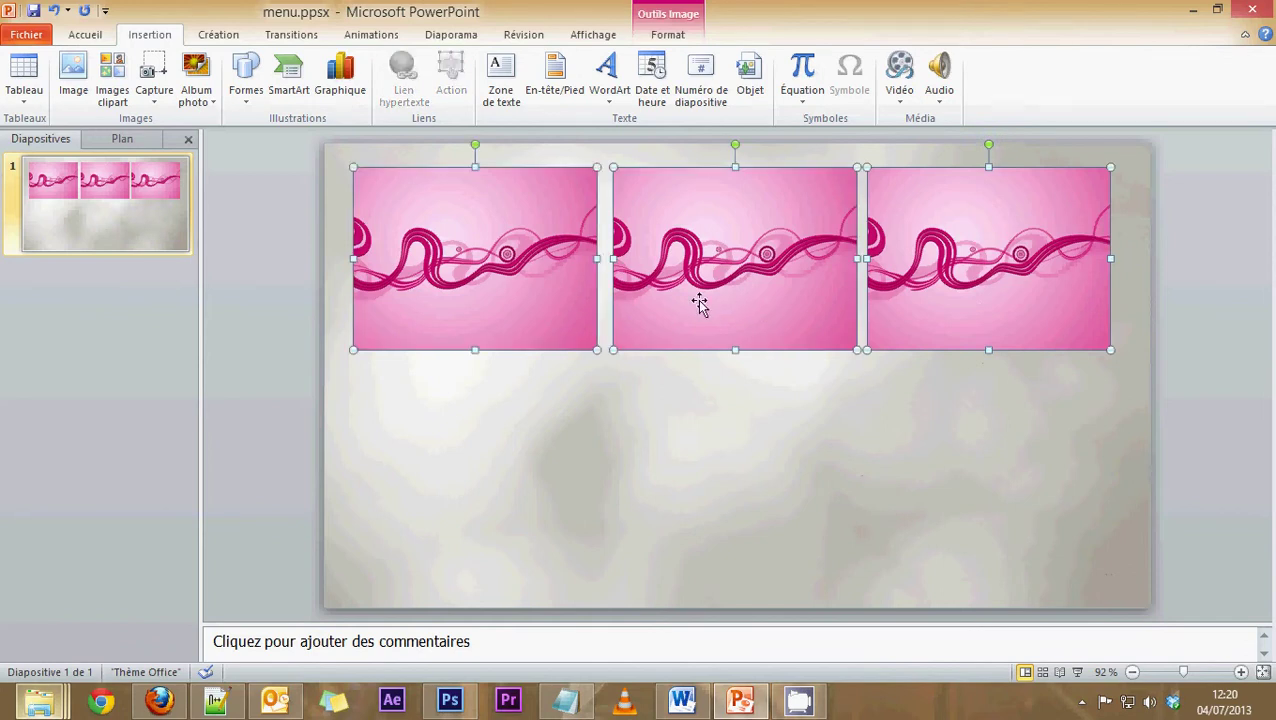
{"action": "left_click_drag", "start_coordinate": [698, 305], "coordinate": [696, 510]}
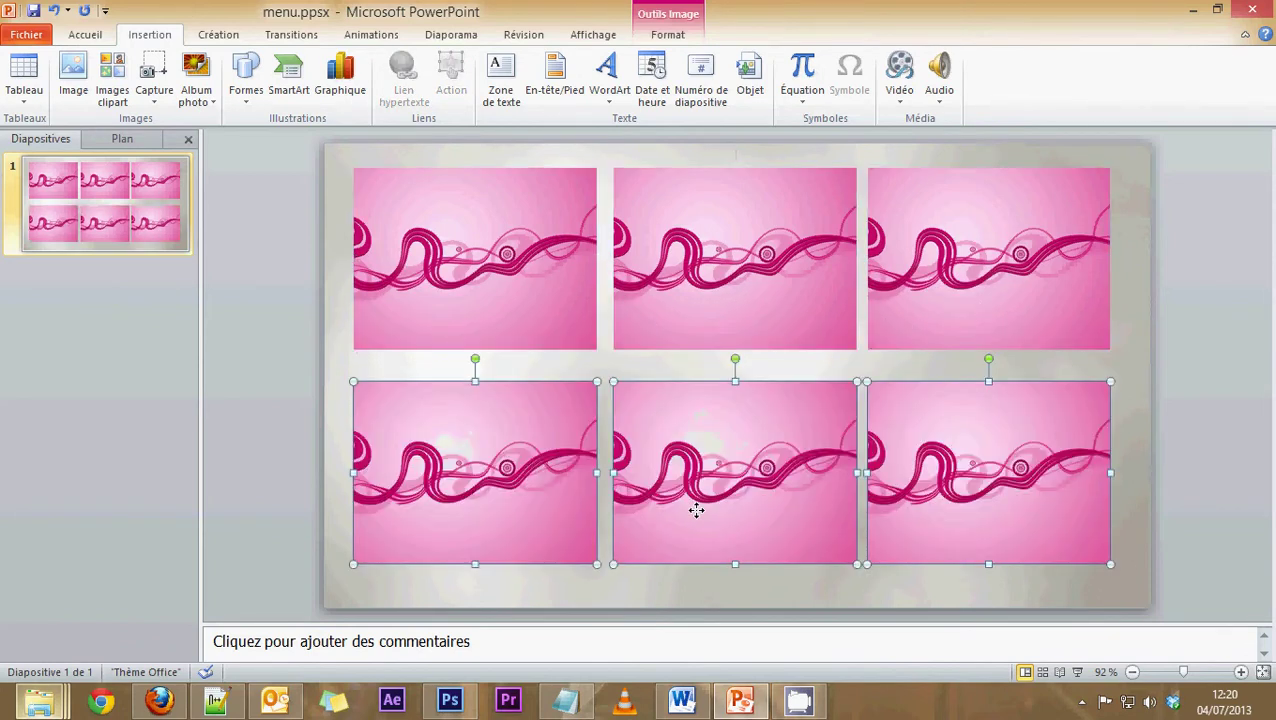
{"action": "left_click", "coordinate": [452, 330]}
{"action": "left_click", "coordinate": [694, 286], "text": "shift"}
{"action": "left_click", "coordinate": [1040, 280], "text": "shift"}
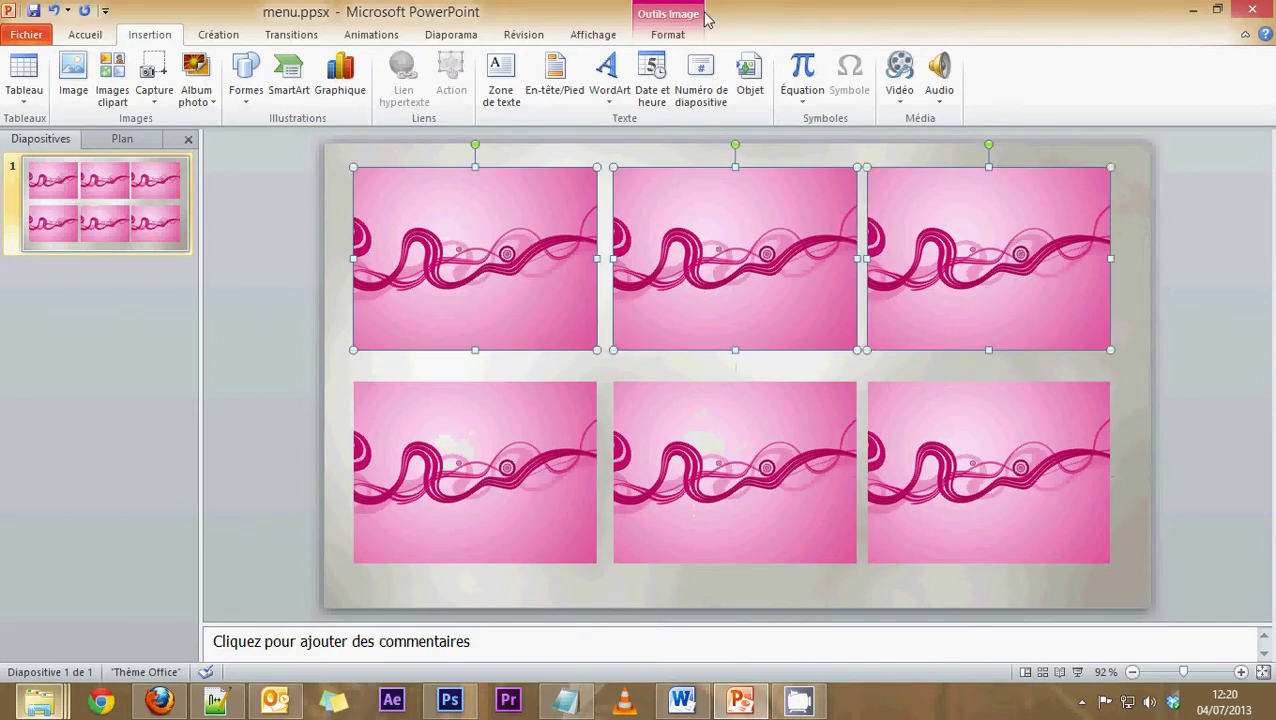
Step: Select the three pink pictures of the top row
{"action": "left_click", "coordinate": [1143, 285]}
{"action": "left_click", "coordinate": [980, 250]}
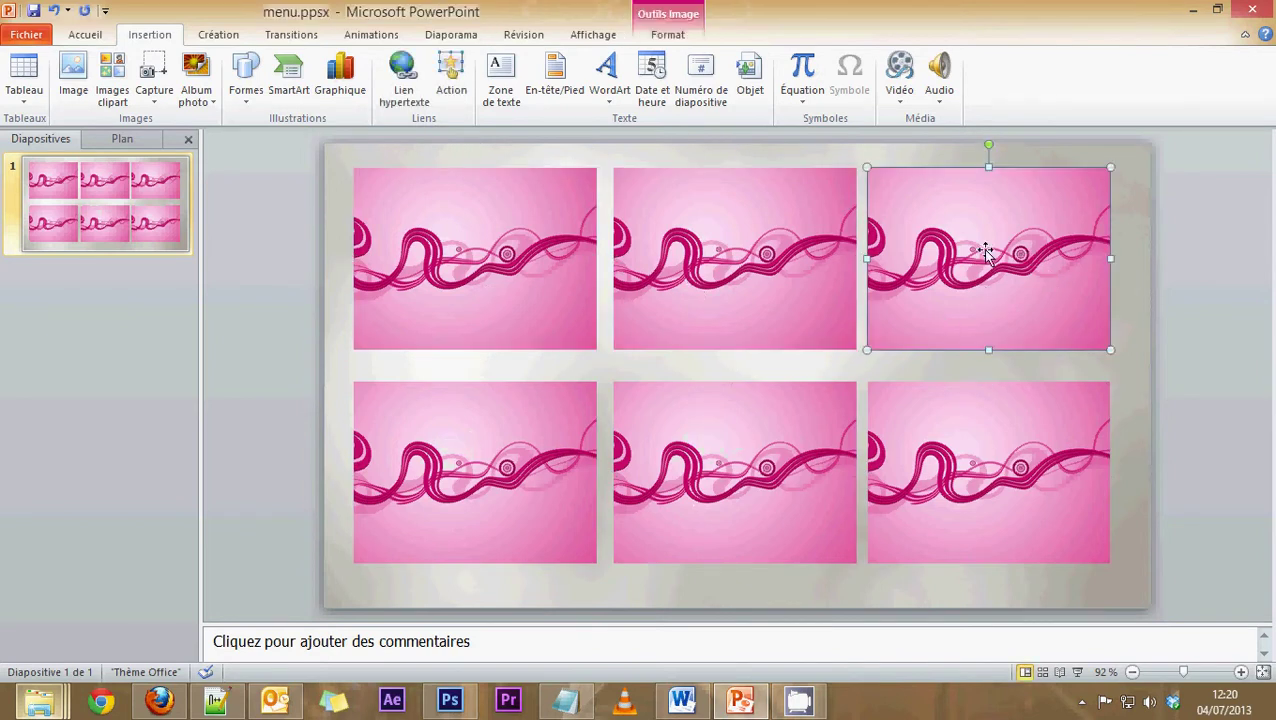
{"action": "left_click", "coordinate": [649, 268]}
{"action": "left_click", "coordinate": [416, 248], "text": "shift"}
{"action": "left_click", "coordinate": [886, 250], "text": "shift"}
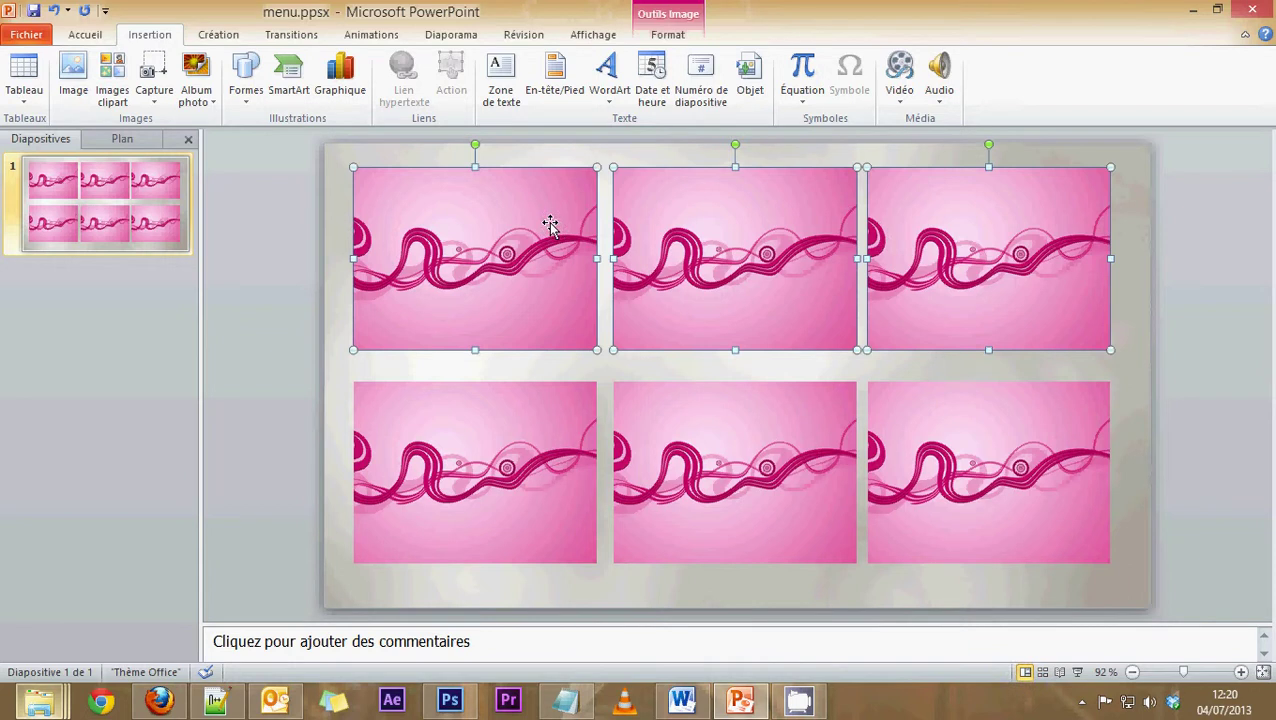
{"action": "mouse_move", "coordinate": [343, 143]}
{"action": "left_mouse_down"}
{"action": "mouse_move", "coordinate": [698, 400]}
{"action": "mouse_move", "coordinate": [1196, 354]}
{"action": "left_mouse_up"}
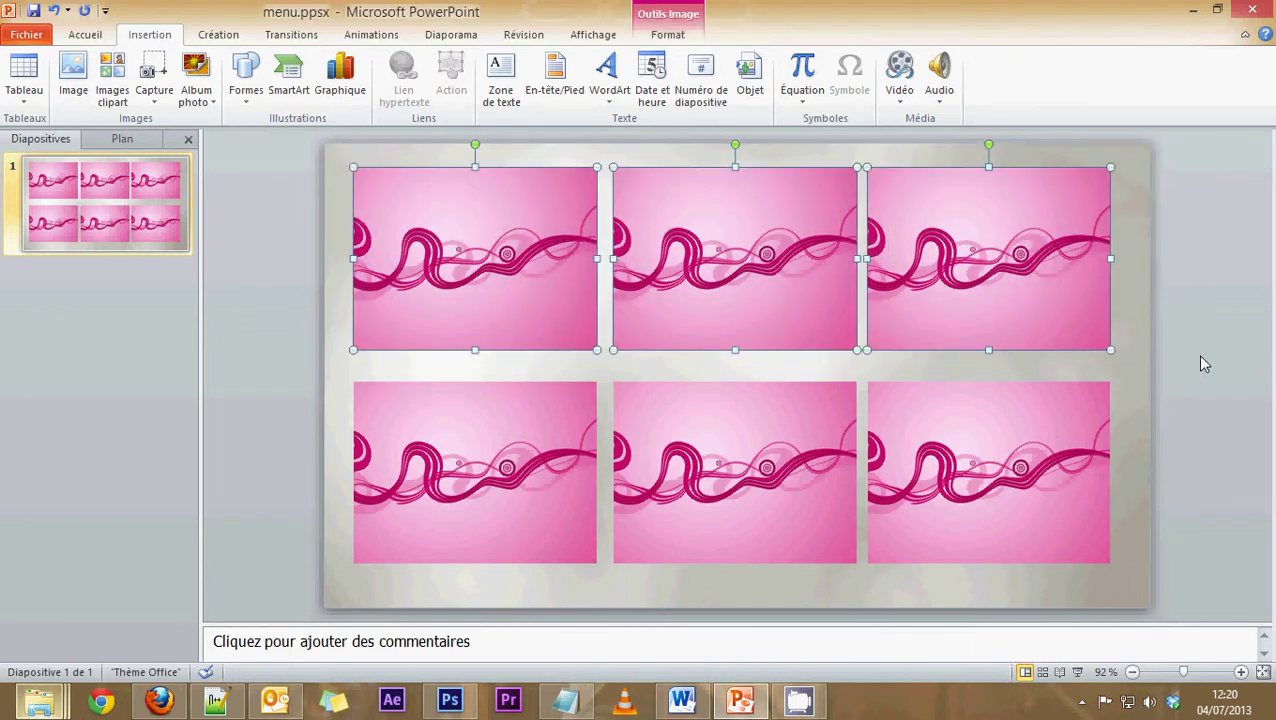
{"action": "left_click", "coordinate": [299, 266]}
{"action": "left_click", "coordinate": [428, 263]}
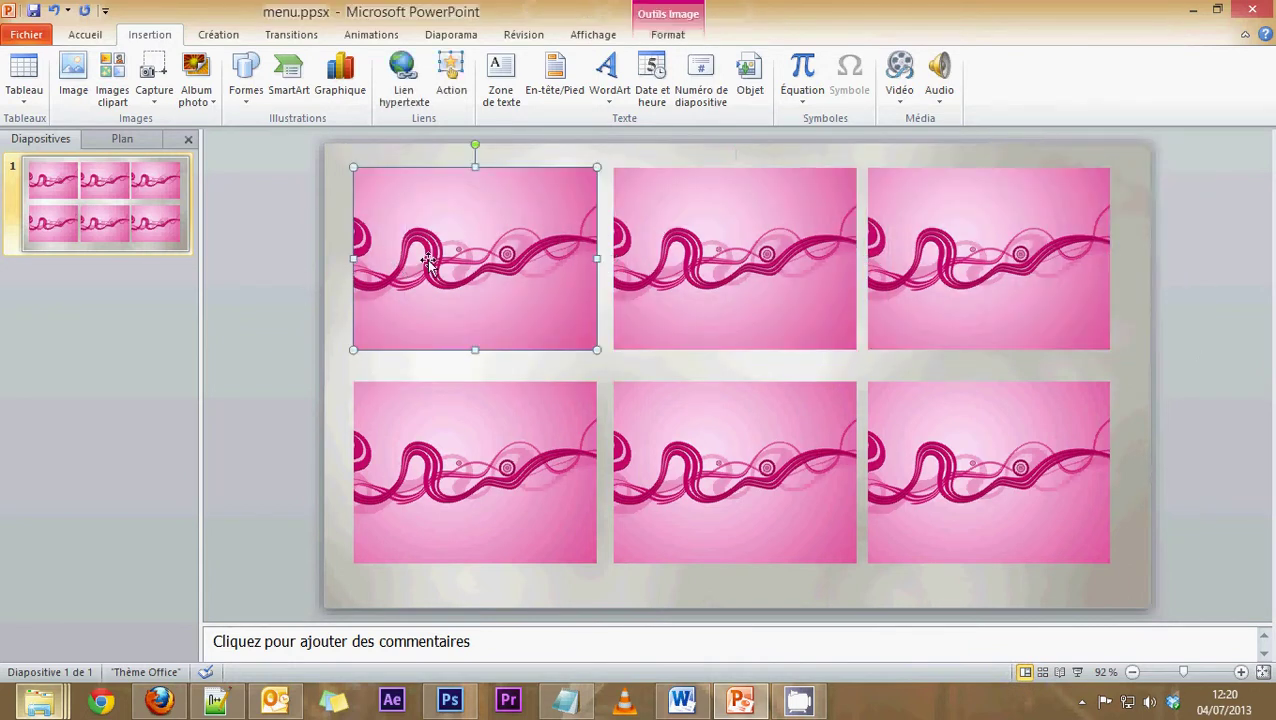
{"action": "left_click", "coordinate": [642, 258], "text": "shift"}
{"action": "left_click", "coordinate": [955, 262], "text": "shift"}
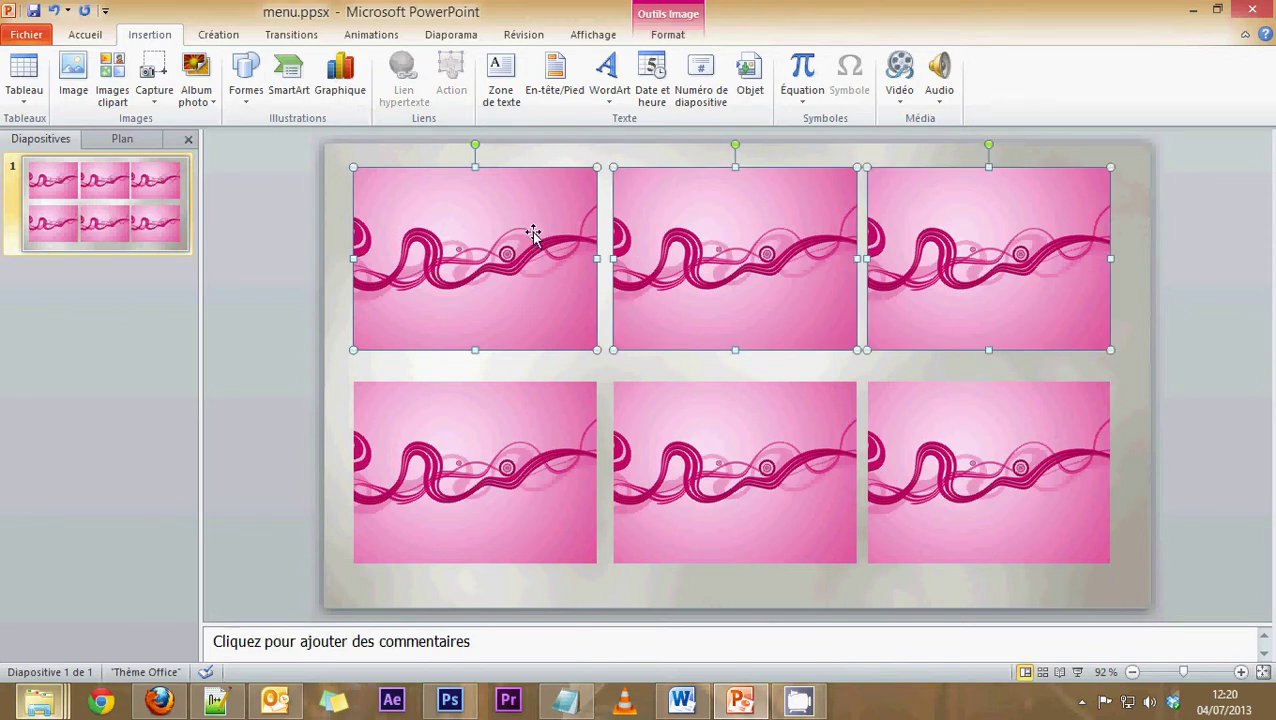
Step: Apply Align Top and Distribute Horizontally to the top row, then select the bottom row
{"action": "left_click", "coordinate": [668, 34]}
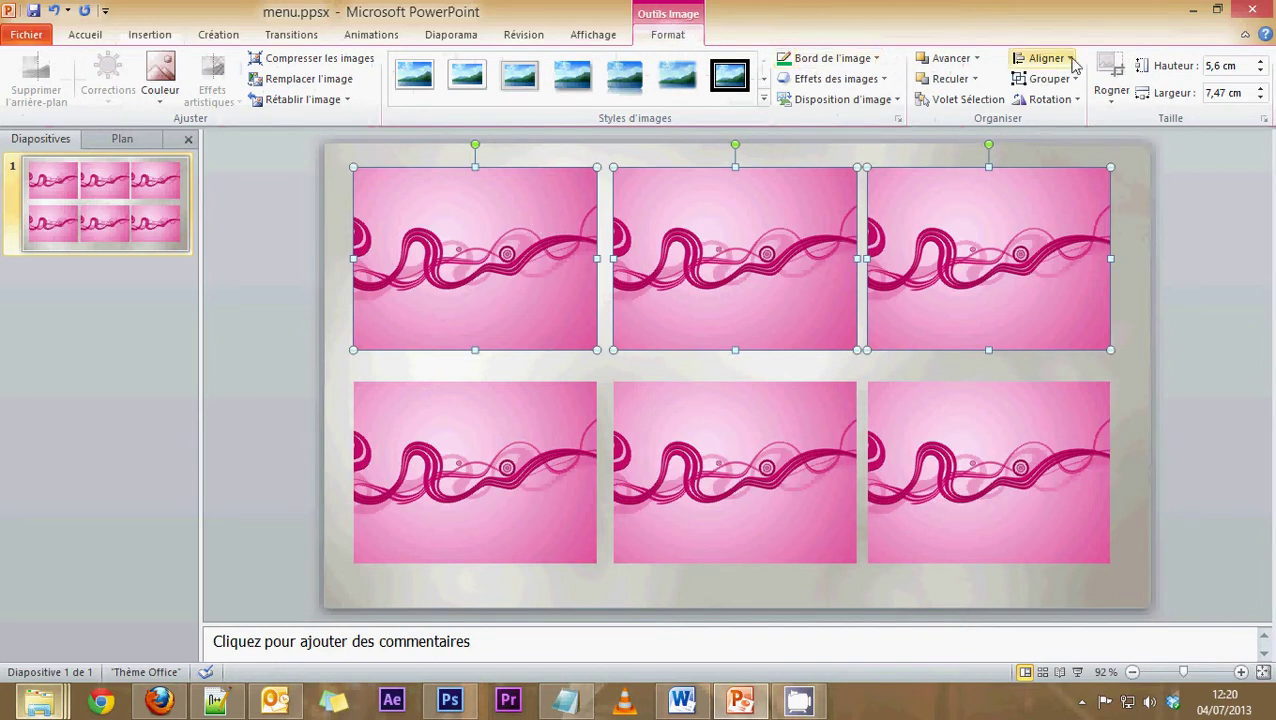
{"action": "left_click", "coordinate": [1070, 61]}
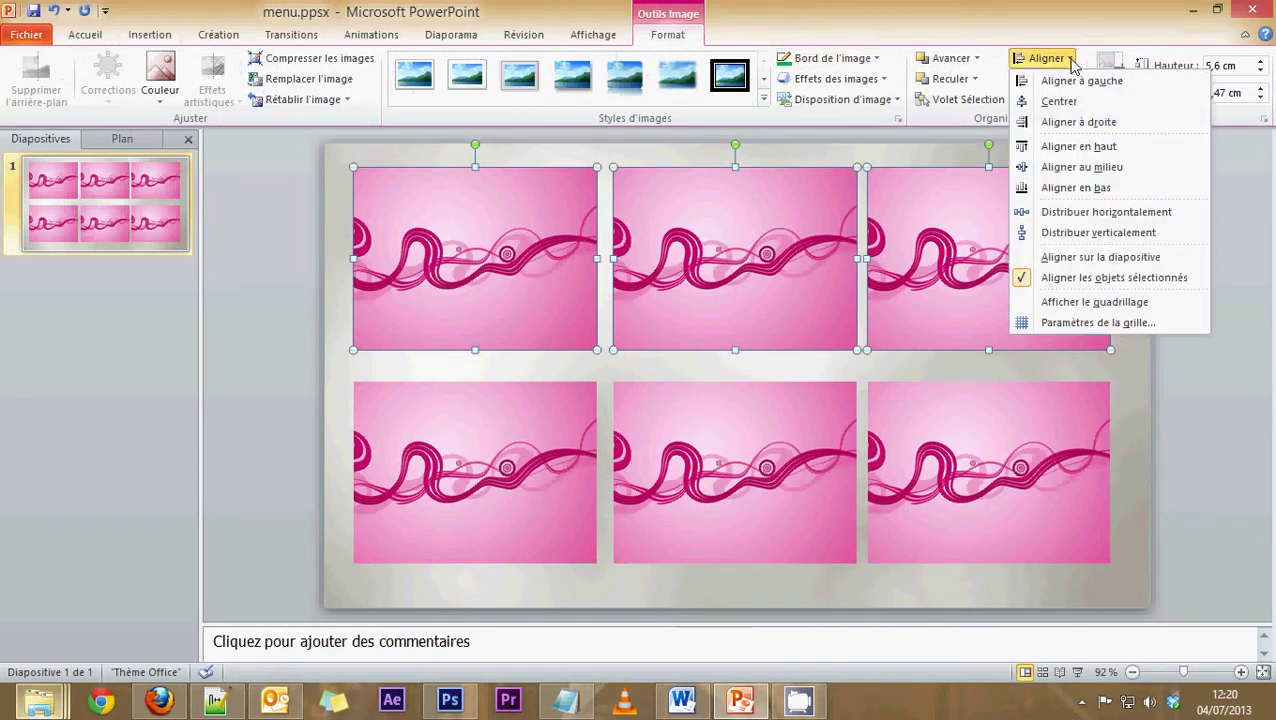
{"action": "left_click", "coordinate": [1060, 150]}
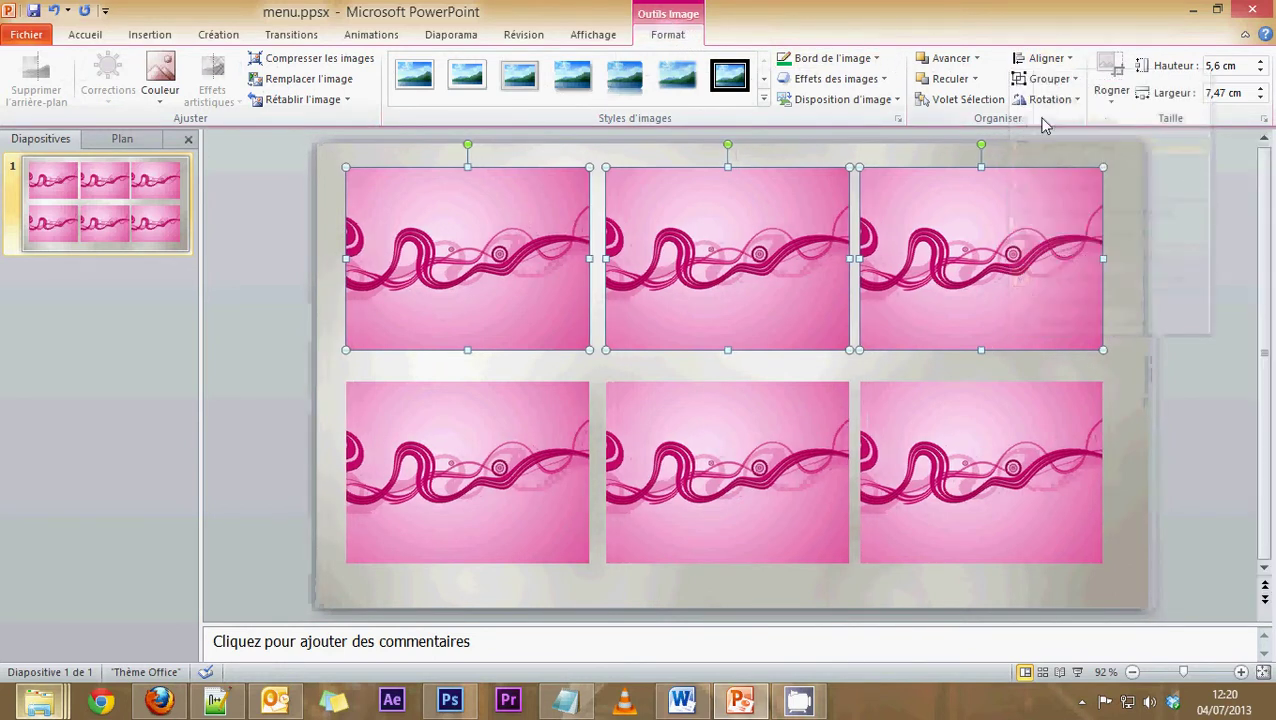
{"action": "left_click", "coordinate": [1045, 58]}
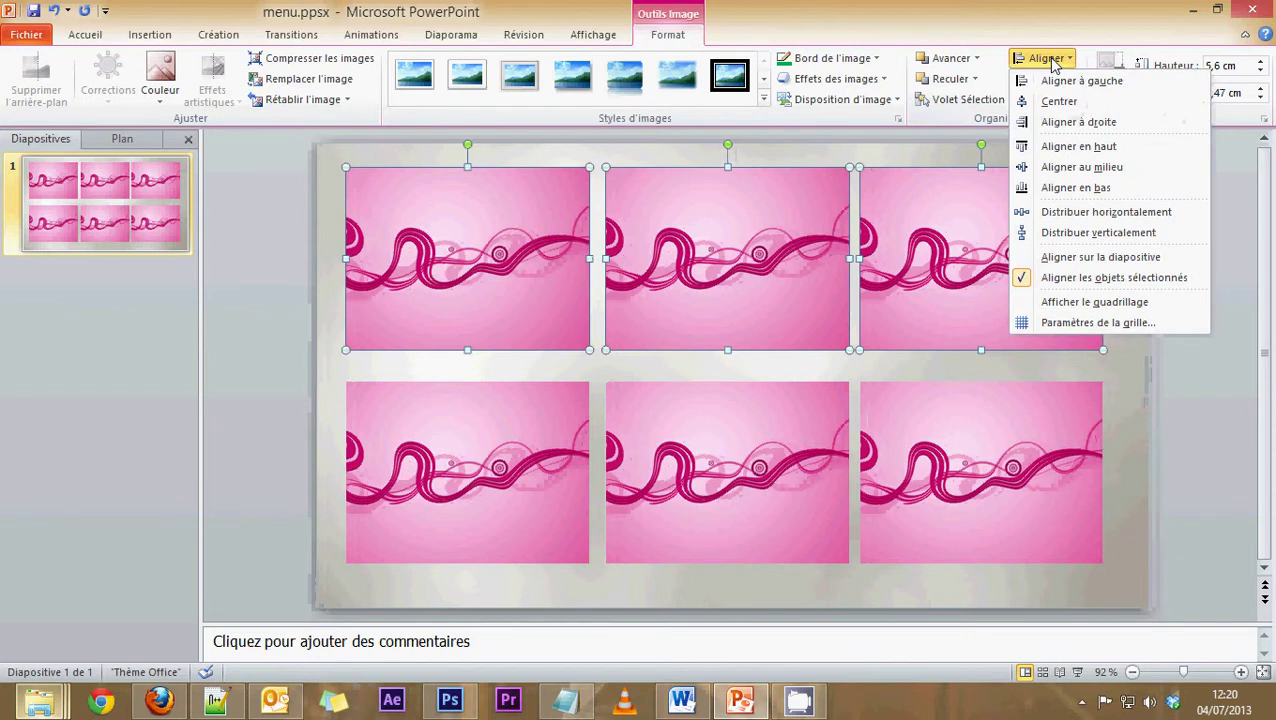
{"action": "left_click", "coordinate": [1058, 213]}
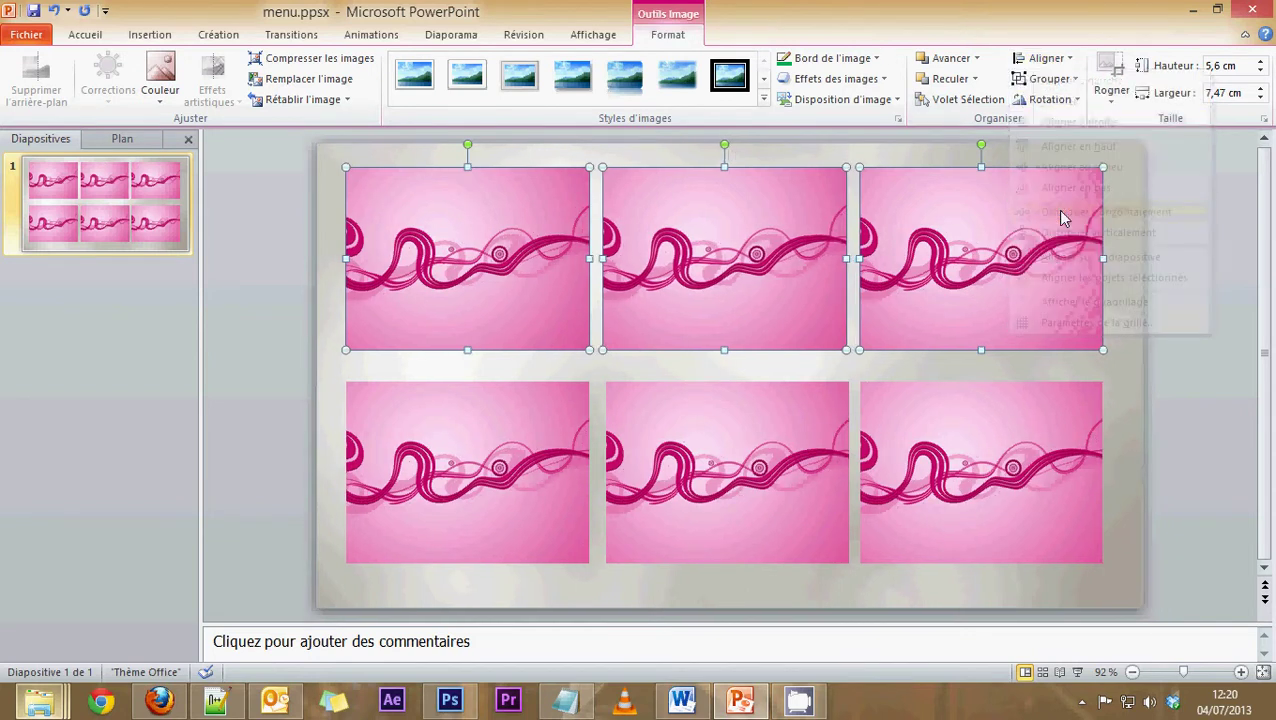
{"action": "left_click", "coordinate": [950, 410]}
{"action": "left_click", "coordinate": [722, 420], "text": "shift"}
{"action": "left_click", "coordinate": [540, 420], "text": "shift"}
Step: Delete the old bottom row and Ctrl+drag a copy of the top row directly beneath it
{"action": "key", "text": "Delete"}
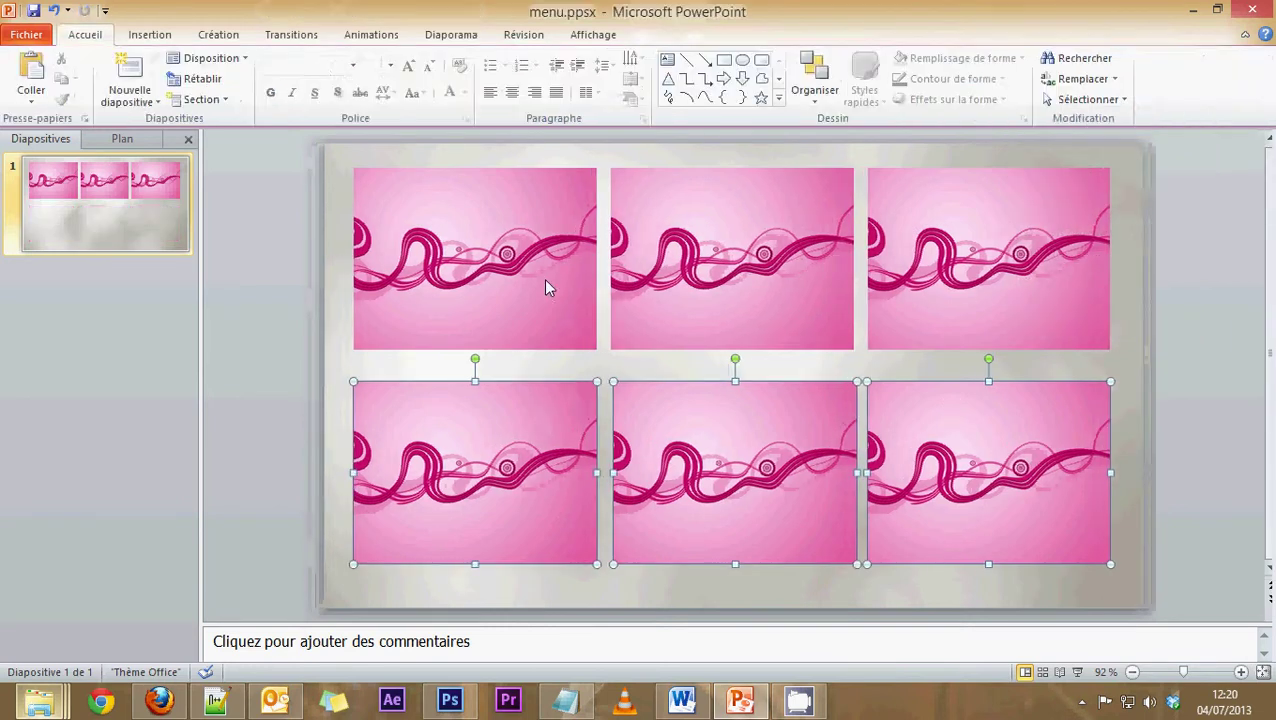
{"action": "left_click", "coordinate": [543, 280]}
{"action": "left_click", "coordinate": [661, 307], "text": "shift"}
{"action": "left_click", "coordinate": [1008, 307], "text": "shift"}
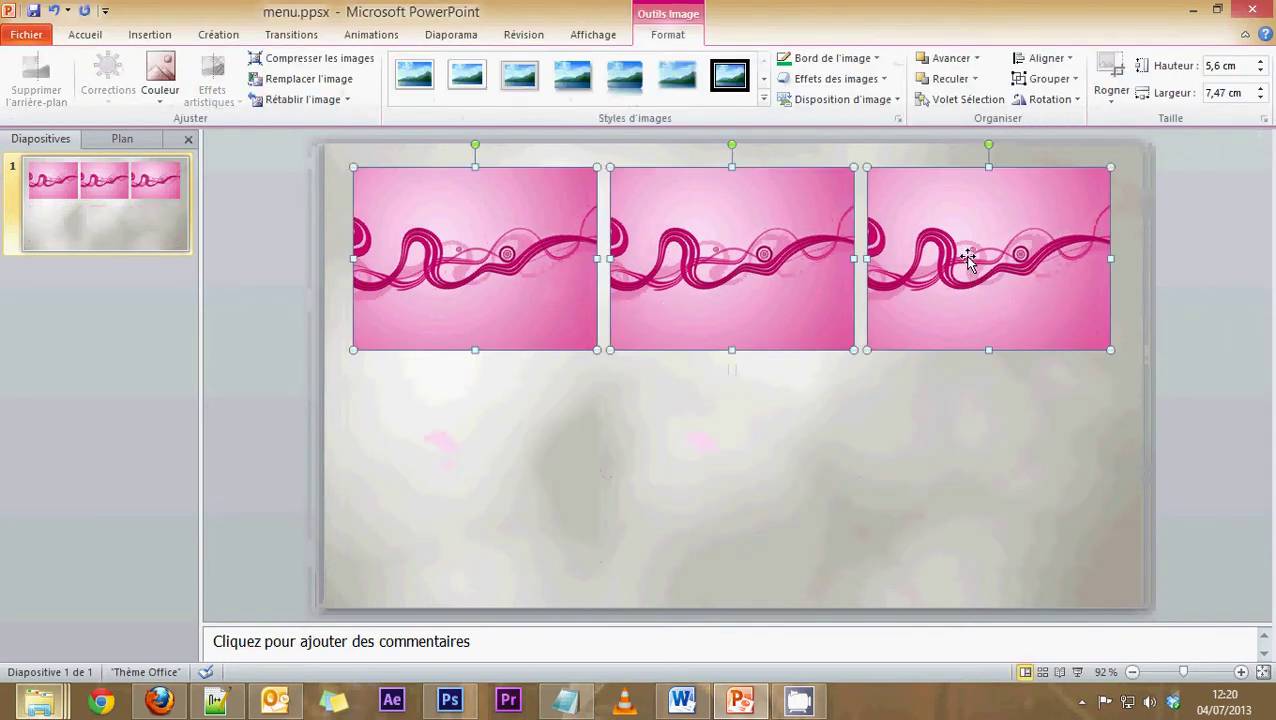
{"action": "left_click_drag", "start_coordinate": [966, 256], "coordinate": [969, 459]}
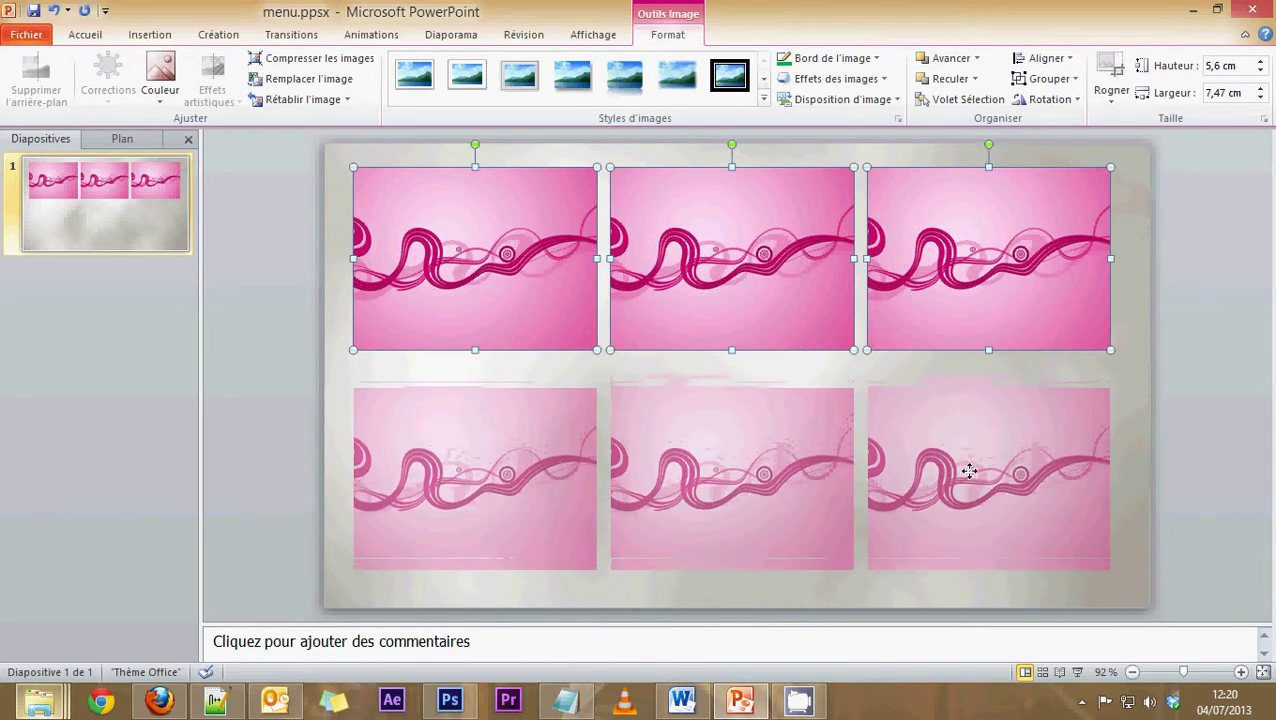
{"action": "left_click_drag", "start_coordinate": [969, 459], "coordinate": [969, 471]}
{"action": "left_click", "coordinate": [1159, 411]}
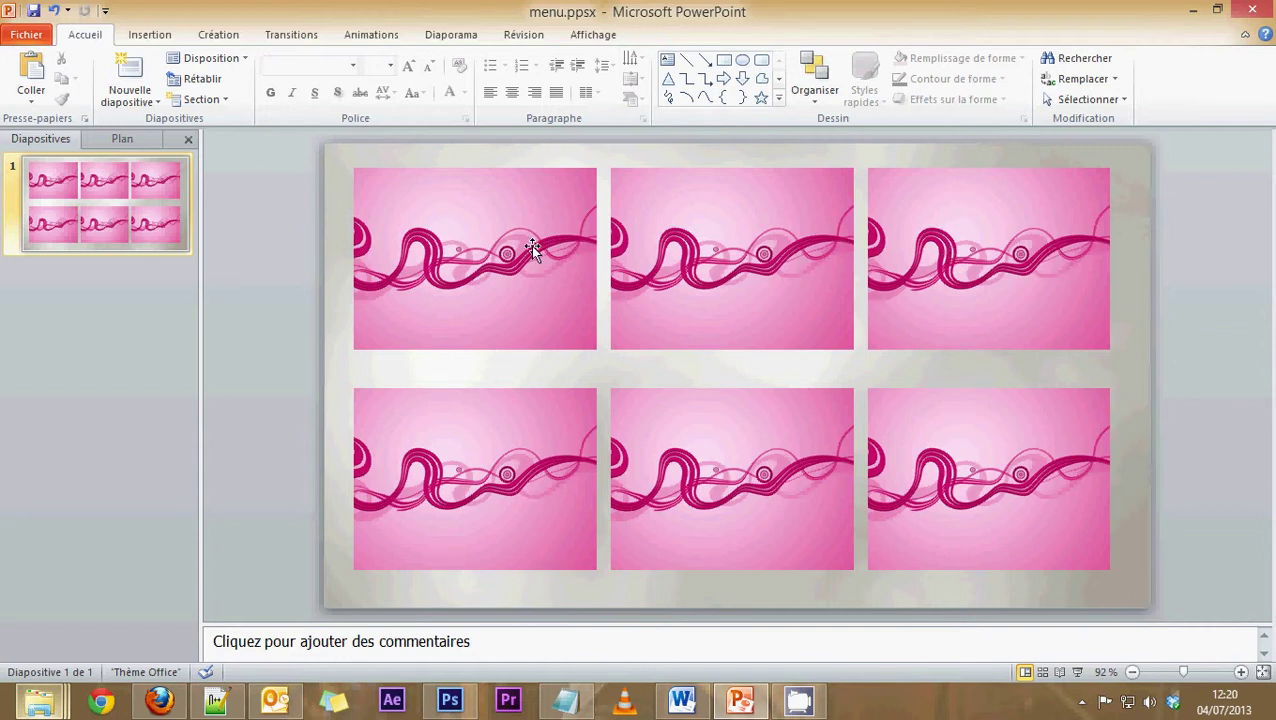
{"action": "left_click", "coordinate": [530, 245]}
{"action": "left_click", "coordinate": [700, 257], "text": "shift"}
{"action": "left_click", "coordinate": [927, 248], "text": "shift"}
{"action": "left_click", "coordinate": [928, 475], "text": "shift"}
{"action": "left_click", "coordinate": [613, 462], "text": "shift"}
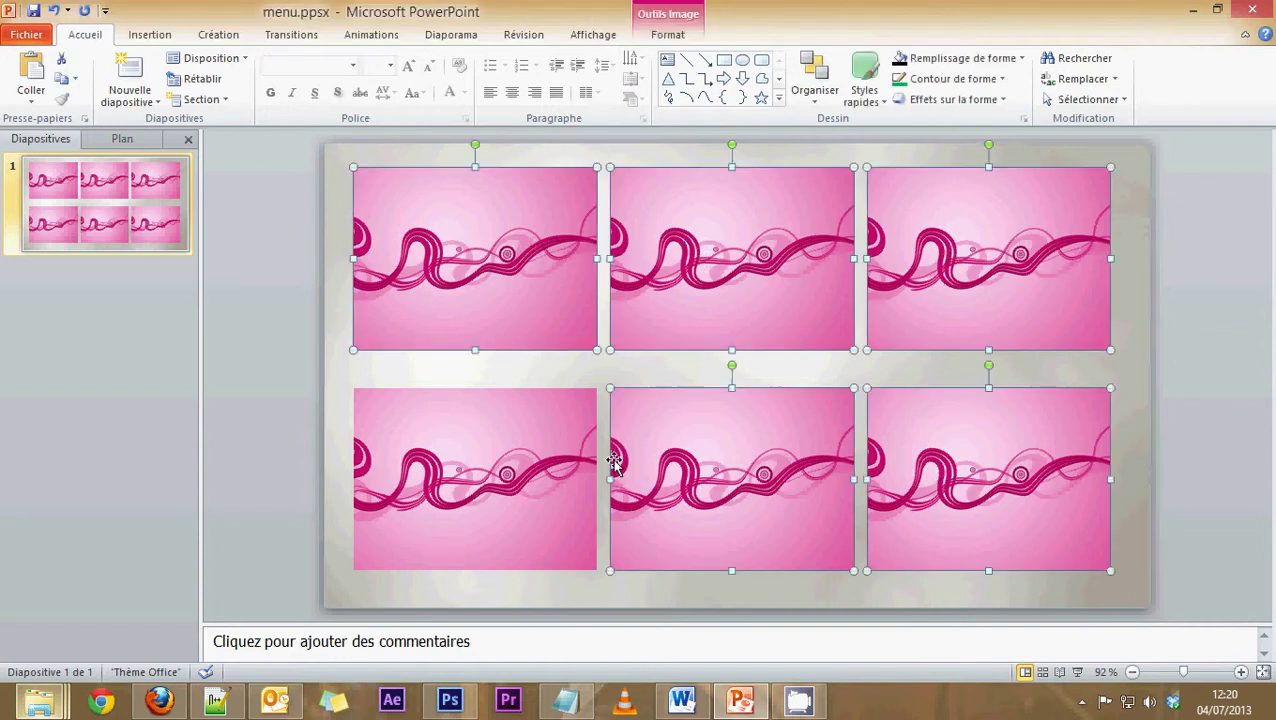
{"action": "left_click", "coordinate": [540, 456], "text": "shift"}
{"action": "key", "text": "Right"}
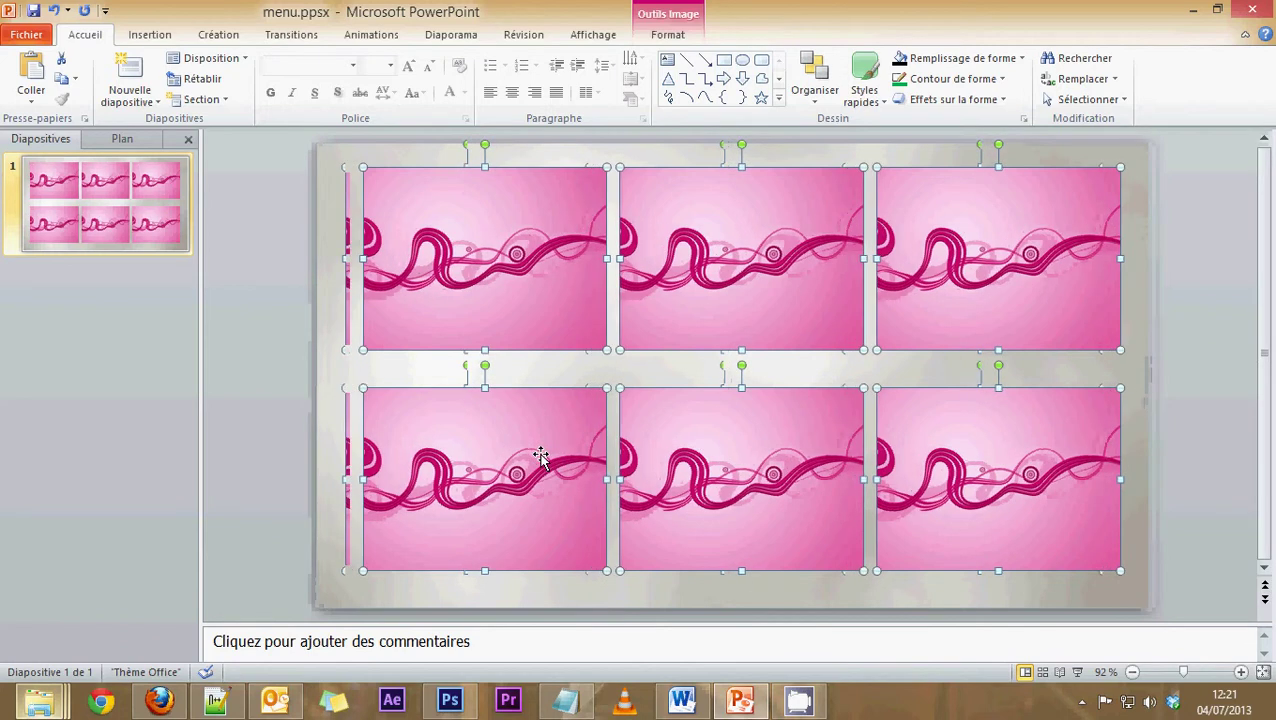
{"action": "left_click", "coordinate": [1130, 310]}
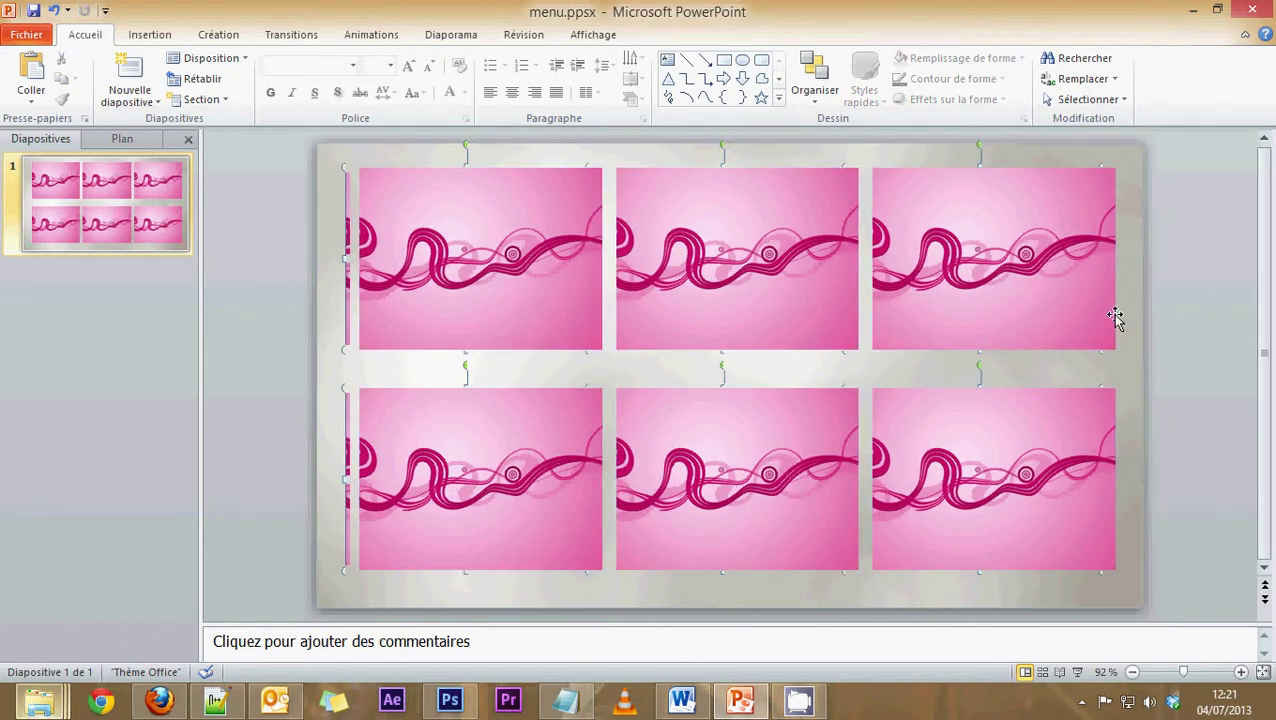
{"action": "left_click", "coordinate": [470, 200]}
{"action": "left_click", "coordinate": [344, 210]}
{"action": "left_click", "coordinate": [390, 212]}
{"action": "left_click", "coordinate": [625, 215]}
{"action": "left_click", "coordinate": [880, 235]}
{"action": "left_click", "coordinate": [712, 460]}
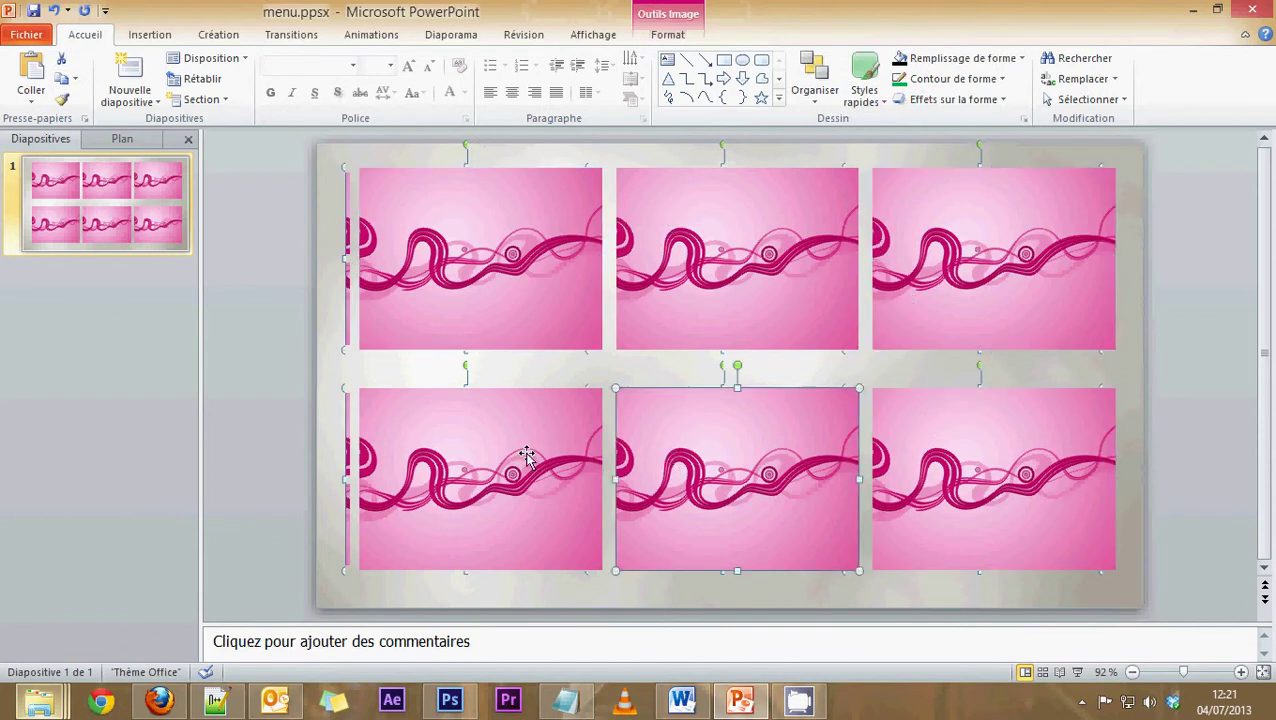
{"action": "left_click", "coordinate": [527, 456]}
{"action": "left_click", "coordinate": [493, 250]}
{"action": "left_click", "coordinate": [763, 254]}
{"action": "left_click", "coordinate": [986, 266]}
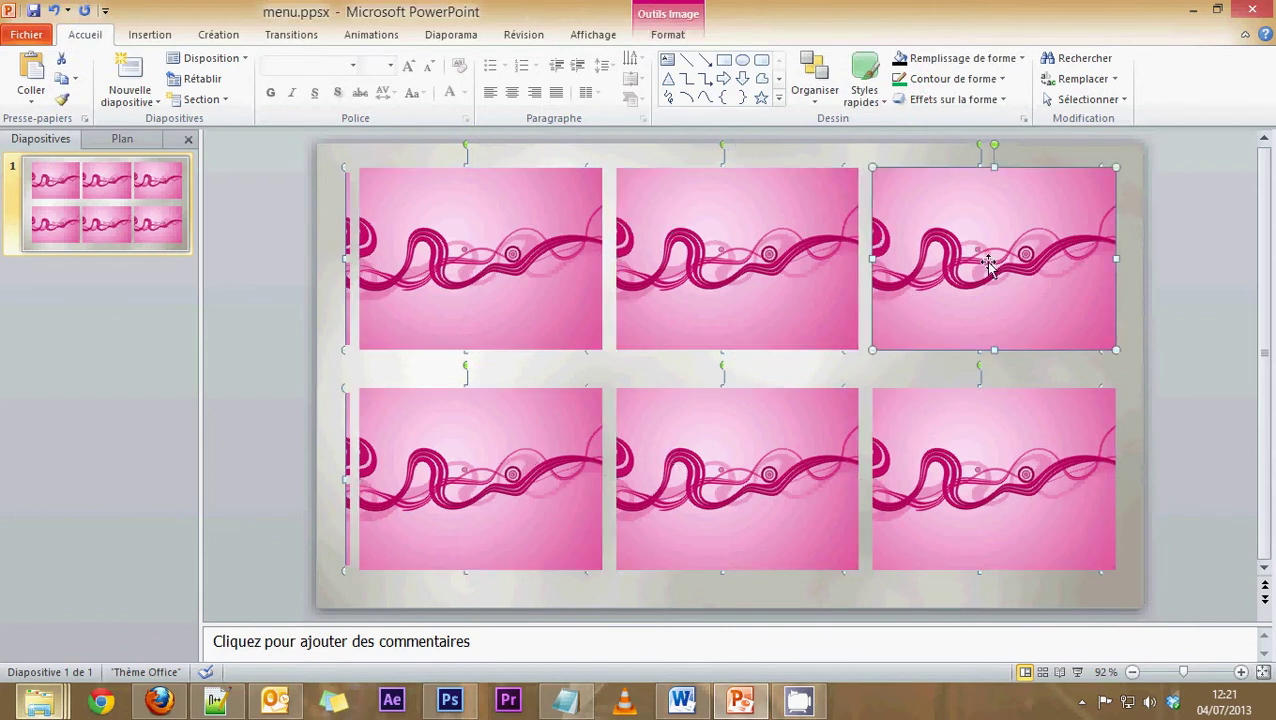
{"action": "left_click", "coordinate": [567, 262]}
{"action": "left_click", "coordinate": [746, 250]}
{"action": "left_click", "coordinate": [925, 262]}
{"action": "left_click", "coordinate": [769, 464]}
{"action": "left_click", "coordinate": [483, 456]}
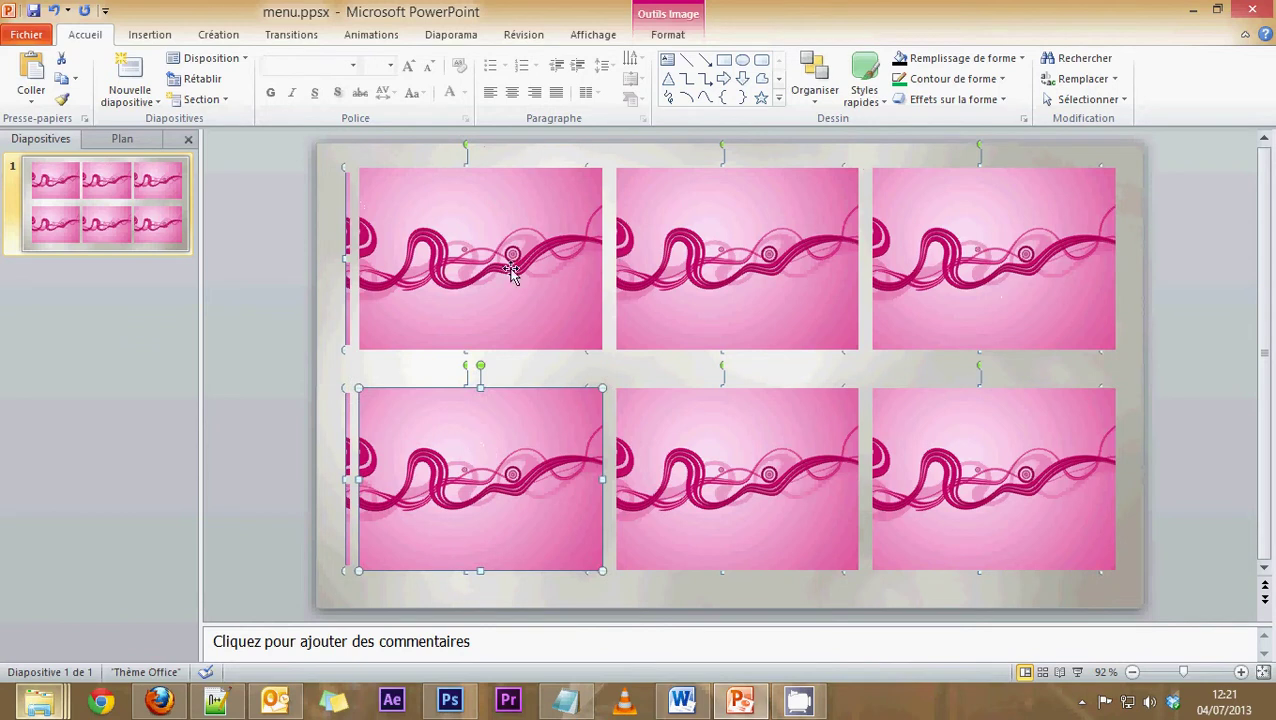
{"action": "left_click", "coordinate": [511, 272]}
{"action": "left_click", "coordinate": [769, 256]}
{"action": "left_click", "coordinate": [968, 292]}
{"action": "left_click", "coordinate": [954, 437]}
{"action": "left_click", "coordinate": [806, 454]}
{"action": "left_click", "coordinate": [538, 450]}
{"action": "left_click", "coordinate": [532, 272]}
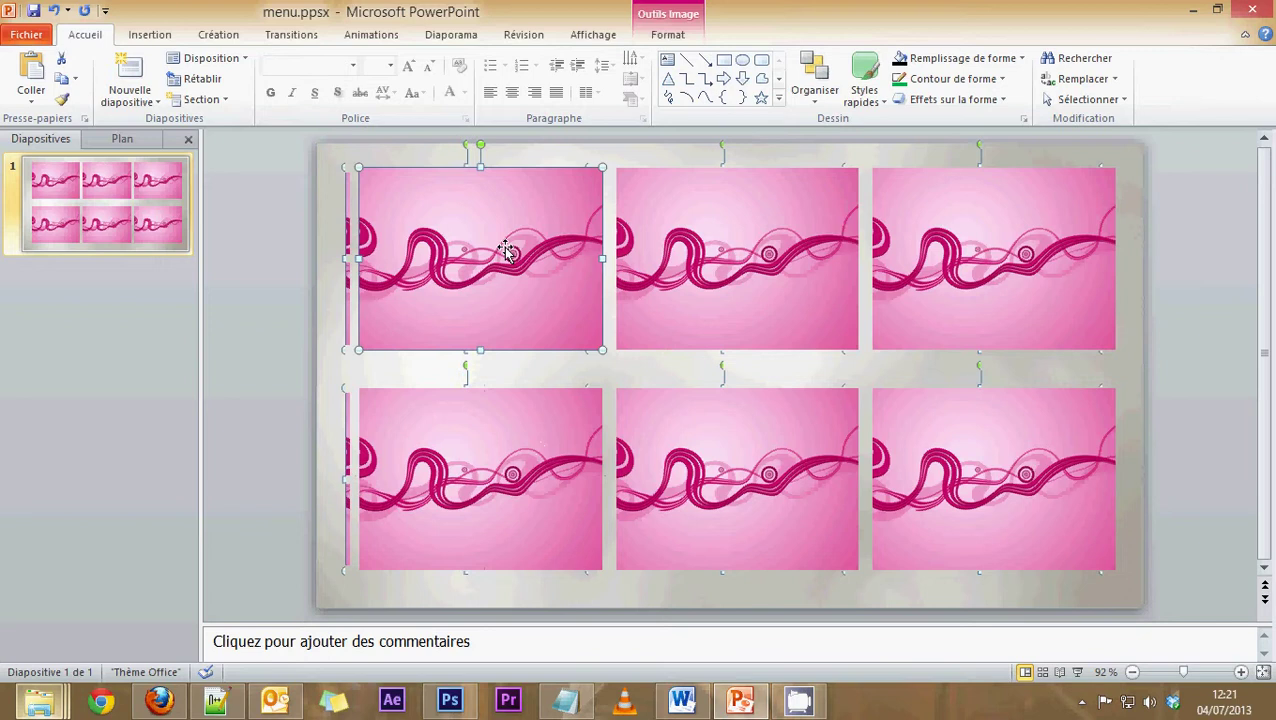
{"action": "left_click", "coordinate": [277, 249]}
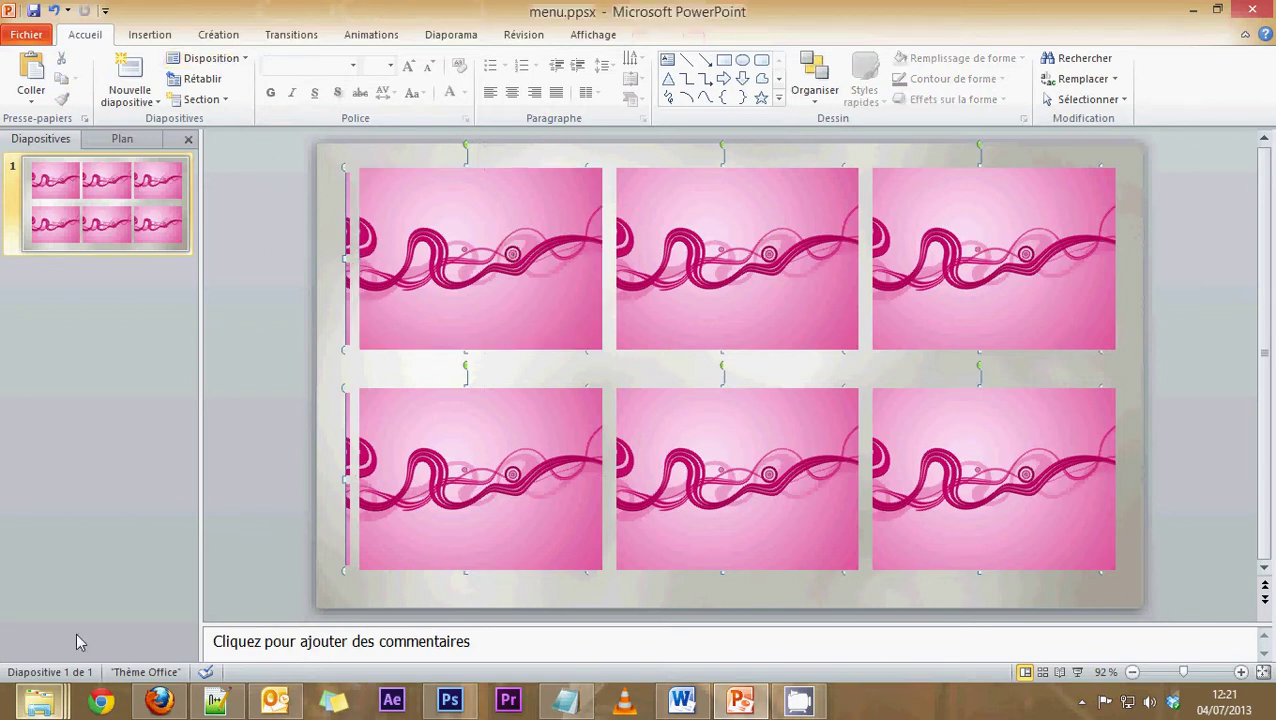
Step: Drag the Steinway concert grand piano photo from the images folder onto the menu slide
{"action": "mouse_move", "coordinate": [48, 700]}
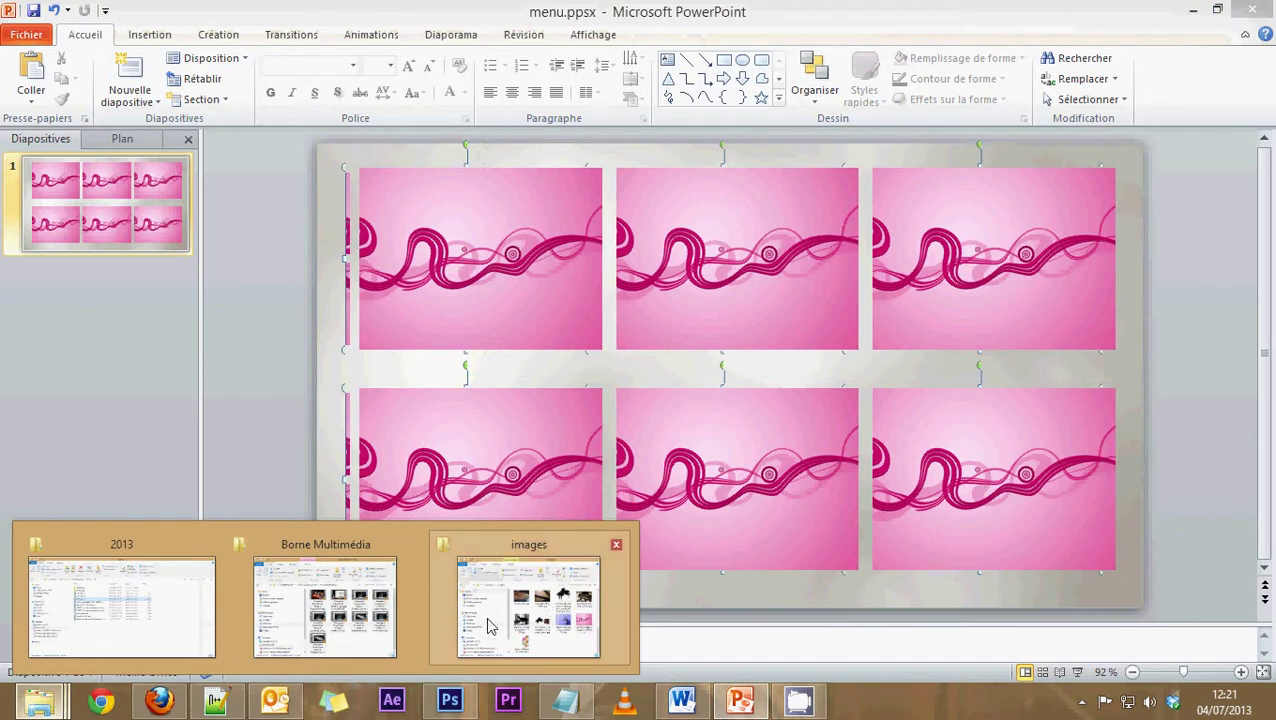
{"action": "left_click", "coordinate": [490, 618]}
{"action": "left_click", "coordinate": [1092, 247]}
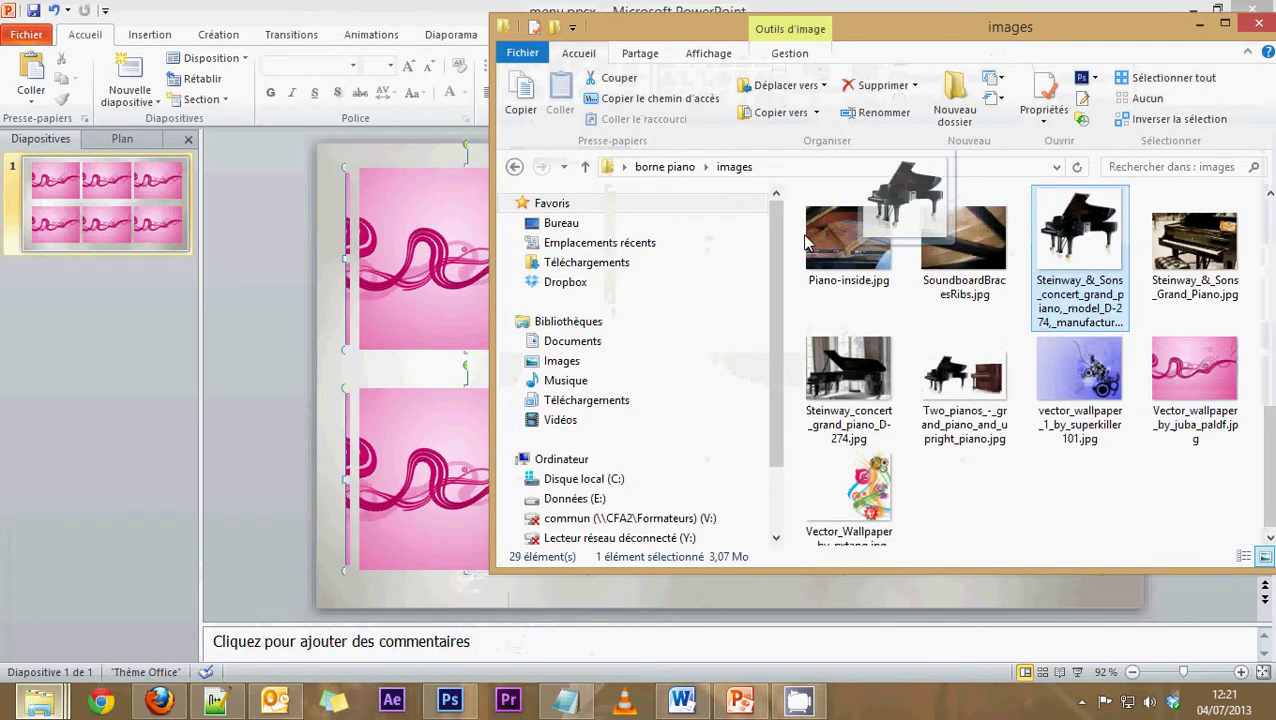
{"action": "left_click_drag", "start_coordinate": [1078, 235], "coordinate": [445, 252]}
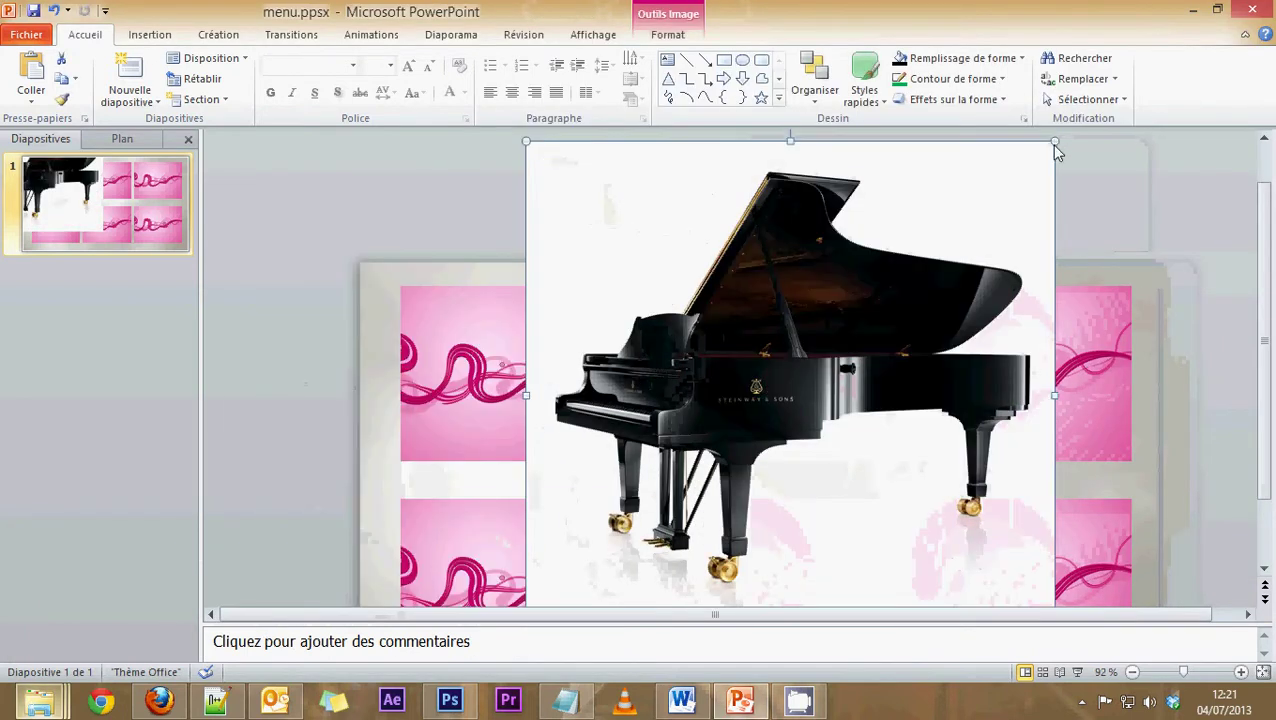
Step: Shrink the piano photo, move it onto the first pink cell, then enlarge it to 12,8 × 13,29 cm
{"action": "scroll", "coordinate": [1011, 313], "scroll_direction": "down", "scroll_amount": 2}
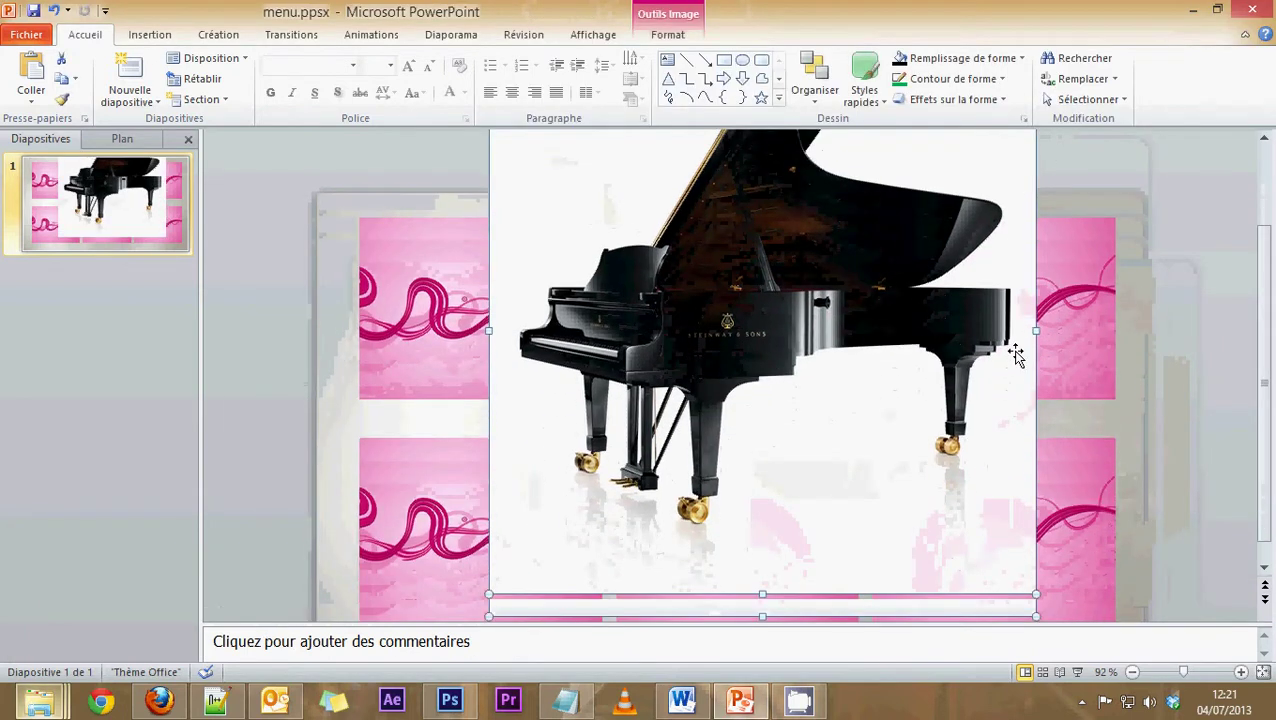
{"action": "left_click_drag", "start_coordinate": [1034, 568], "coordinate": [685, 234]}
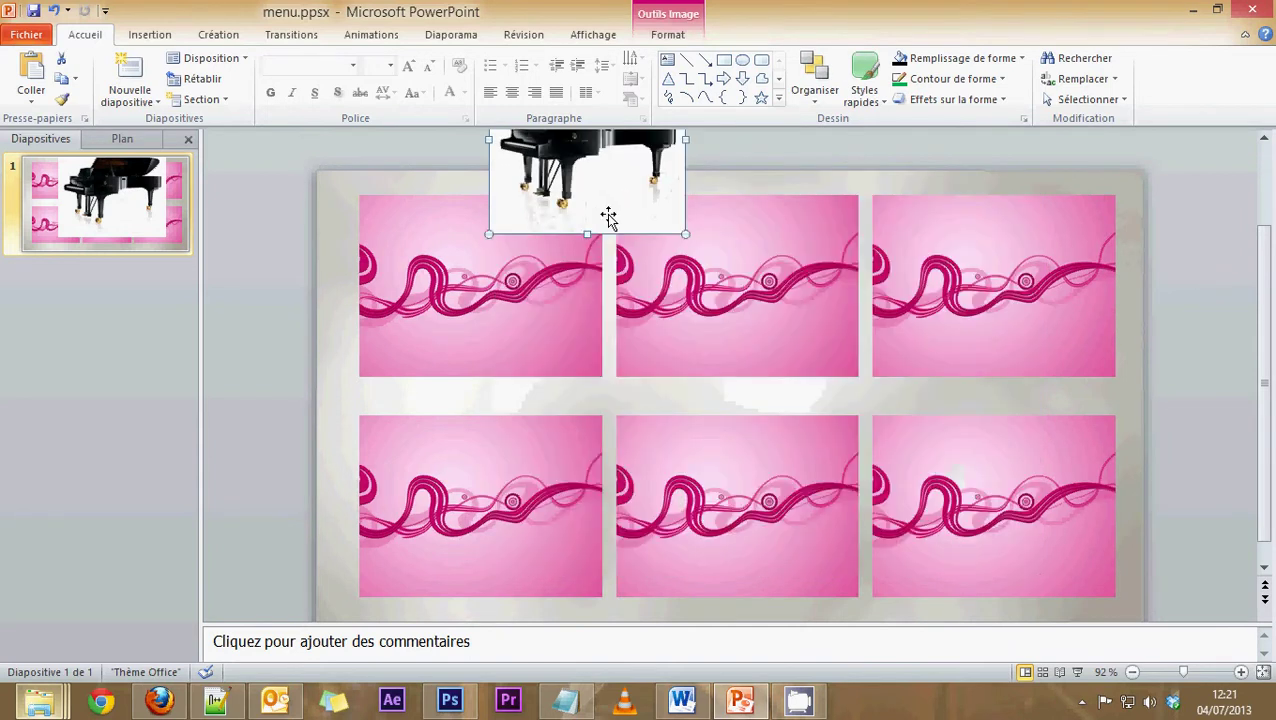
{"action": "left_click_drag", "start_coordinate": [609, 218], "coordinate": [491, 302]}
{"action": "scroll", "coordinate": [572, 395], "scroll_direction": "down", "scroll_amount": 1}
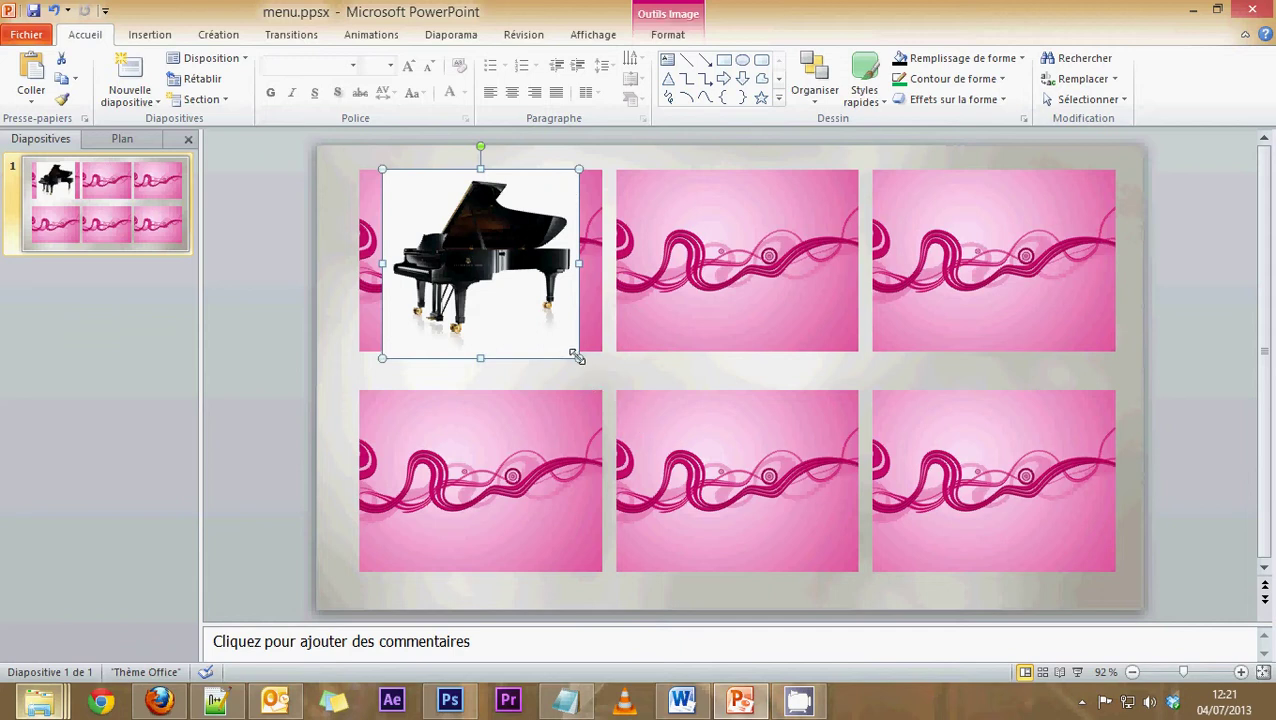
{"action": "left_click_drag", "start_coordinate": [577, 356], "coordinate": [803, 583]}
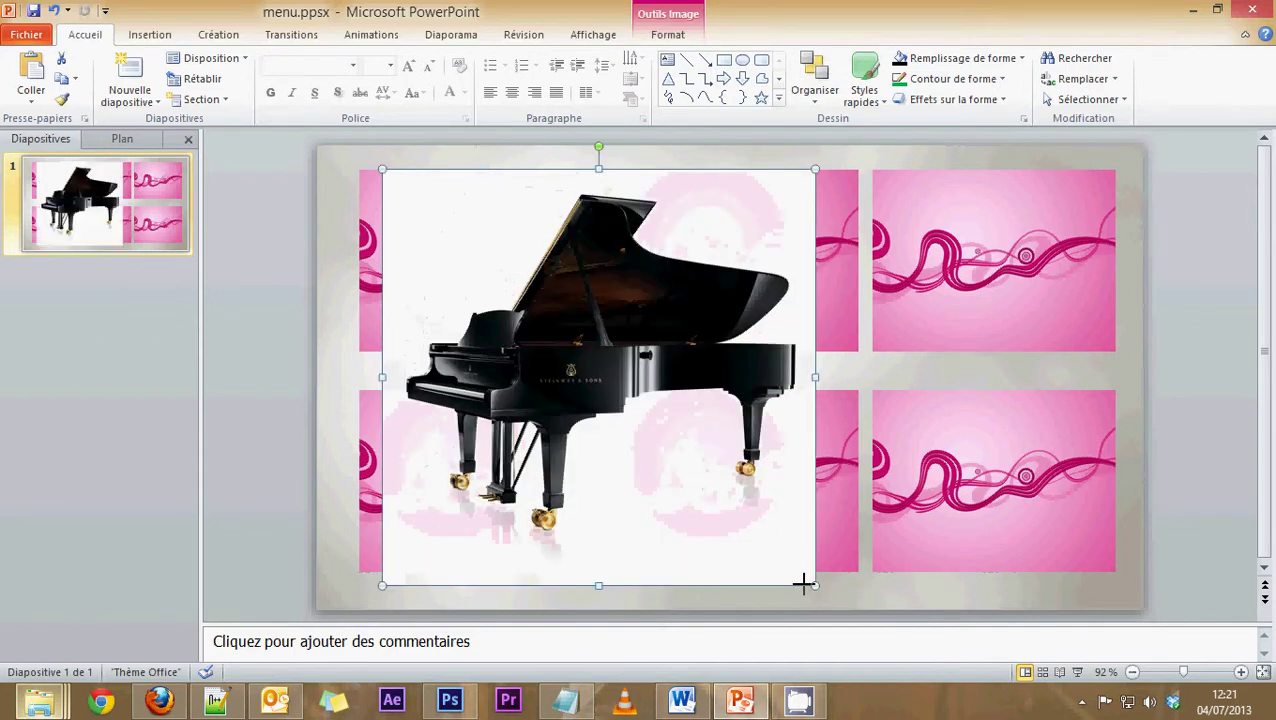
{"action": "left_click", "coordinate": [674, 38]}
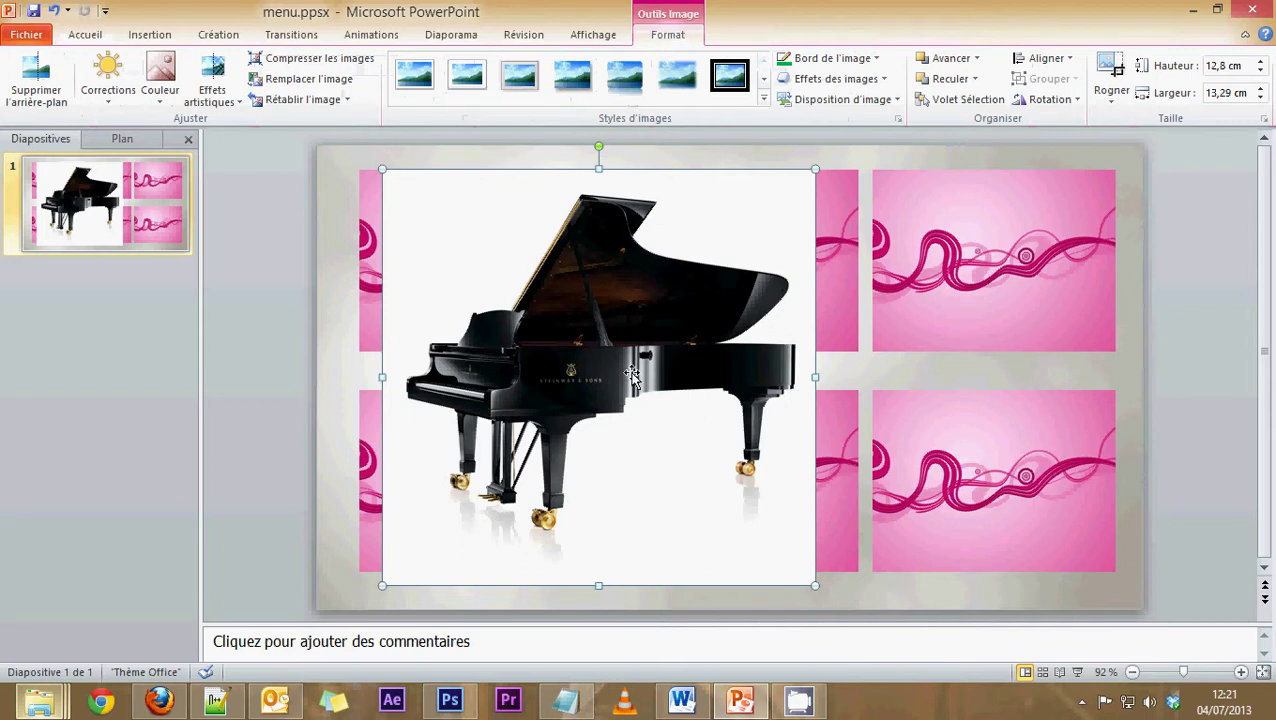
Step: Remove the Steinway photo's white background, widening the kept marquee around the whole piano
{"action": "left_click", "coordinate": [38, 93]}
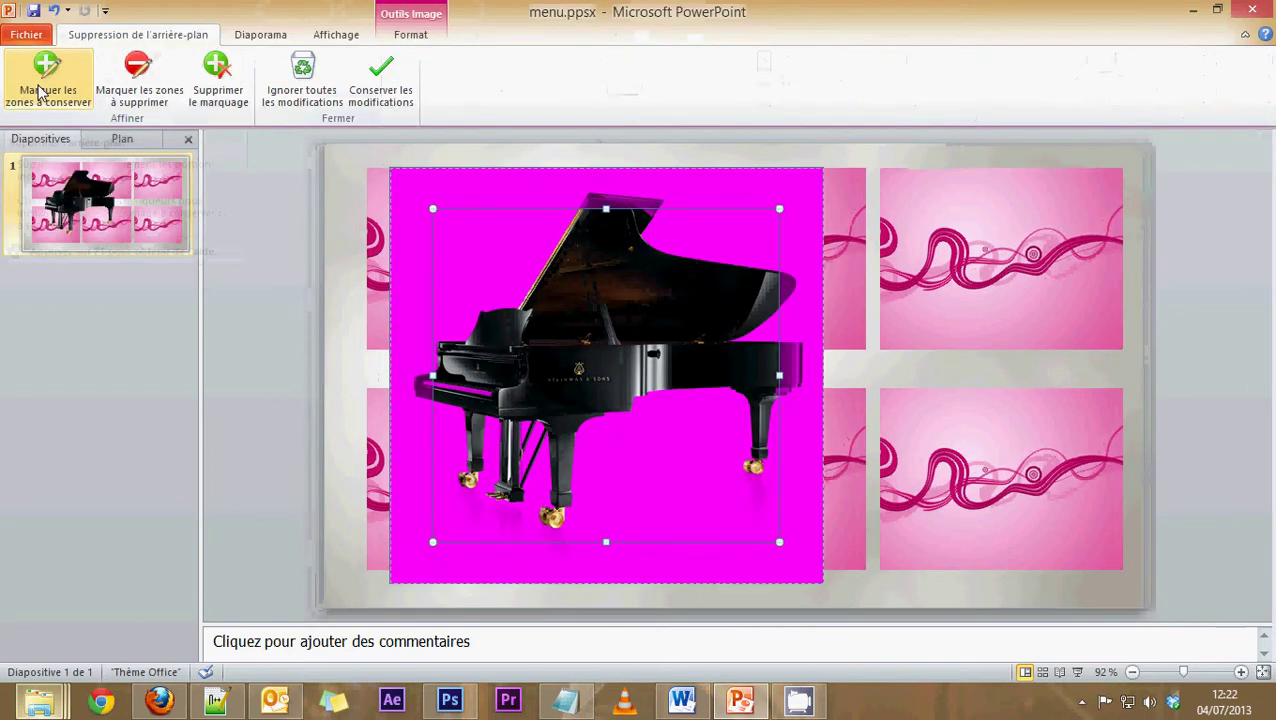
{"action": "left_click_drag", "start_coordinate": [430, 208], "coordinate": [409, 180]}
{"action": "left_click_drag", "start_coordinate": [779, 541], "coordinate": [814, 536]}
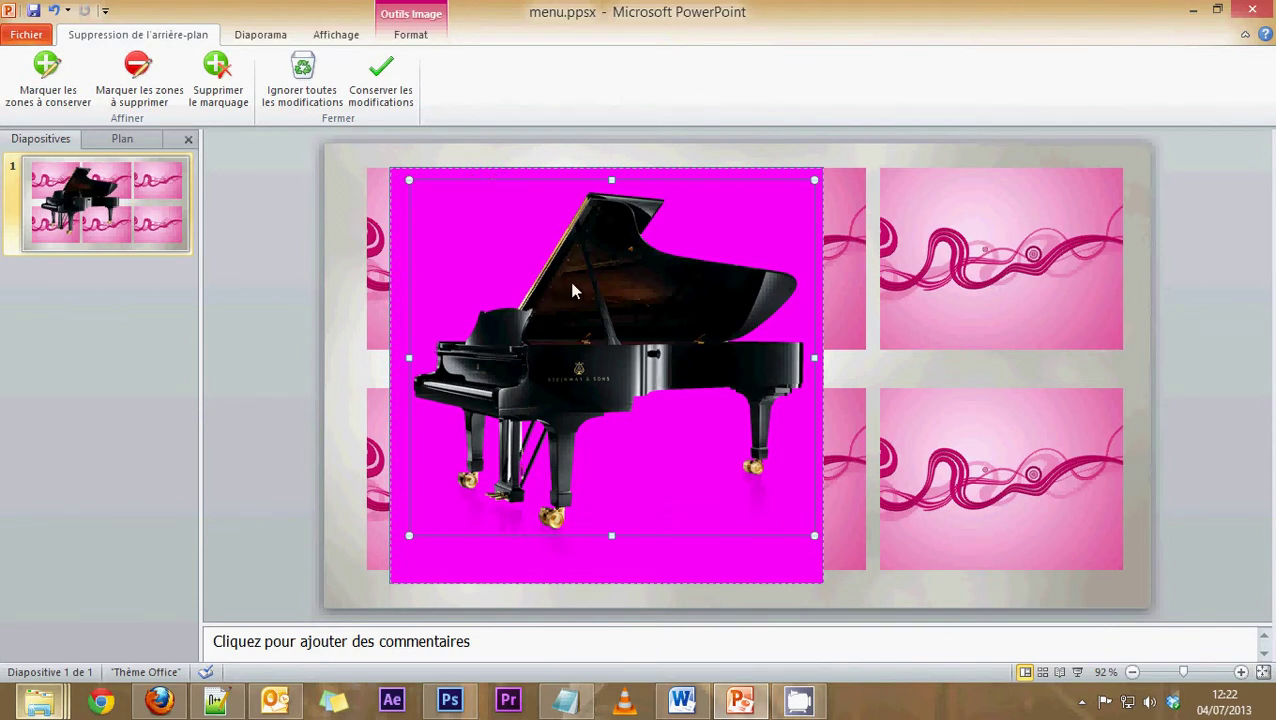
{"action": "left_click", "coordinate": [398, 84]}
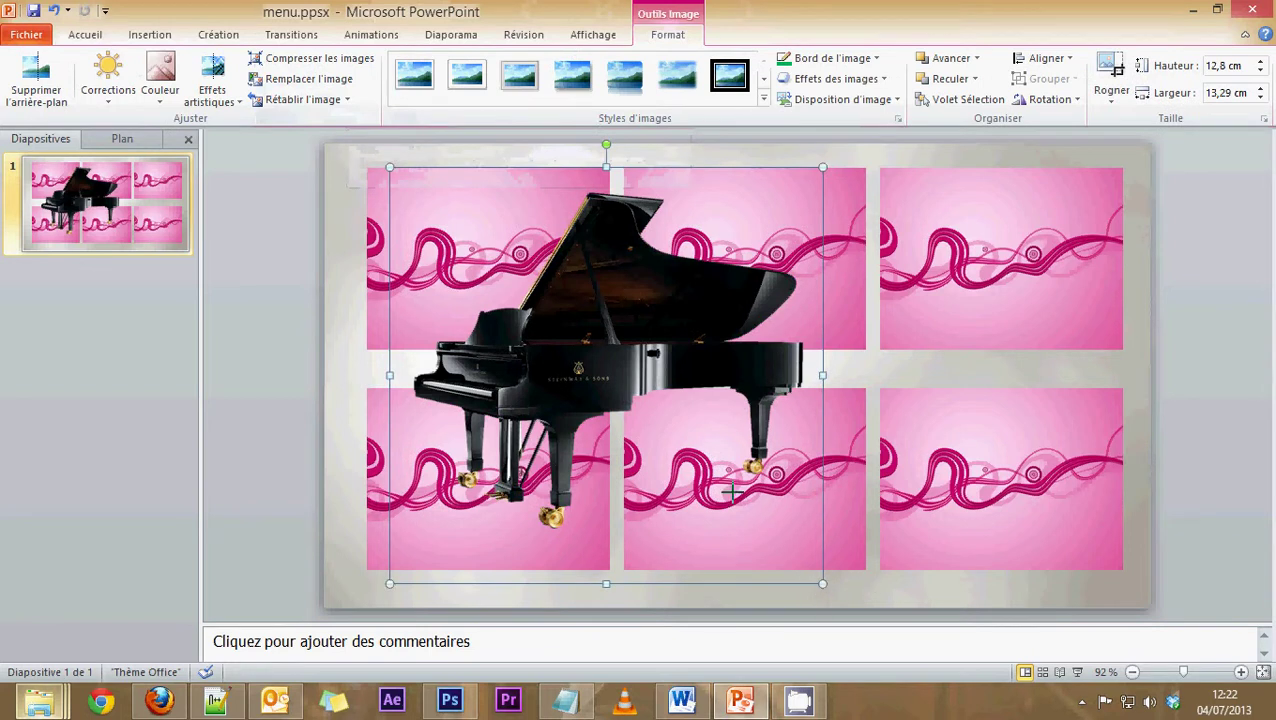
Step: Fit the cut-out piano into the top-left cell at 6,2 × 6,44 cm, then crop its height to 5,6 cm
{"action": "left_click_drag", "start_coordinate": [824, 585], "coordinate": [545, 338]}
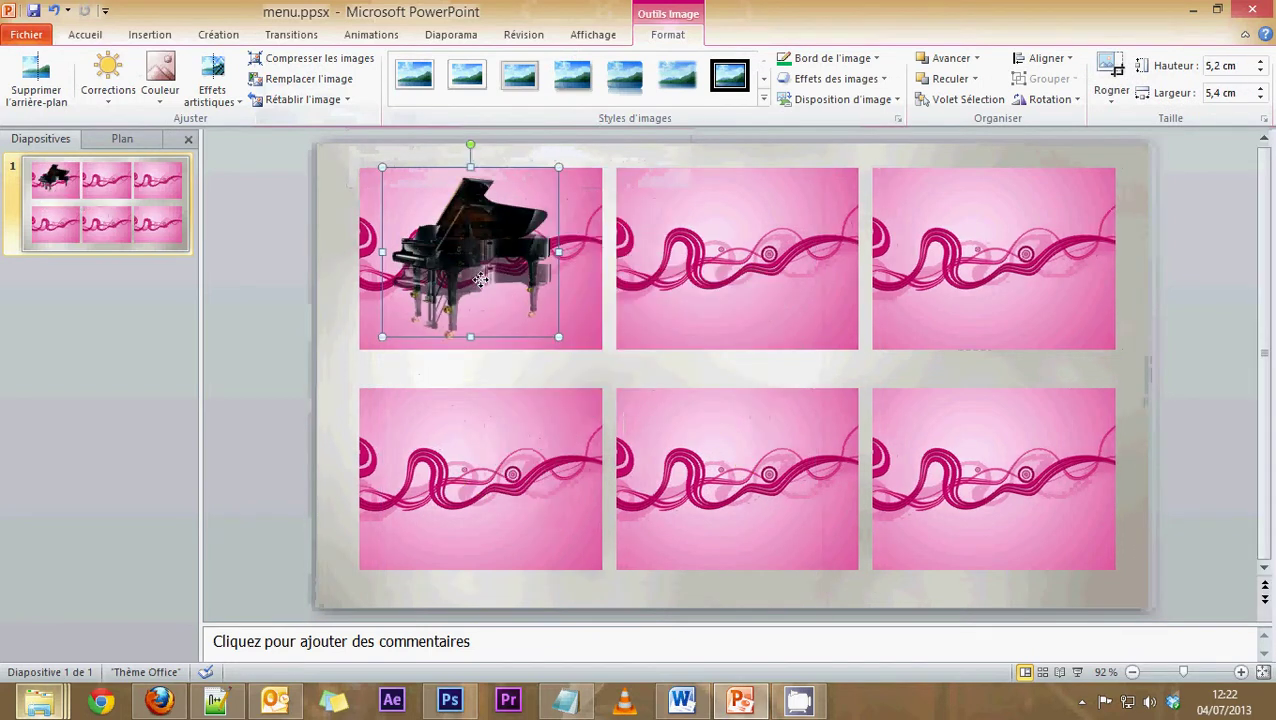
{"action": "left_click_drag", "start_coordinate": [481, 258], "coordinate": [489, 290]}
{"action": "left_click_drag", "start_coordinate": [566, 200], "coordinate": [593, 170]}
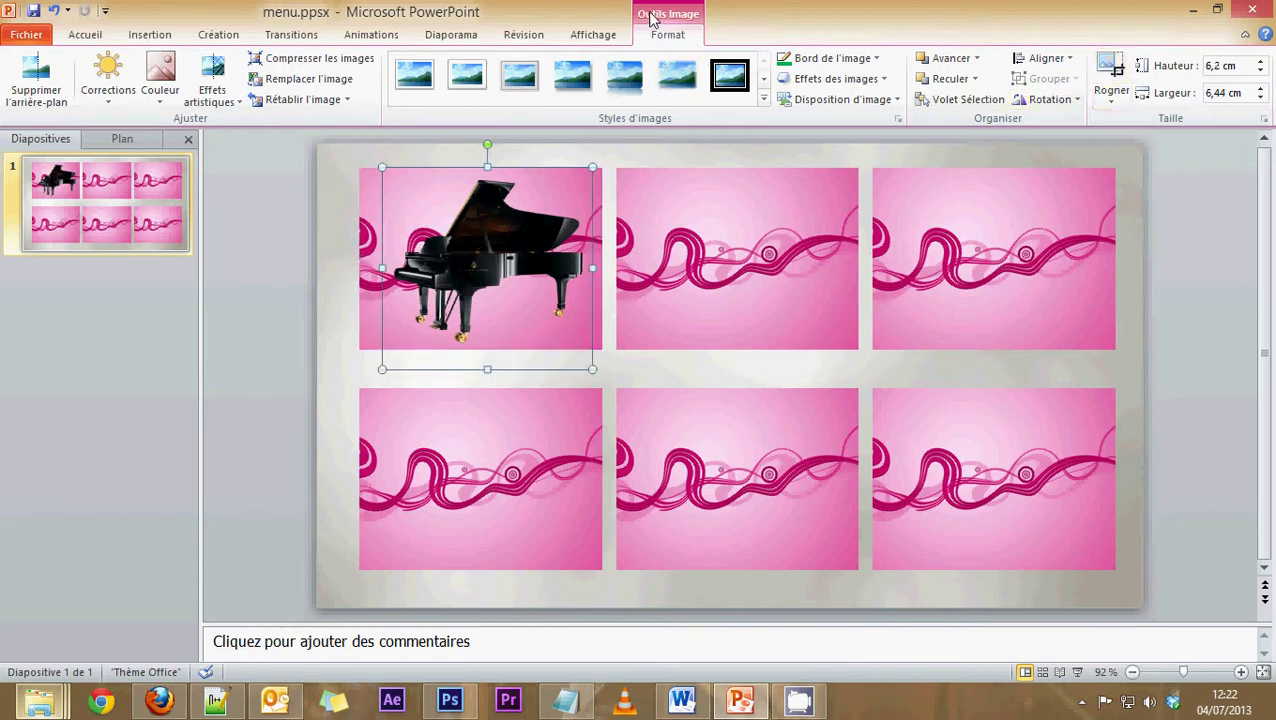
{"action": "left_click", "coordinate": [1111, 72]}
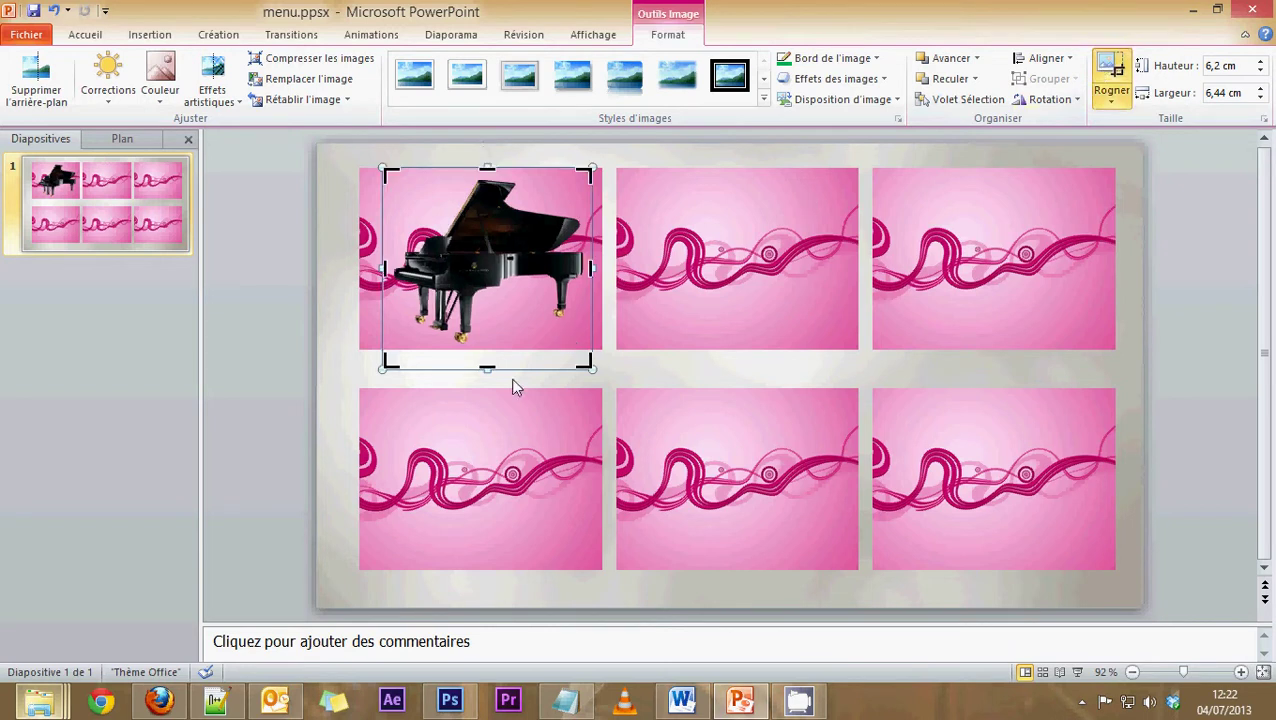
{"action": "left_click_drag", "start_coordinate": [487, 368], "coordinate": [488, 348]}
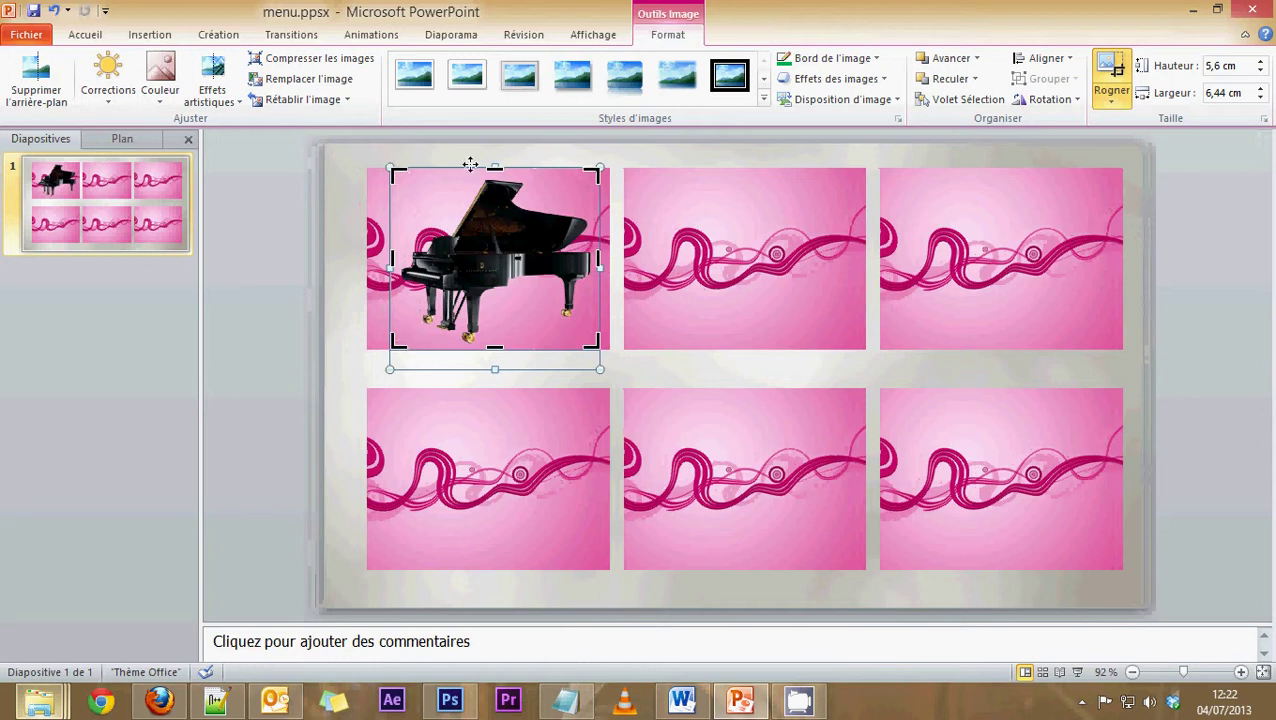
{"action": "left_click", "coordinate": [1115, 82]}
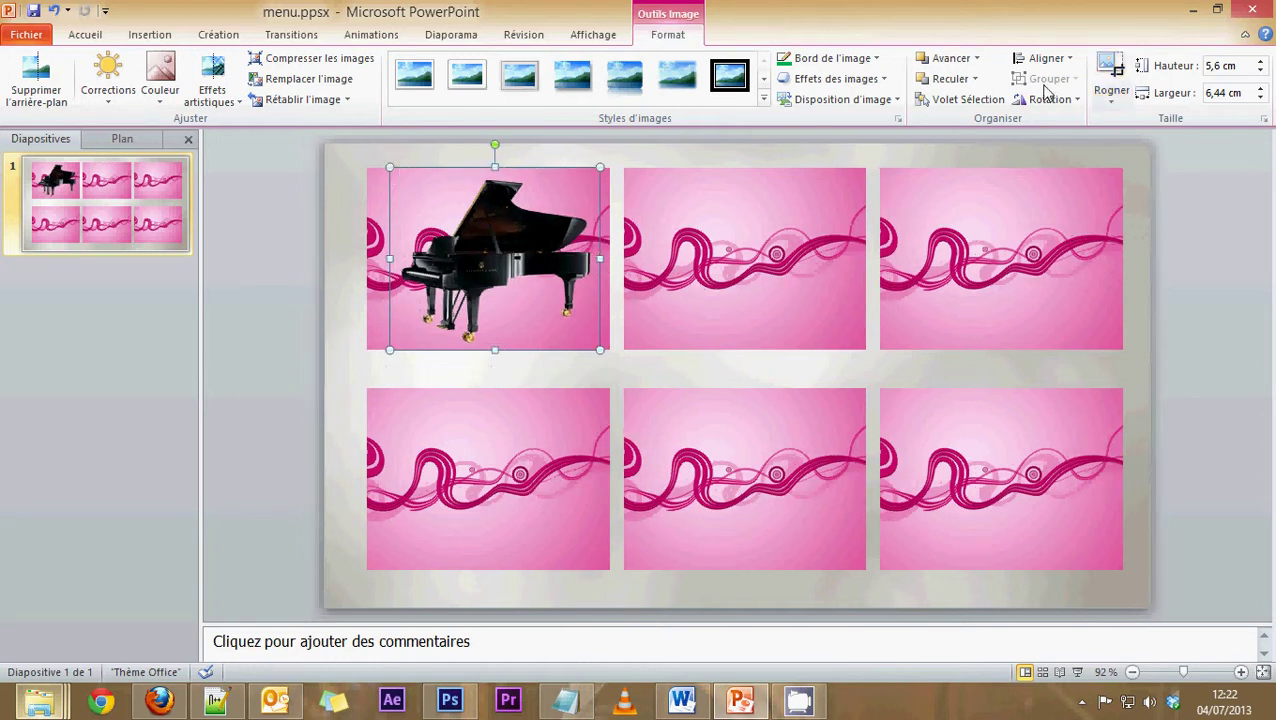
{"action": "key", "text": "ctrl+z"}
{"action": "key", "text": "ctrl+y"}
{"action": "key", "text": "ctrl+z"}
{"action": "key", "text": "ctrl+y"}
{"action": "key", "text": "ctrl+z"}
{"action": "key", "text": "ctrl+y"}
{"action": "key", "text": "ctrl+z"}
{"action": "key", "text": "ctrl+y"}
{"action": "left_click", "coordinate": [371, 376]}
{"action": "left_click", "coordinate": [490, 240]}
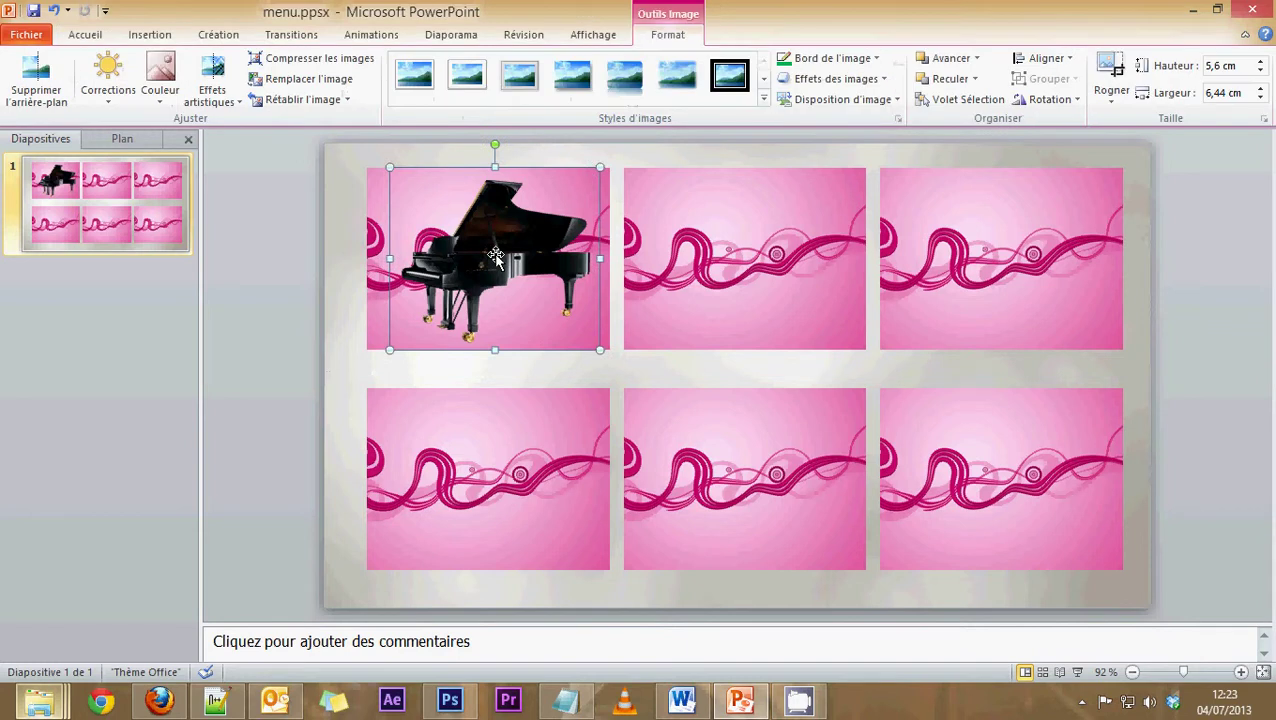
{"action": "left_click", "coordinate": [380, 303]}
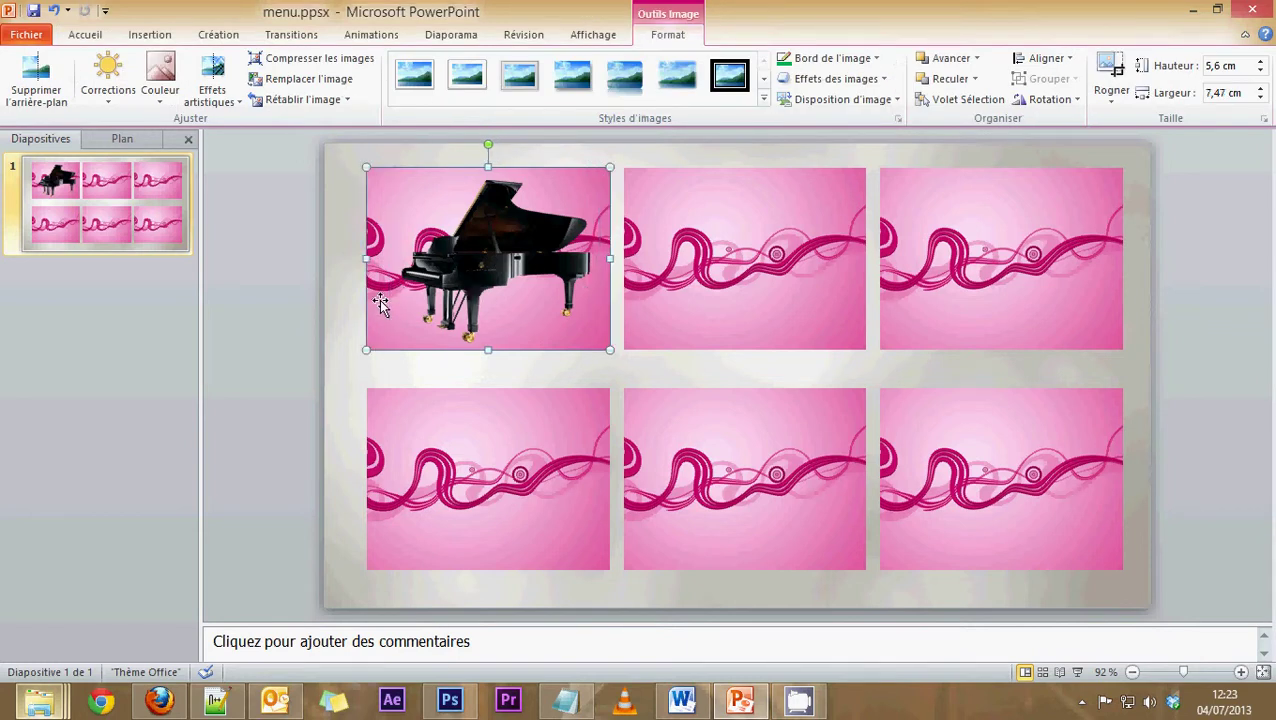
{"action": "left_click", "coordinate": [512, 278]}
{"action": "left_click", "coordinate": [380, 298]}
{"action": "left_click", "coordinate": [346, 255]}
{"action": "left_click", "coordinate": [382, 218]}
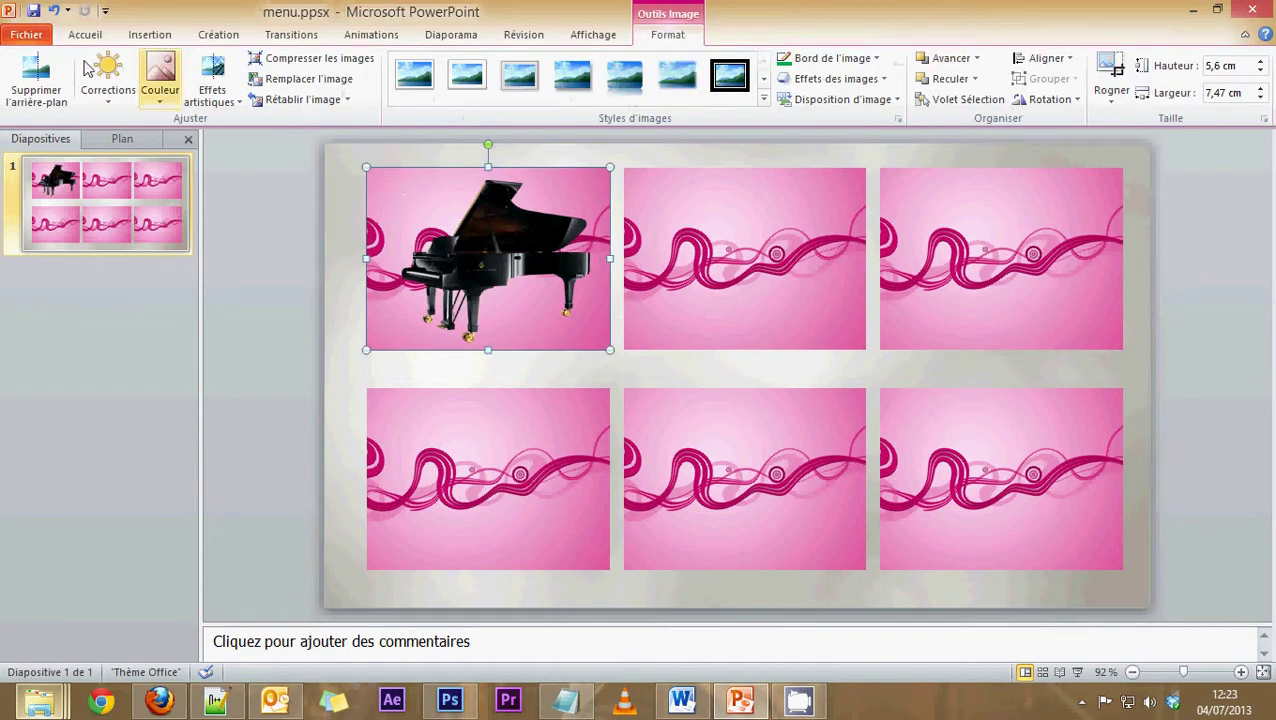
Step: Recolour the piano picture grey, trying and undoing a widening to 7,47 cm
{"action": "left_click", "coordinate": [155, 95]}
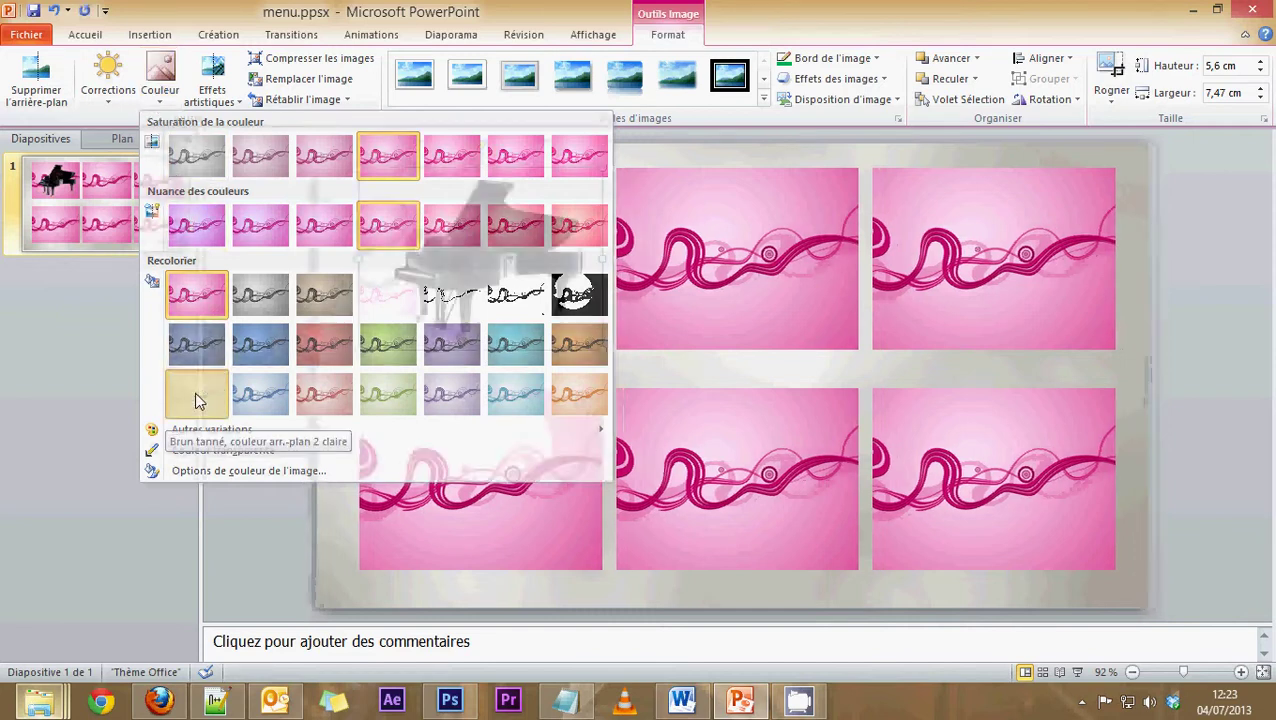
{"action": "key", "text": "Escape"}
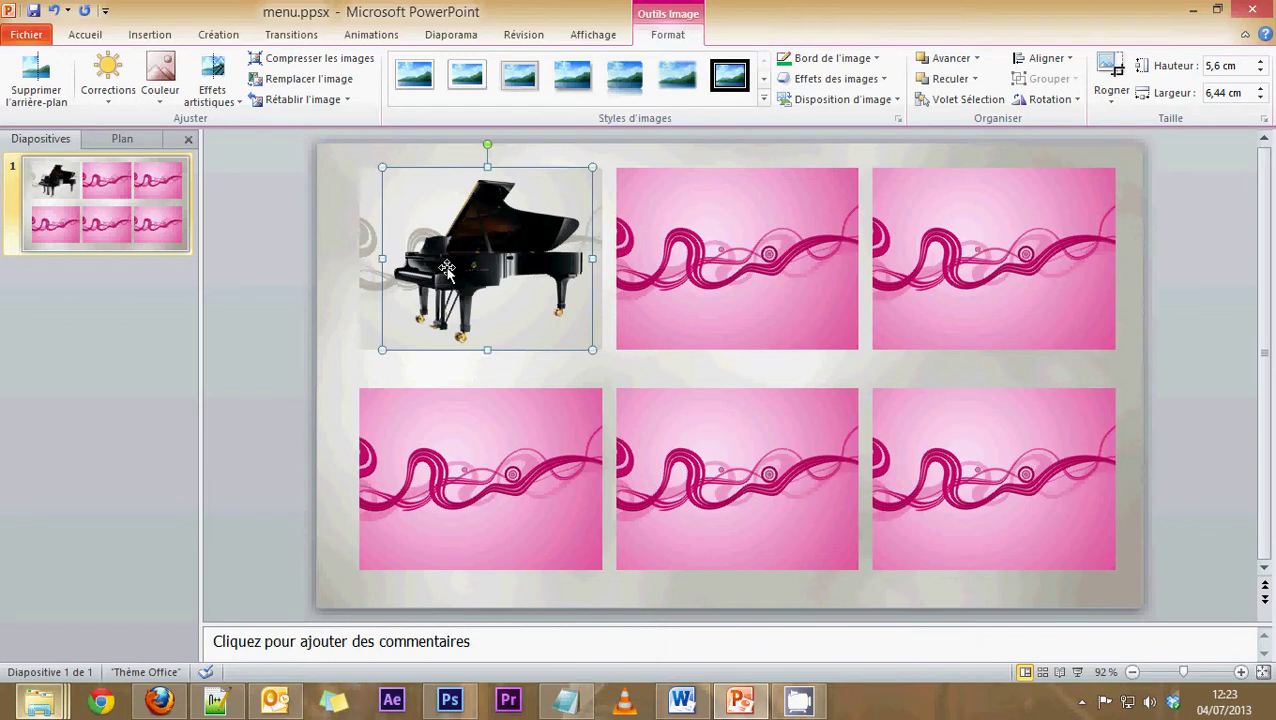
{"action": "left_click", "coordinate": [153, 104]}
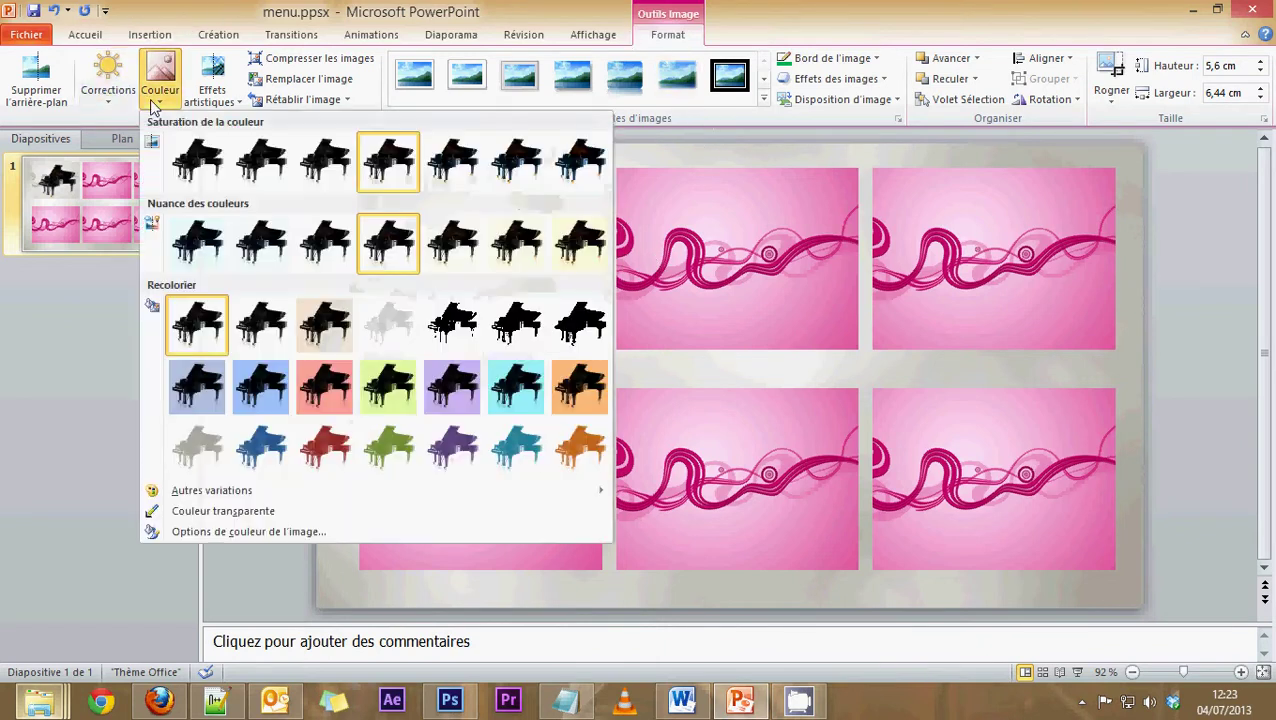
{"action": "left_click", "coordinate": [197, 450]}
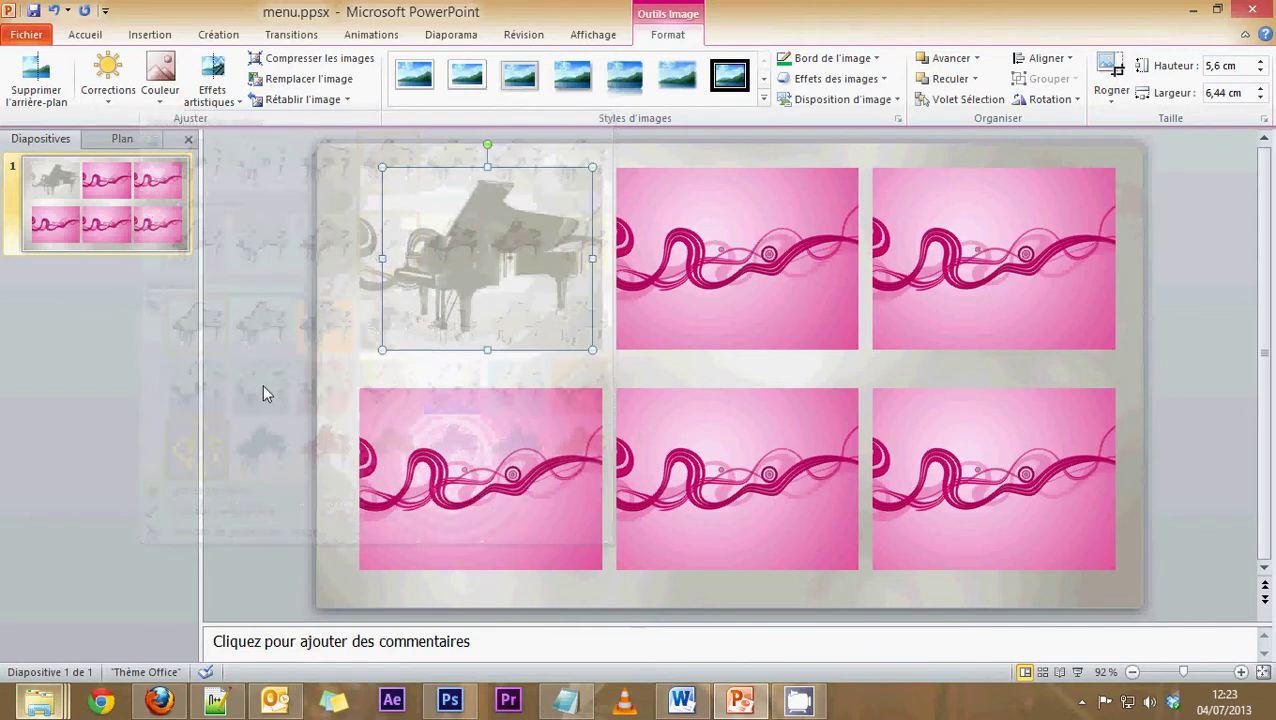
{"action": "left_click", "coordinate": [316, 355]}
{"action": "left_click", "coordinate": [459, 270]}
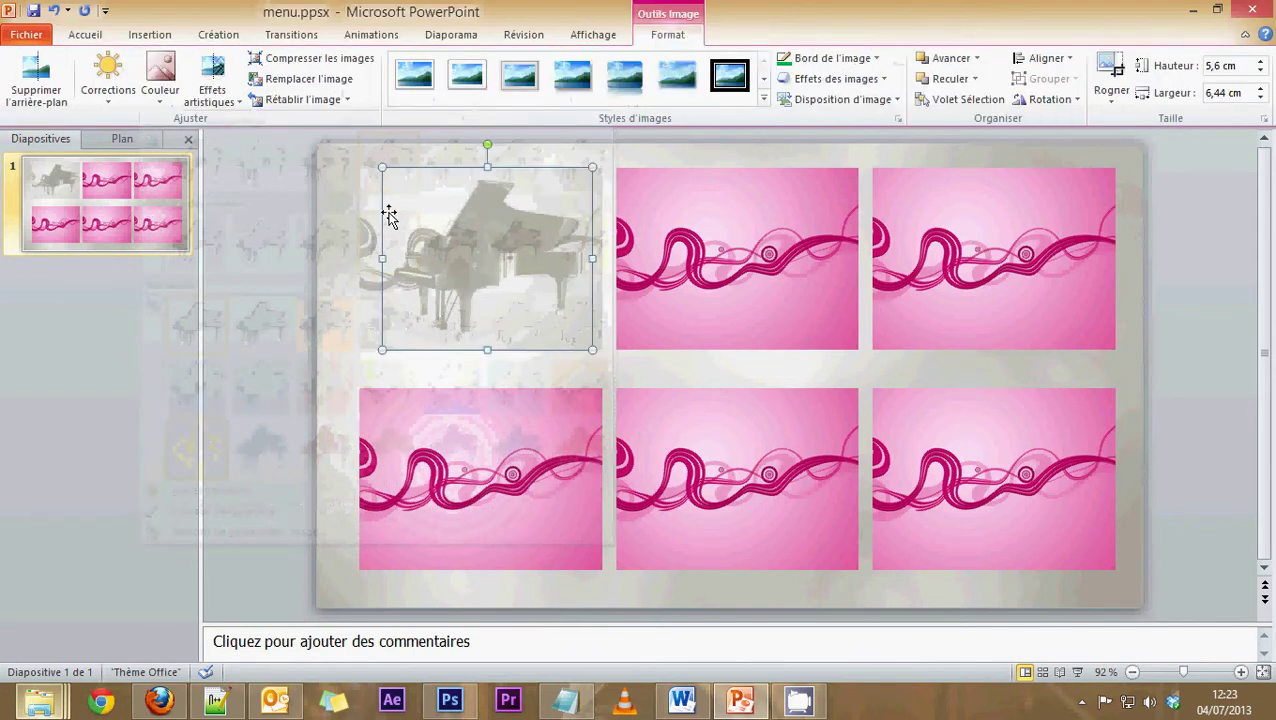
{"action": "left_click_drag", "start_coordinate": [390, 208], "coordinate": [365, 205]}
{"action": "key", "text": "ctrl+z"}
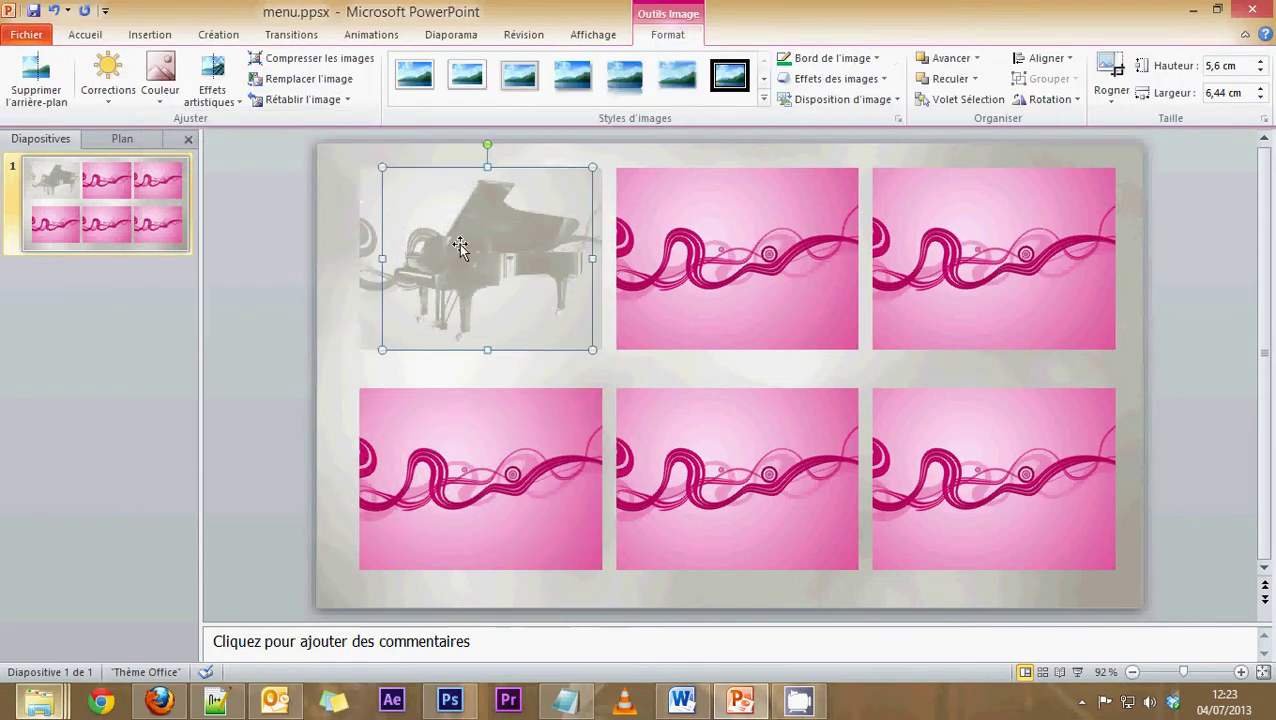
Step: Switch the piano's recolour to the washed-out pale grey preset, then select it with the picture behind
{"action": "left_click", "coordinate": [165, 92]}
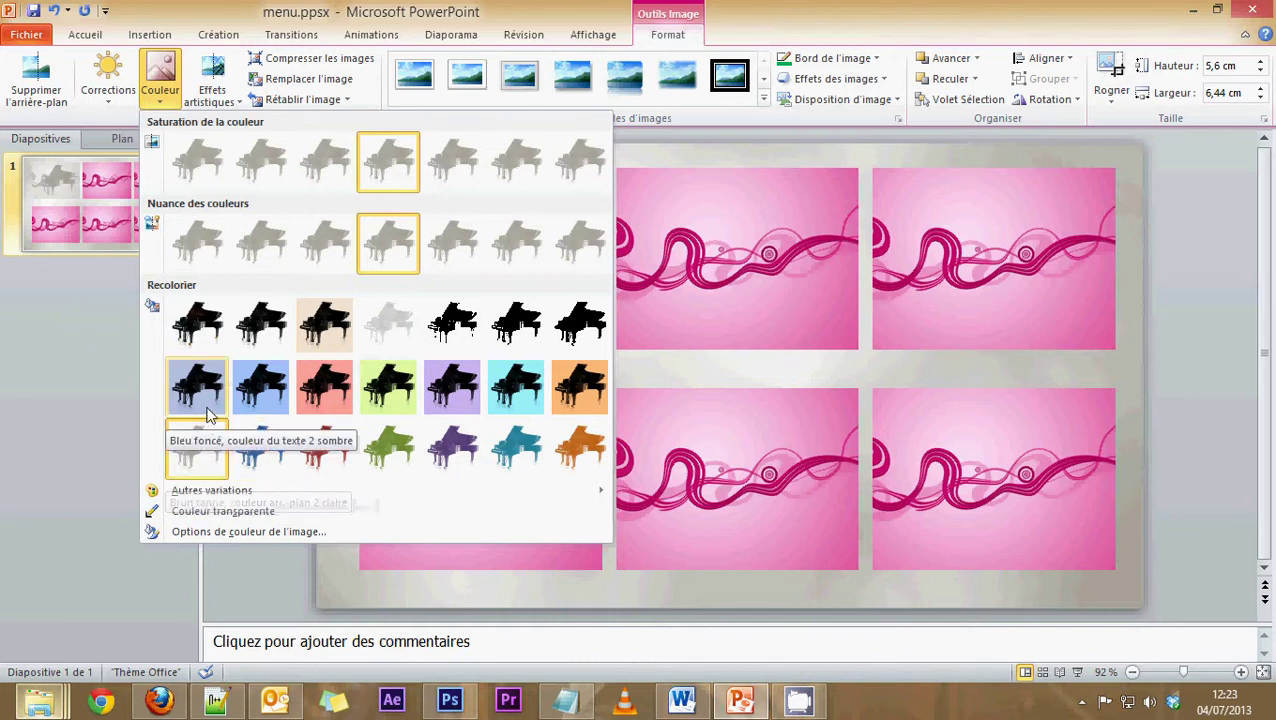
{"action": "left_click", "coordinate": [271, 341]}
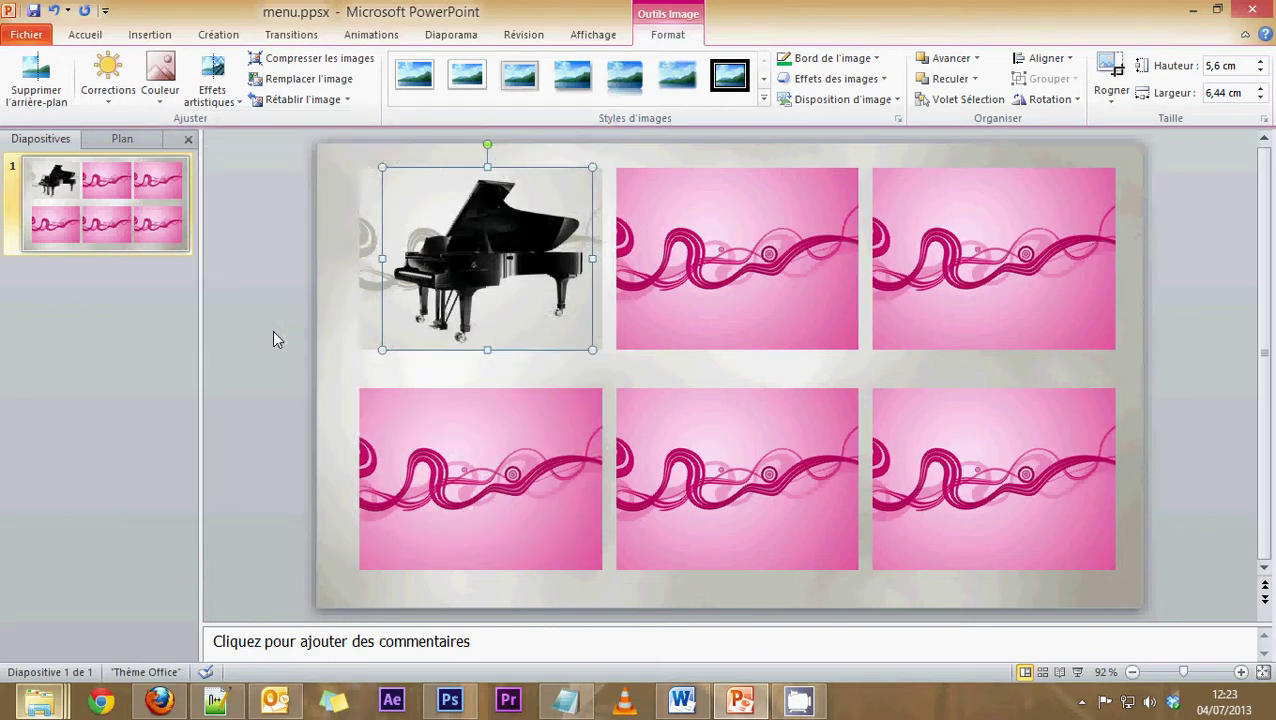
{"action": "left_click", "coordinate": [110, 85]}
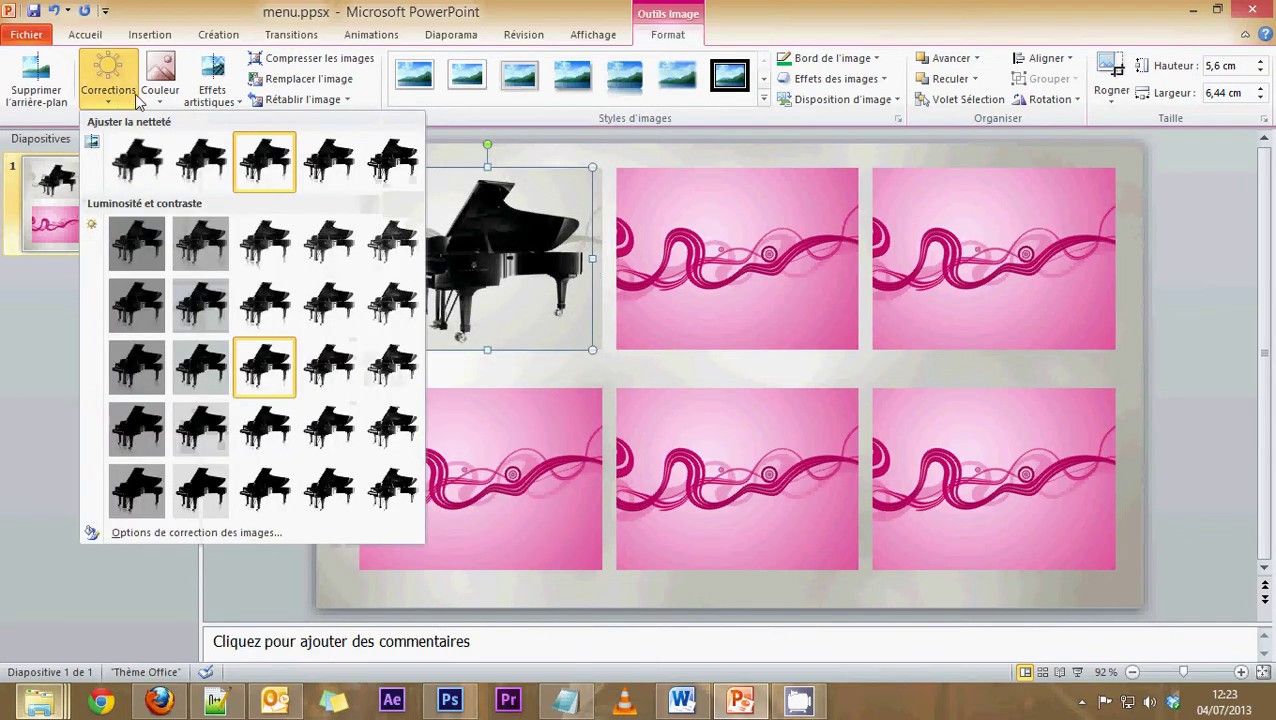
{"action": "left_click", "coordinate": [159, 88]}
{"action": "left_click", "coordinate": [180, 449]}
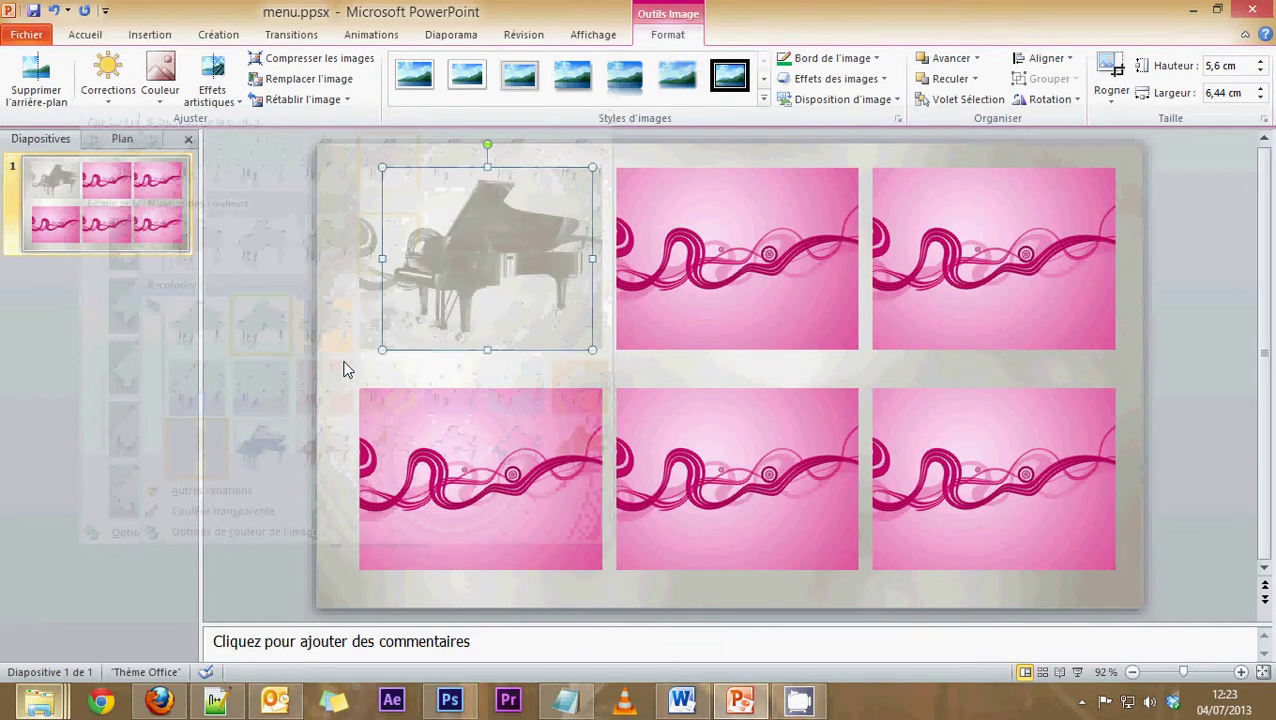
{"action": "left_click", "coordinate": [418, 346]}
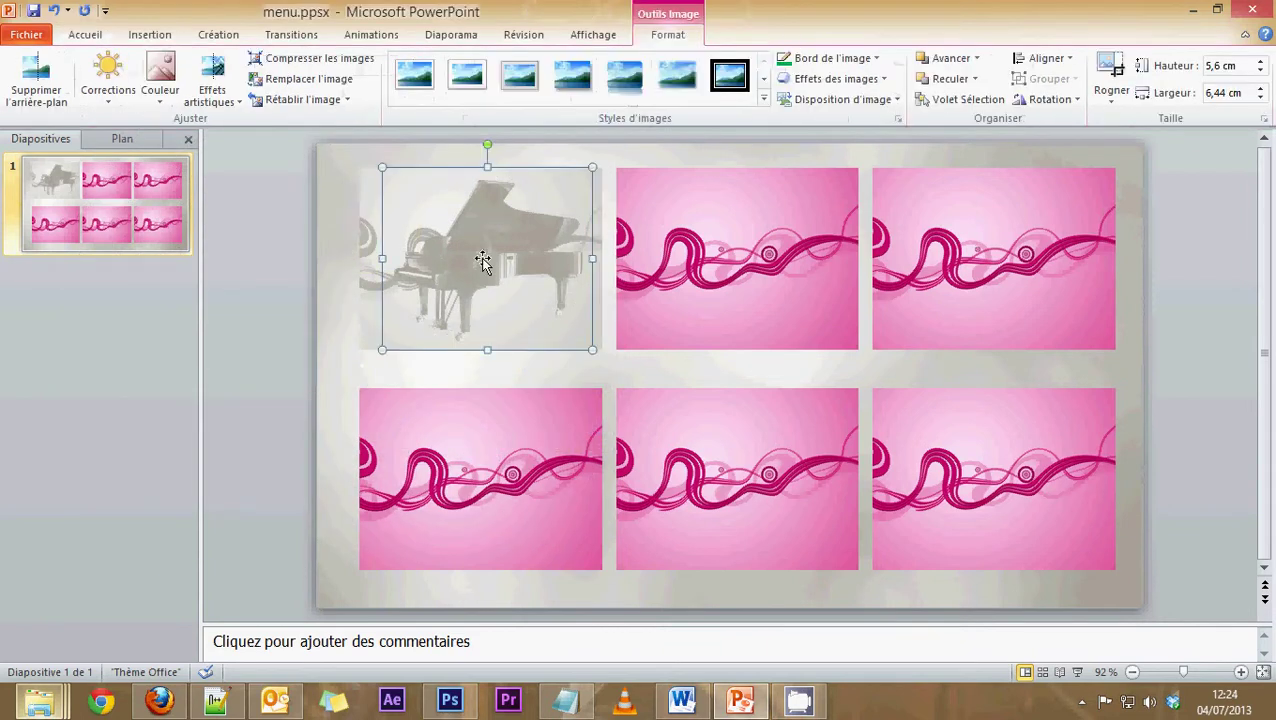
{"action": "left_click", "coordinate": [360, 310], "text": "shift"}
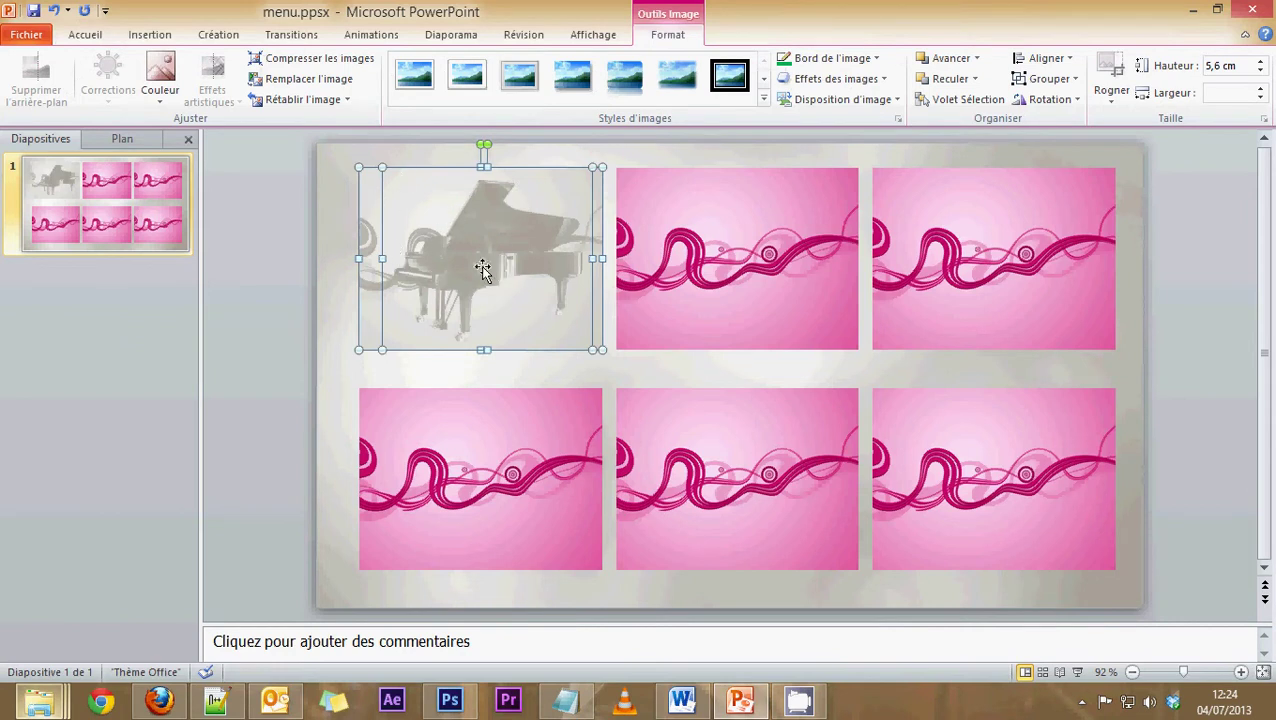
Step: Undo the grey piano's crop so it fills the top-left cell at 5,6 × 7,47 cm
{"action": "left_click", "coordinate": [548, 383]}
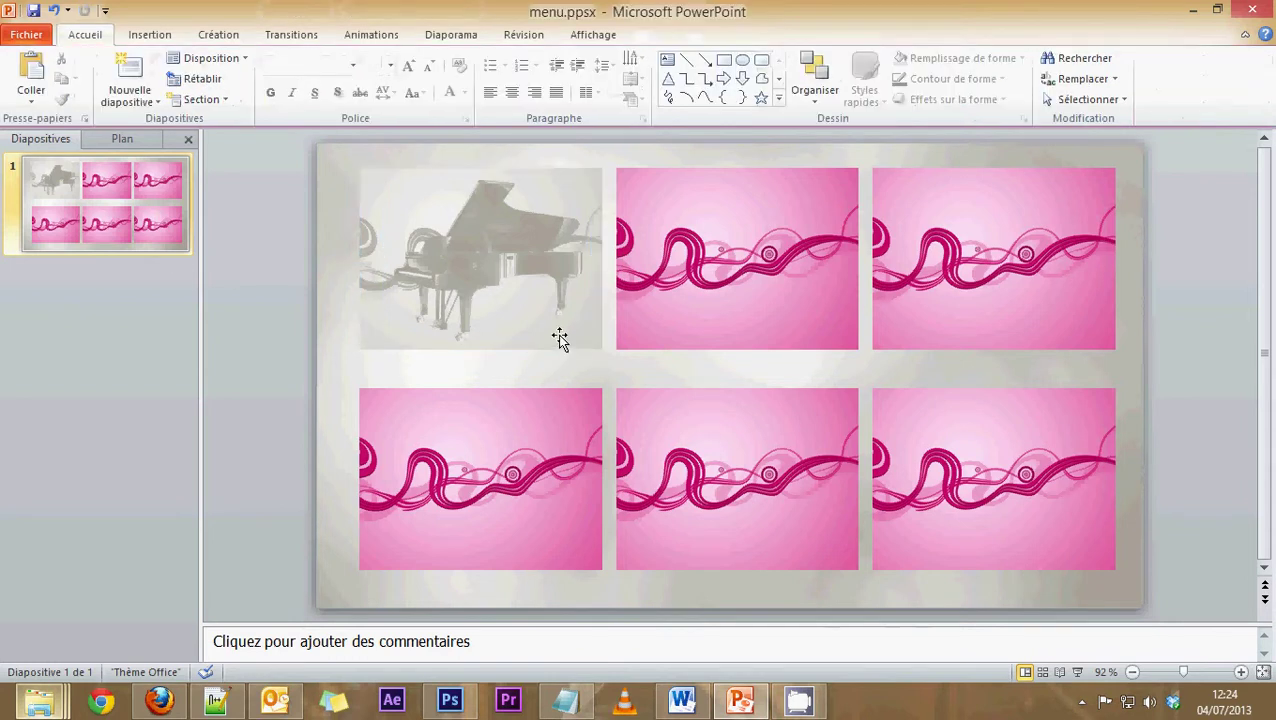
{"action": "left_click", "coordinate": [556, 336]}
{"action": "key", "text": "ctrl+z"}
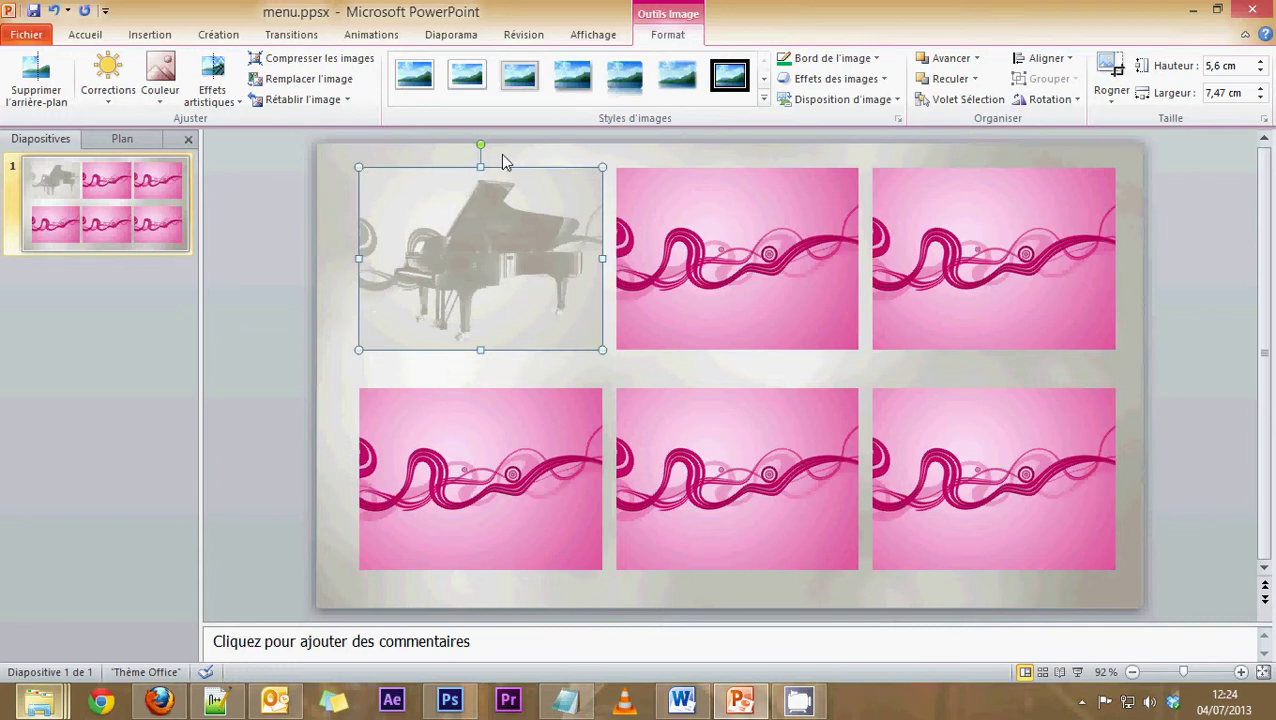
{"action": "key", "text": "ctrl+y"}
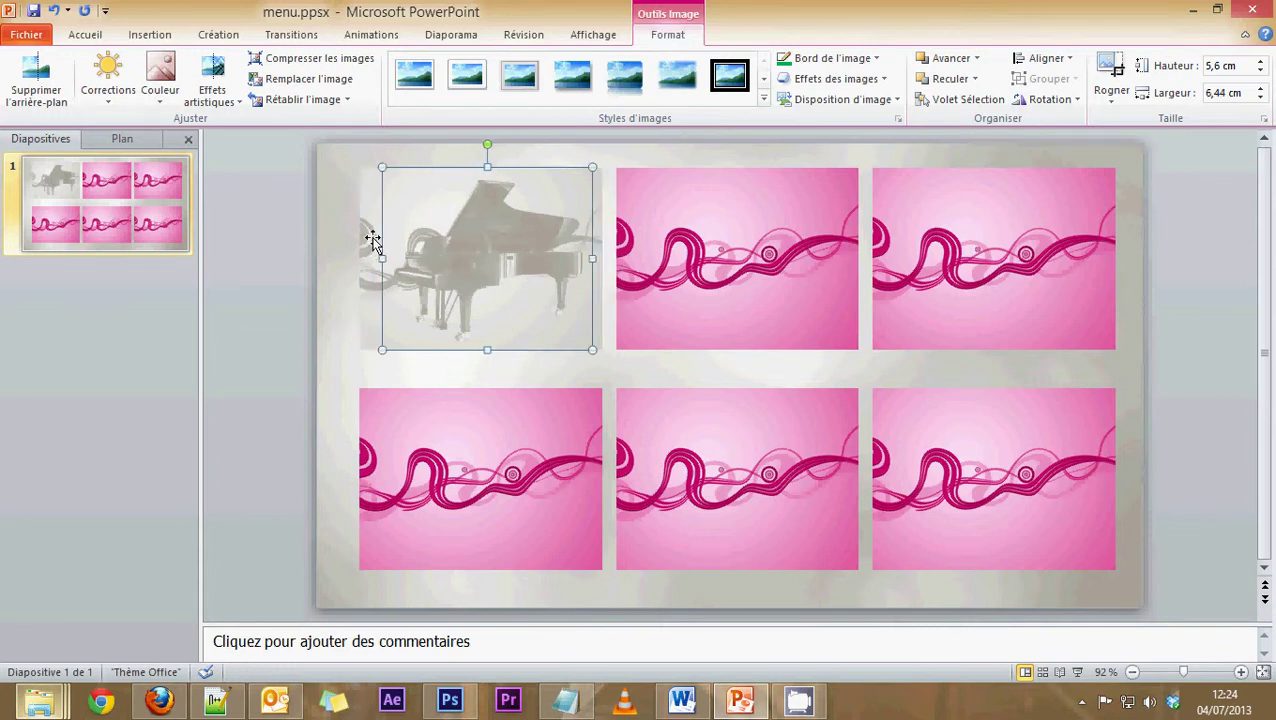
{"action": "key", "text": "ctrl+z"}
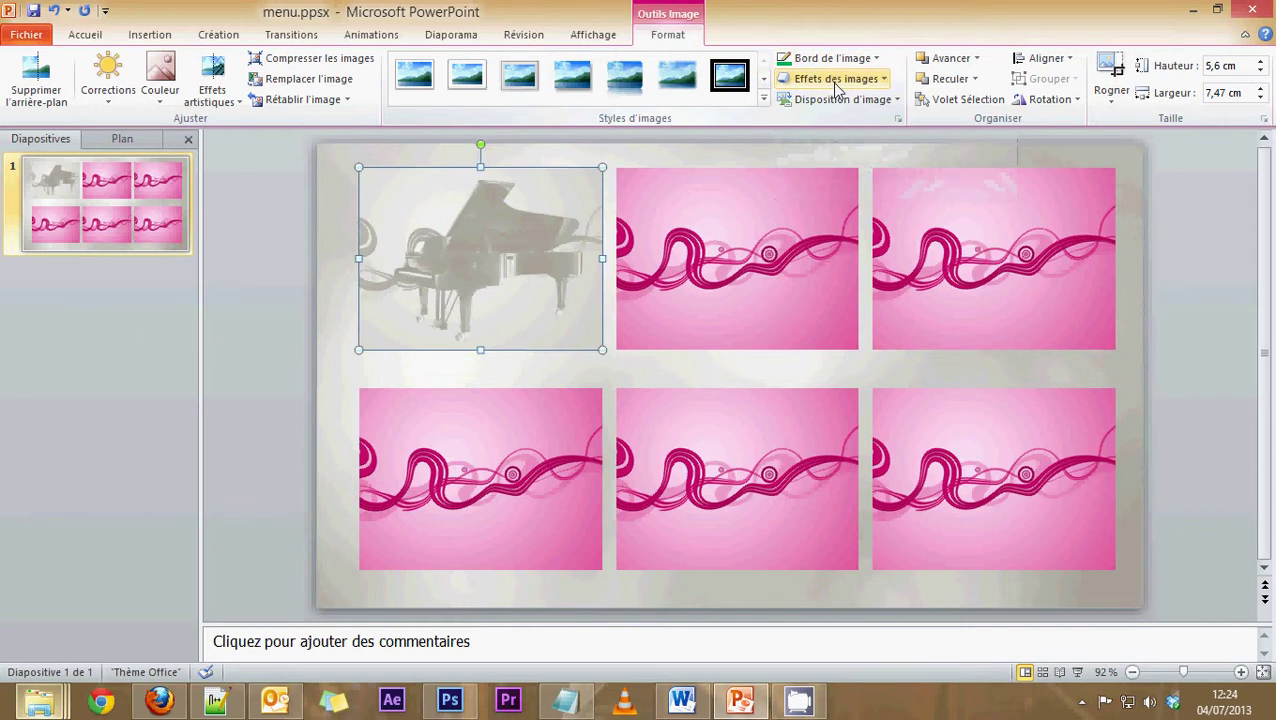
Step: Crop the piano picture to a rounded-rectangle shape with Rogner à la forme, trying several variants
{"action": "left_click", "coordinate": [1107, 95]}
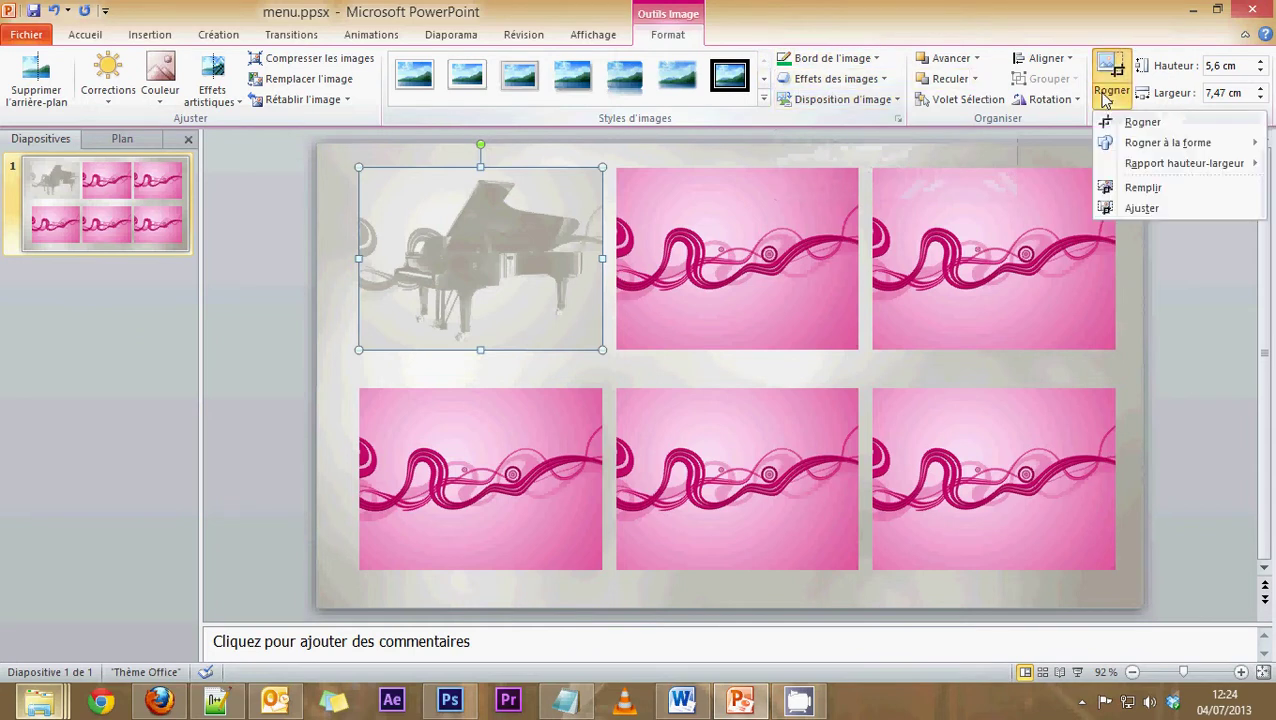
{"action": "mouse_move", "coordinate": [1110, 147]}
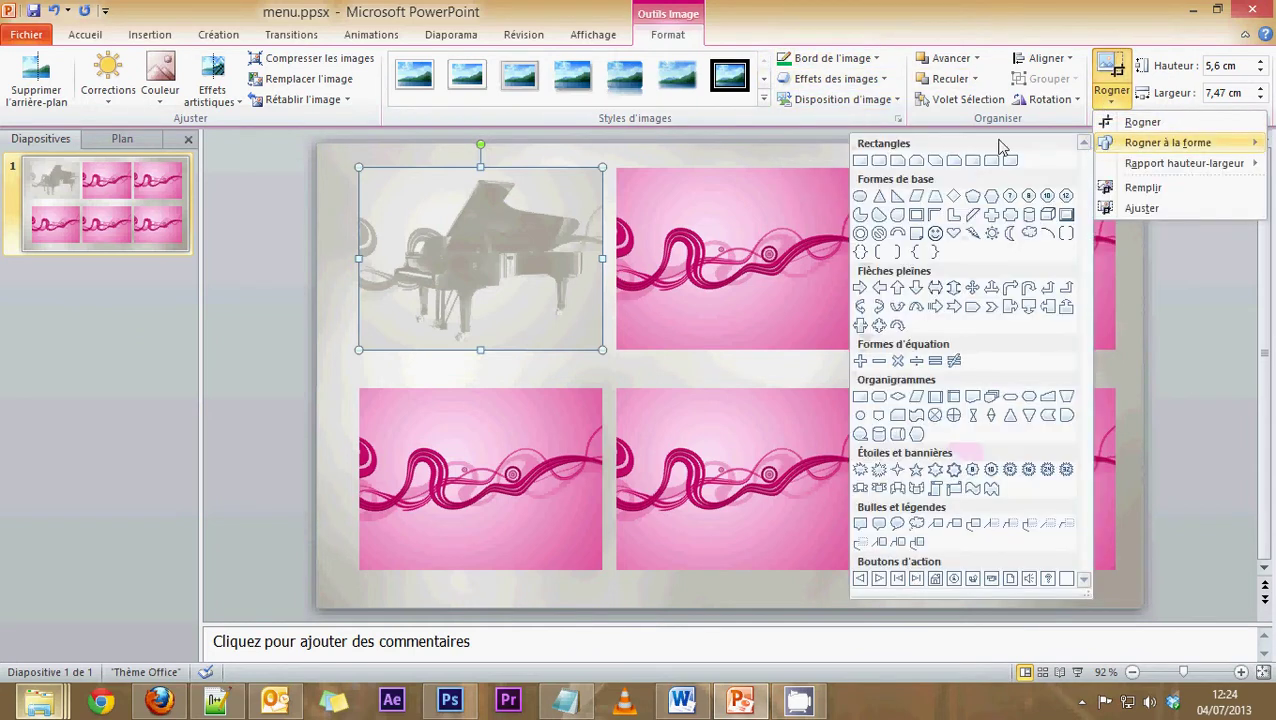
{"action": "left_click", "coordinate": [877, 161]}
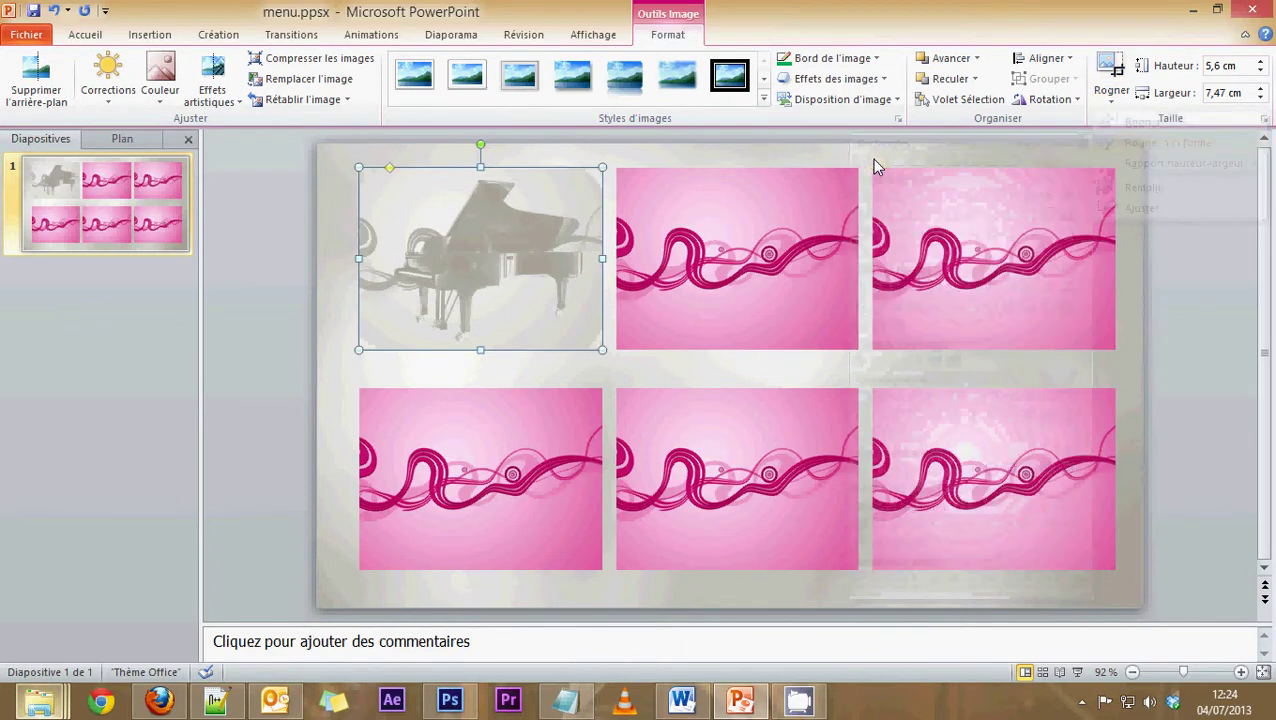
{"action": "left_click", "coordinate": [1110, 85]}
{"action": "mouse_move", "coordinate": [1105, 143]}
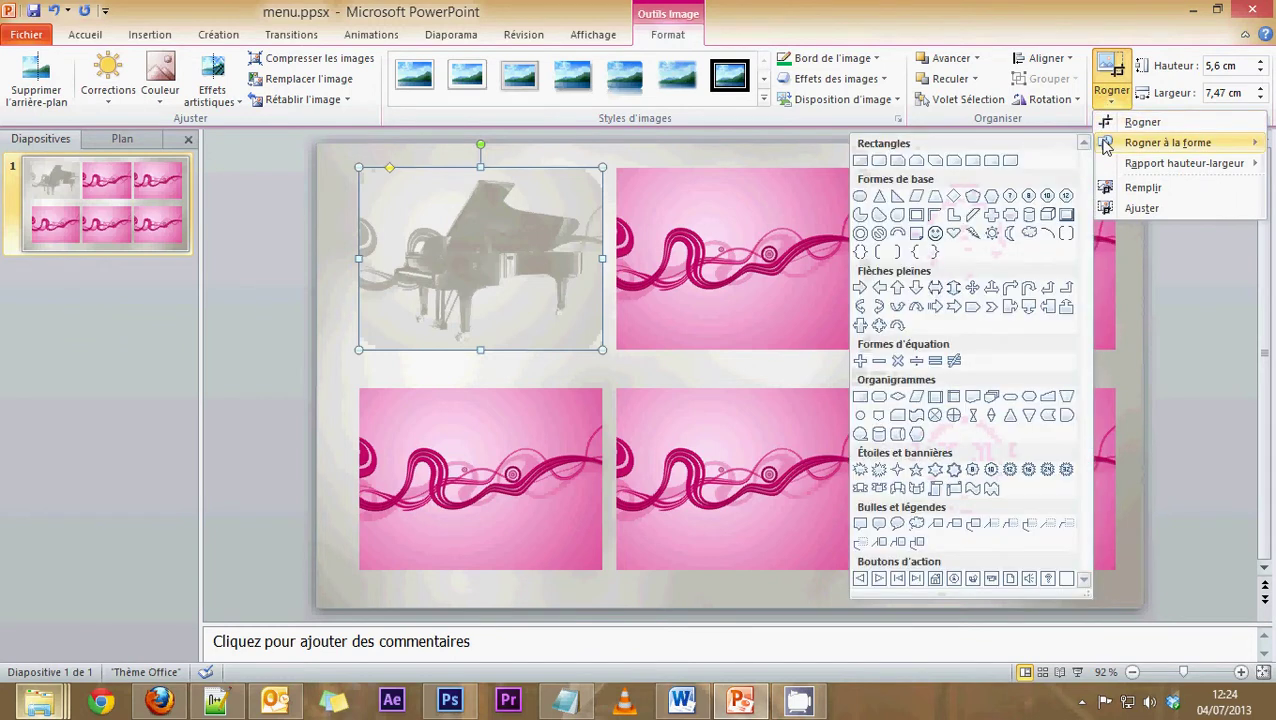
{"action": "left_click", "coordinate": [893, 162]}
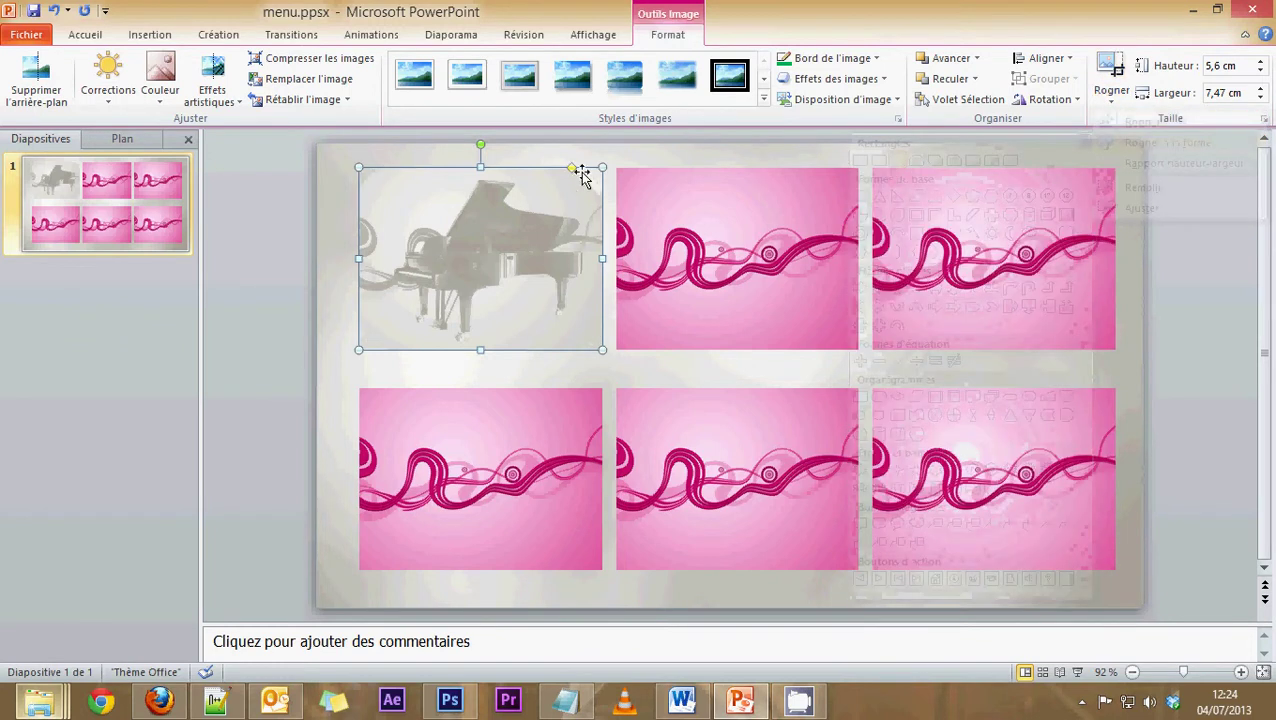
{"action": "left_click", "coordinate": [1110, 85]}
{"action": "mouse_move", "coordinate": [1145, 148]}
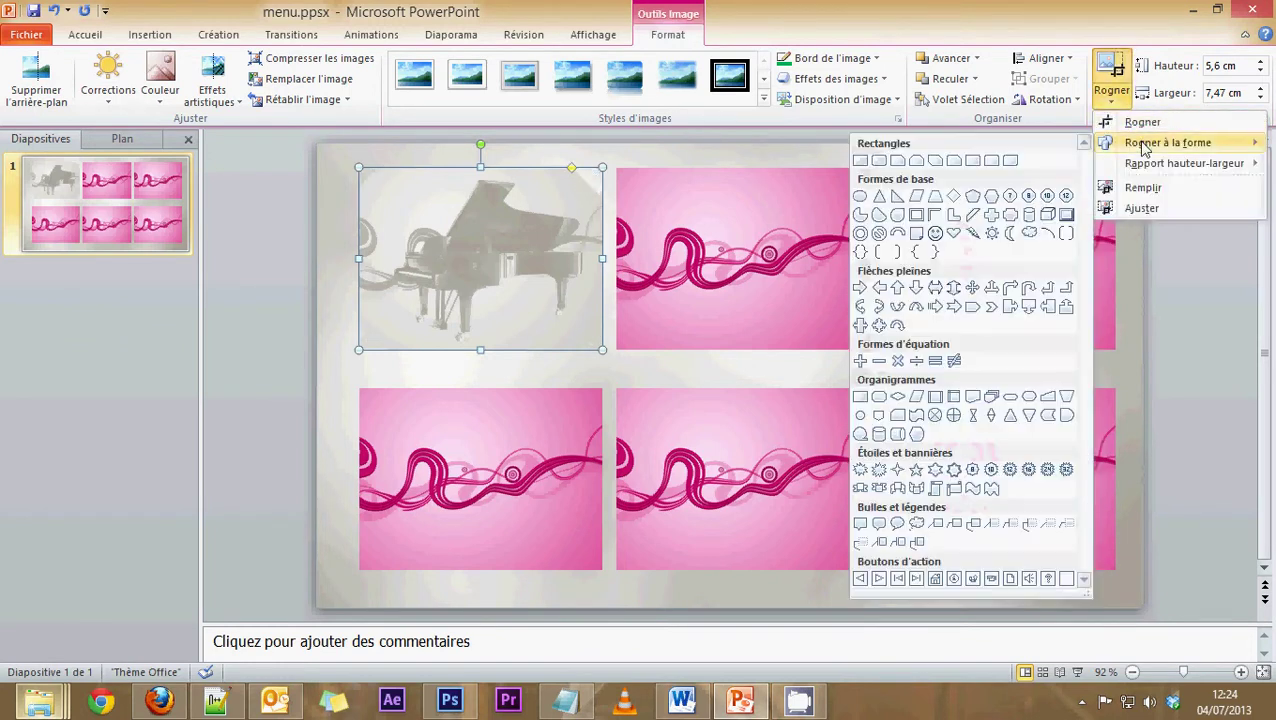
{"action": "left_click", "coordinate": [1010, 161]}
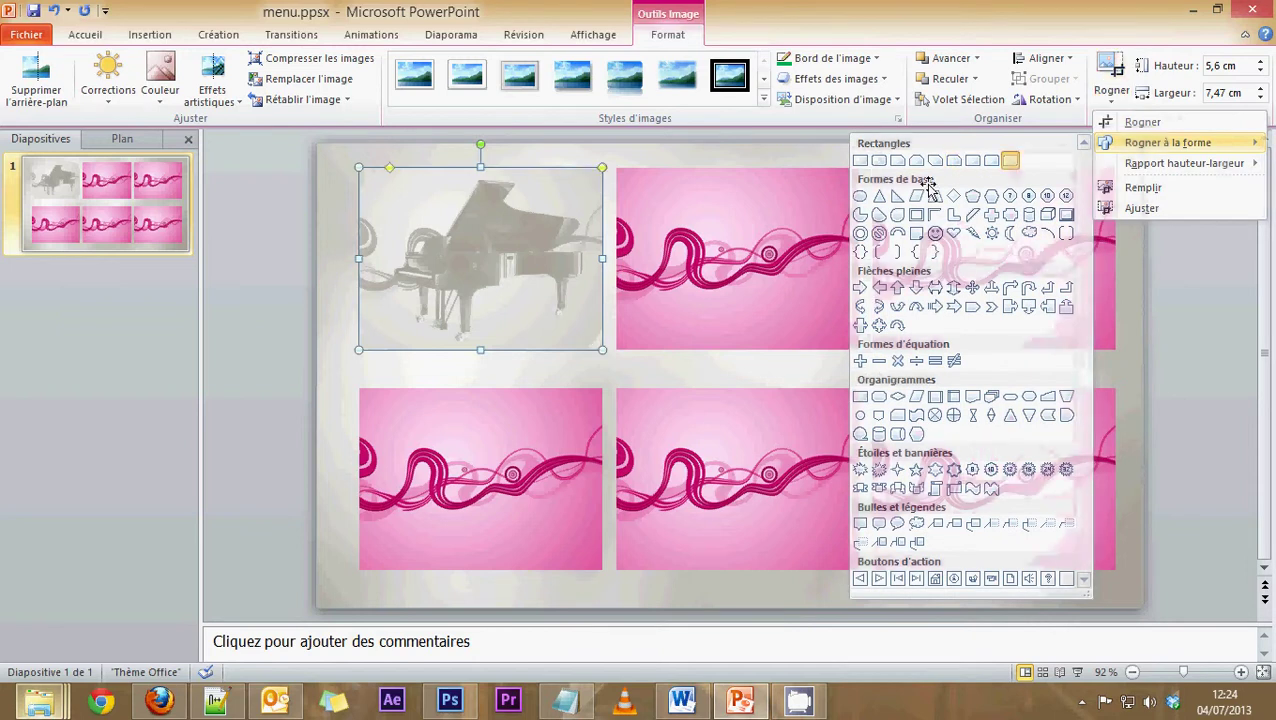
Step: Adjust the piano's corner rounding with the yellow handle until the curves look right
{"action": "left_click", "coordinate": [636, 160]}
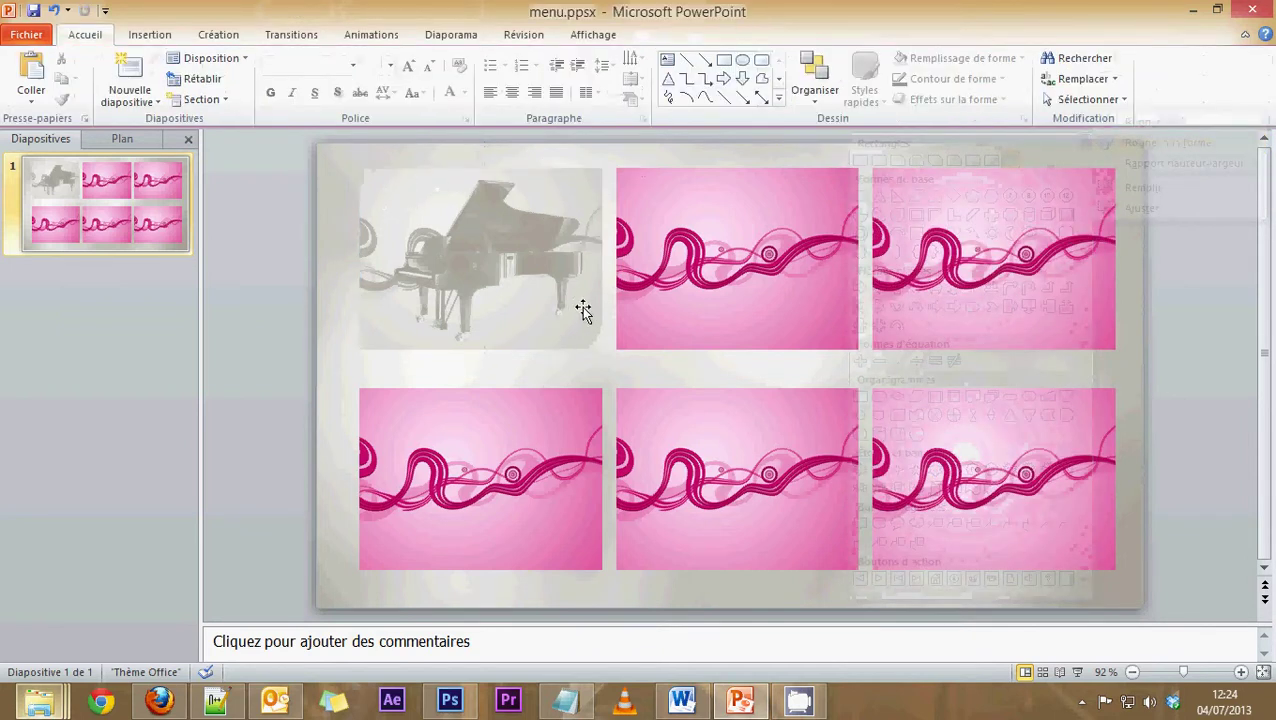
{"action": "left_click", "coordinate": [379, 178]}
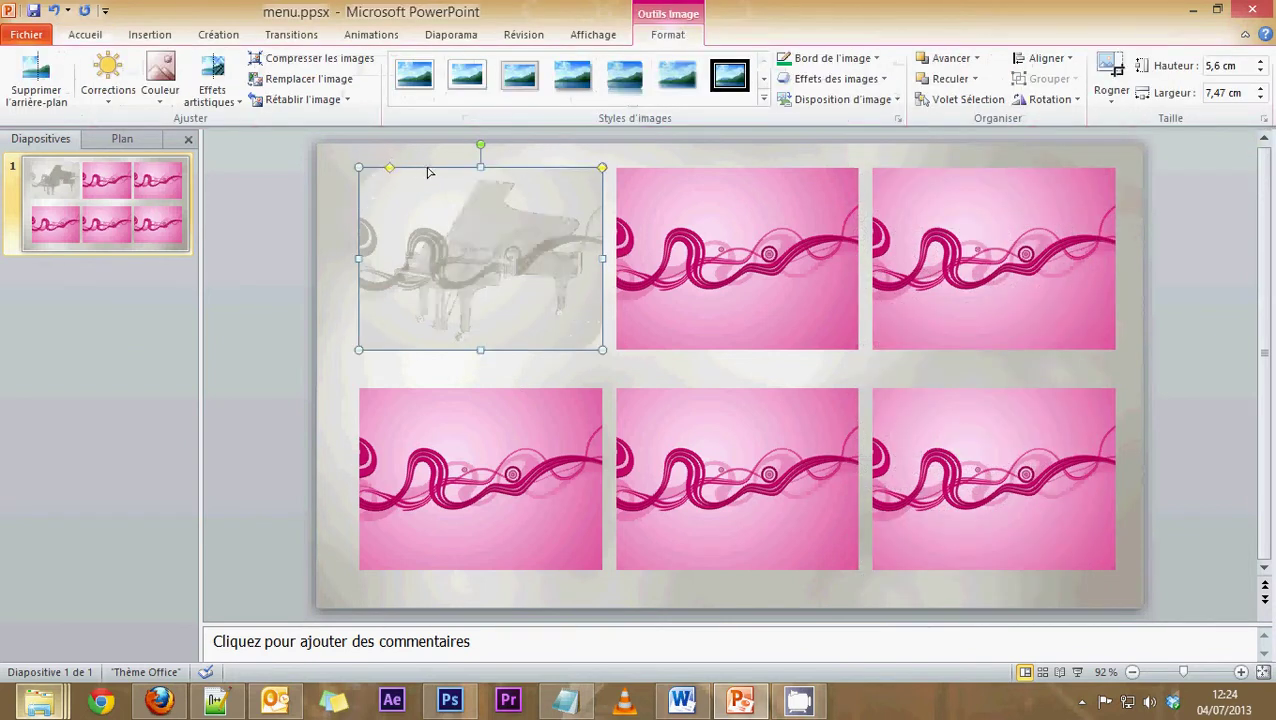
{"action": "mouse_move", "coordinate": [427, 173]}
{"action": "left_mouse_down"}
{"action": "mouse_move", "coordinate": [452, 174]}
{"action": "mouse_move", "coordinate": [382, 168]}
{"action": "left_mouse_up"}
{"action": "left_click", "coordinate": [383, 160]}
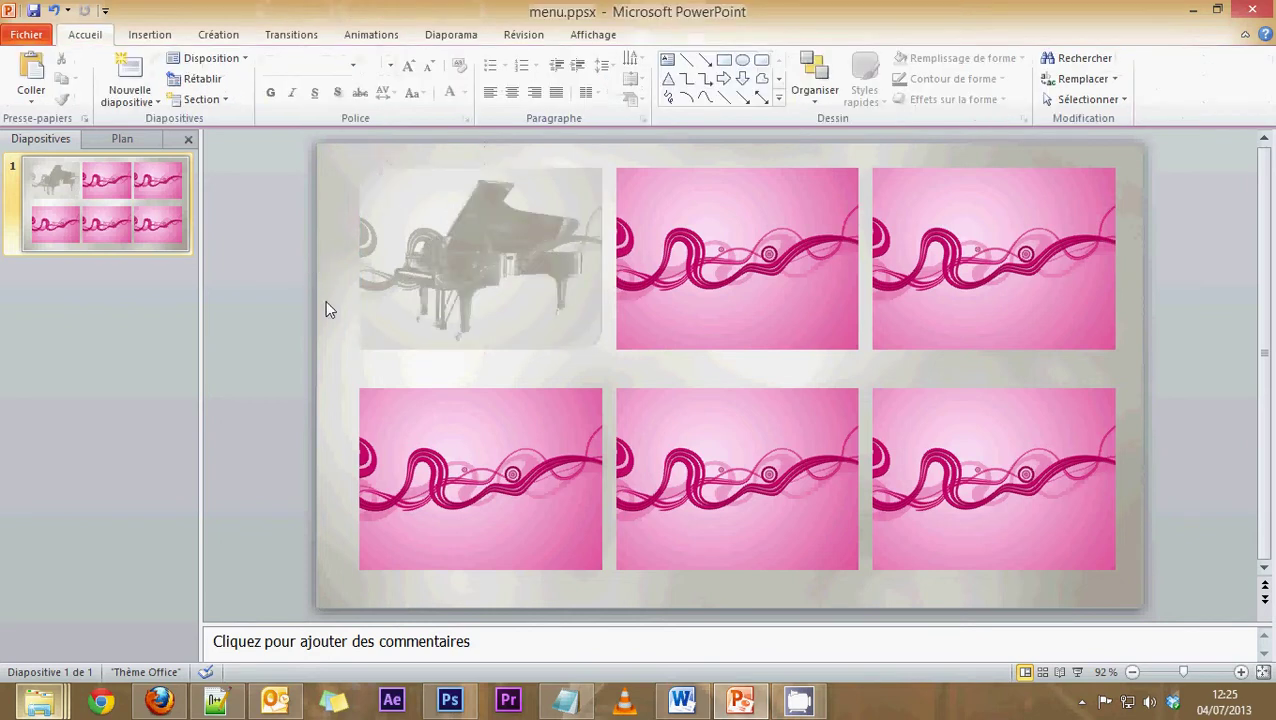
{"action": "left_click", "coordinate": [415, 218]}
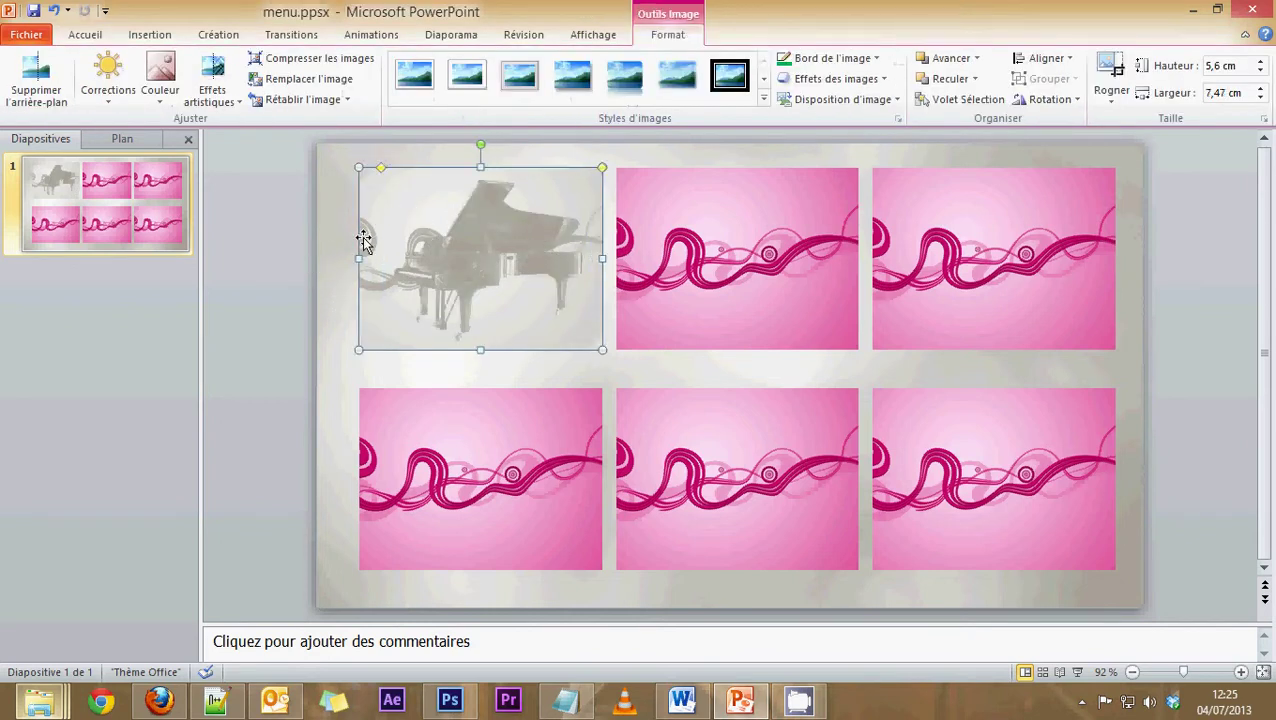
{"action": "left_click_drag", "start_coordinate": [383, 171], "coordinate": [394, 168]}
{"action": "left_click", "coordinate": [343, 170]}
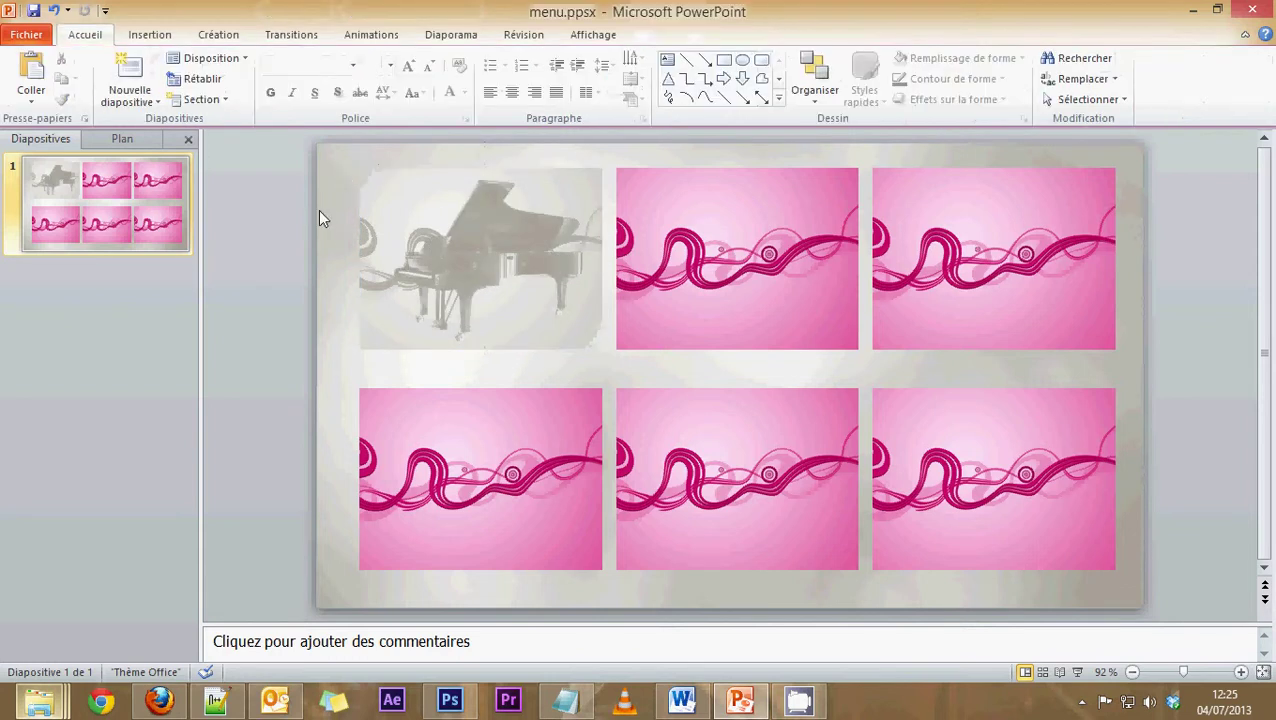
{"action": "left_click", "coordinate": [443, 252]}
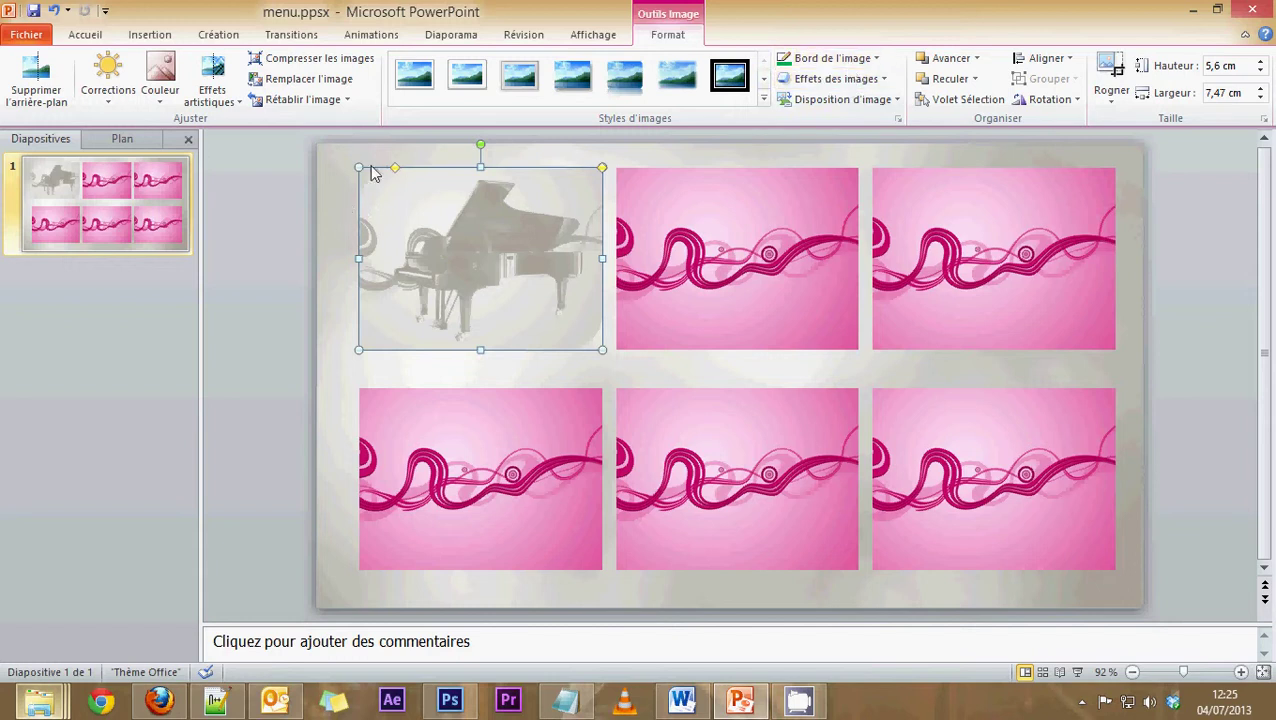
{"action": "left_click", "coordinate": [798, 58]}
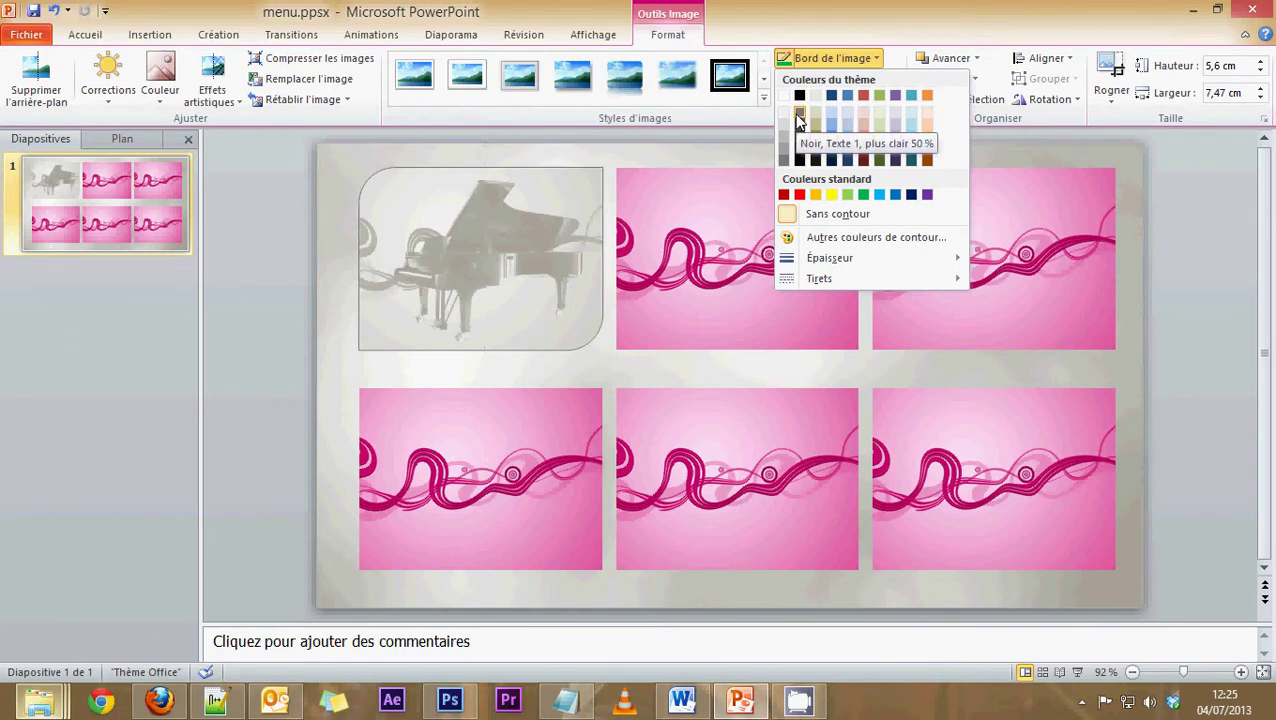
{"action": "left_click", "coordinate": [799, 121]}
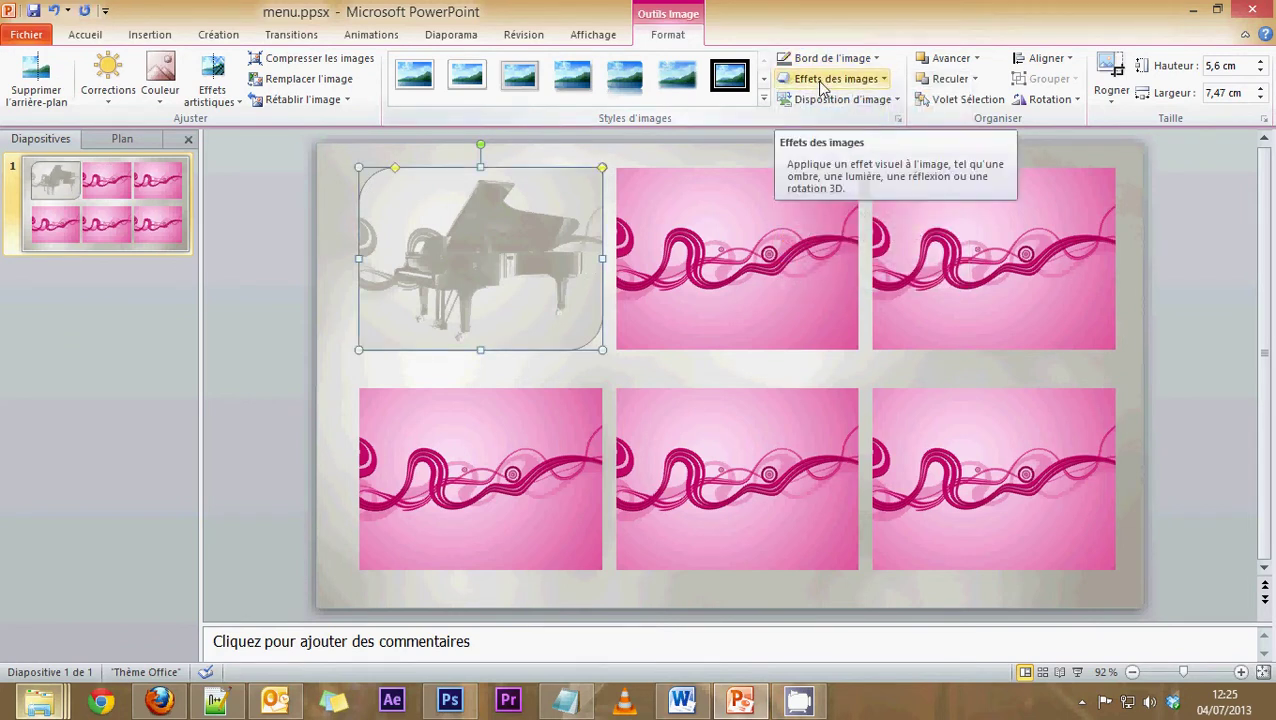
{"action": "left_click", "coordinate": [821, 84]}
{"action": "mouse_move", "coordinate": [818, 160]}
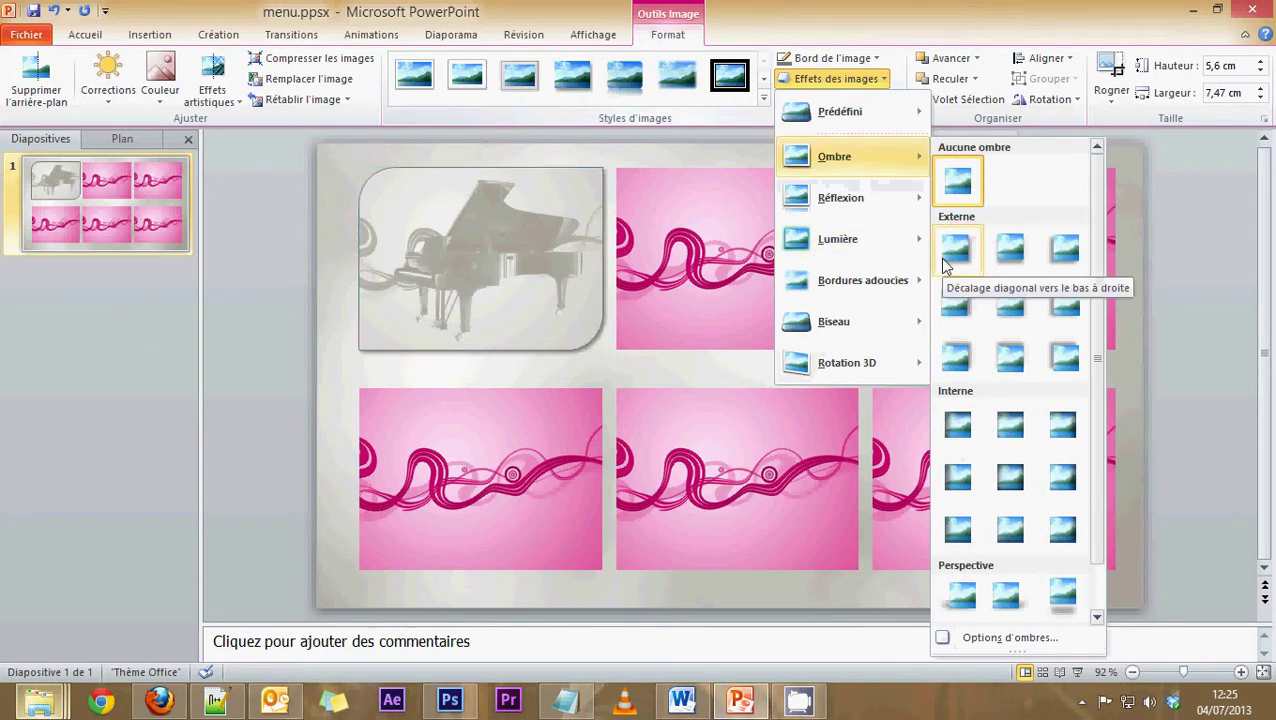
{"action": "left_click", "coordinate": [945, 258]}
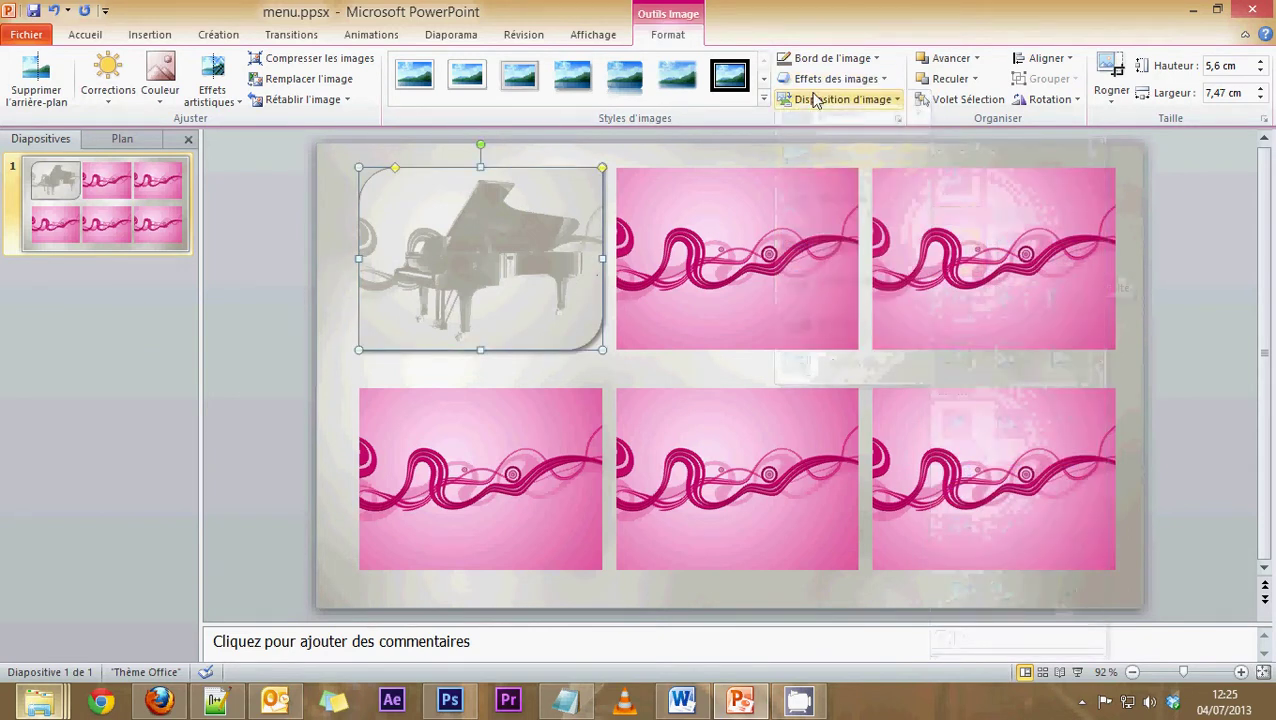
{"action": "left_click", "coordinate": [826, 80]}
{"action": "mouse_move", "coordinate": [830, 160]}
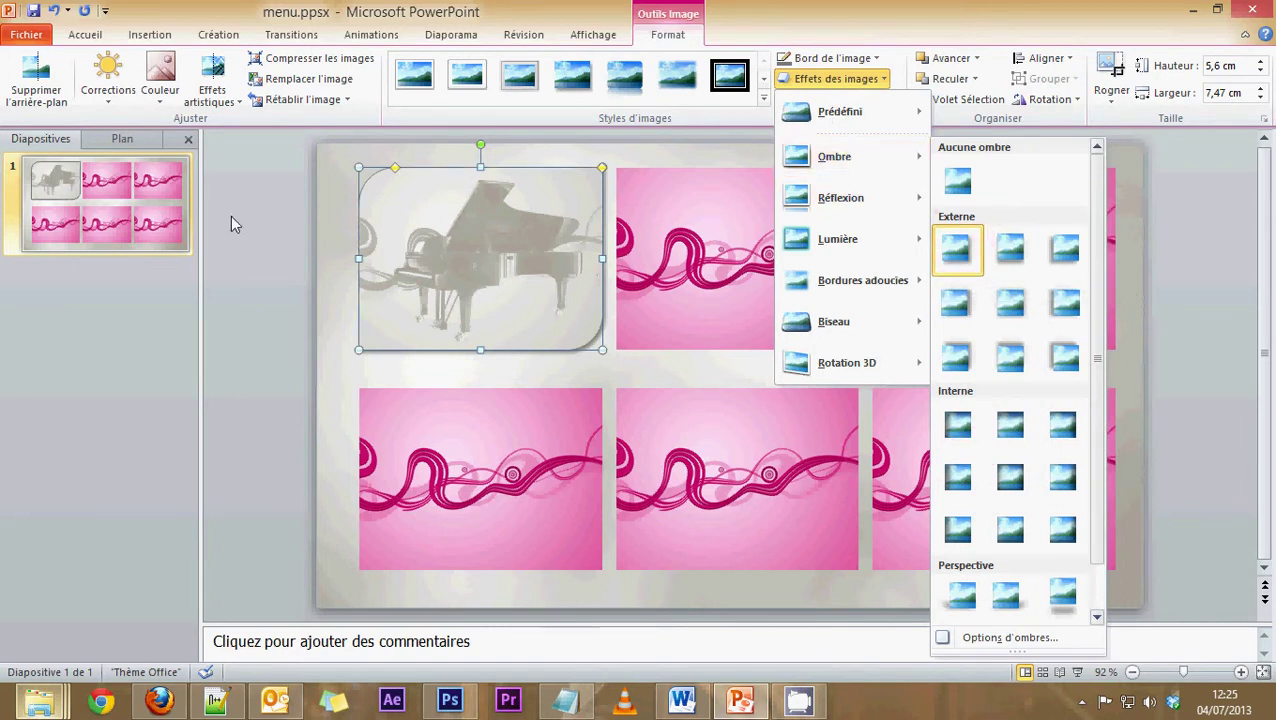
{"action": "left_click", "coordinate": [290, 212]}
{"action": "left_click", "coordinate": [330, 355]}
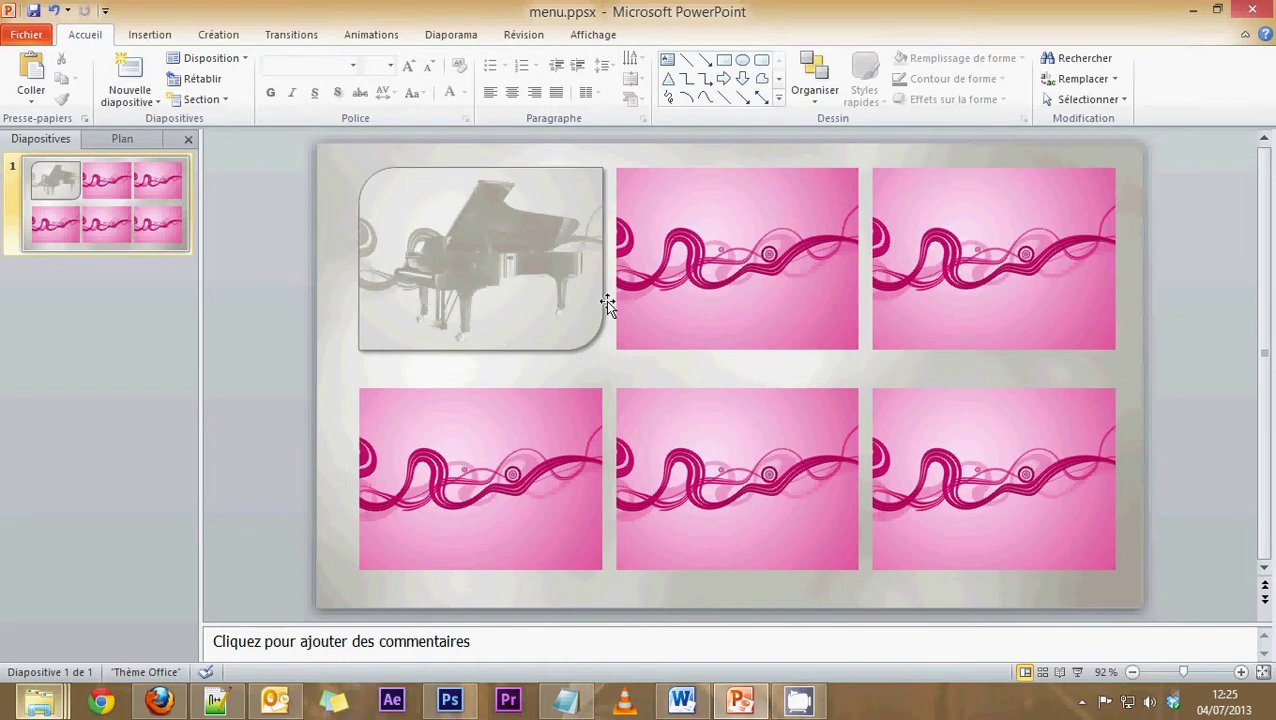
{"action": "left_click", "coordinate": [655, 280]}
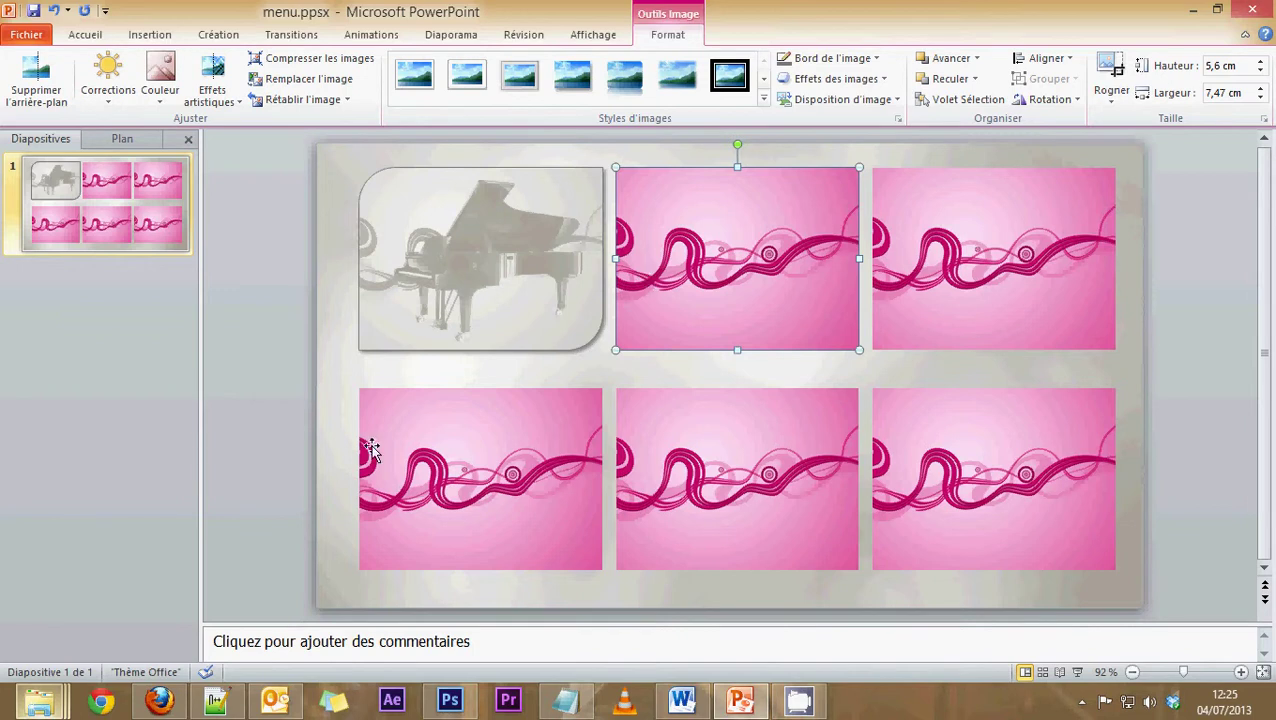
Step: In the images folder, select Piano-forte_Carl_Strobel.JPG and bring it into the slide
{"action": "mouse_move", "coordinate": [45, 708]}
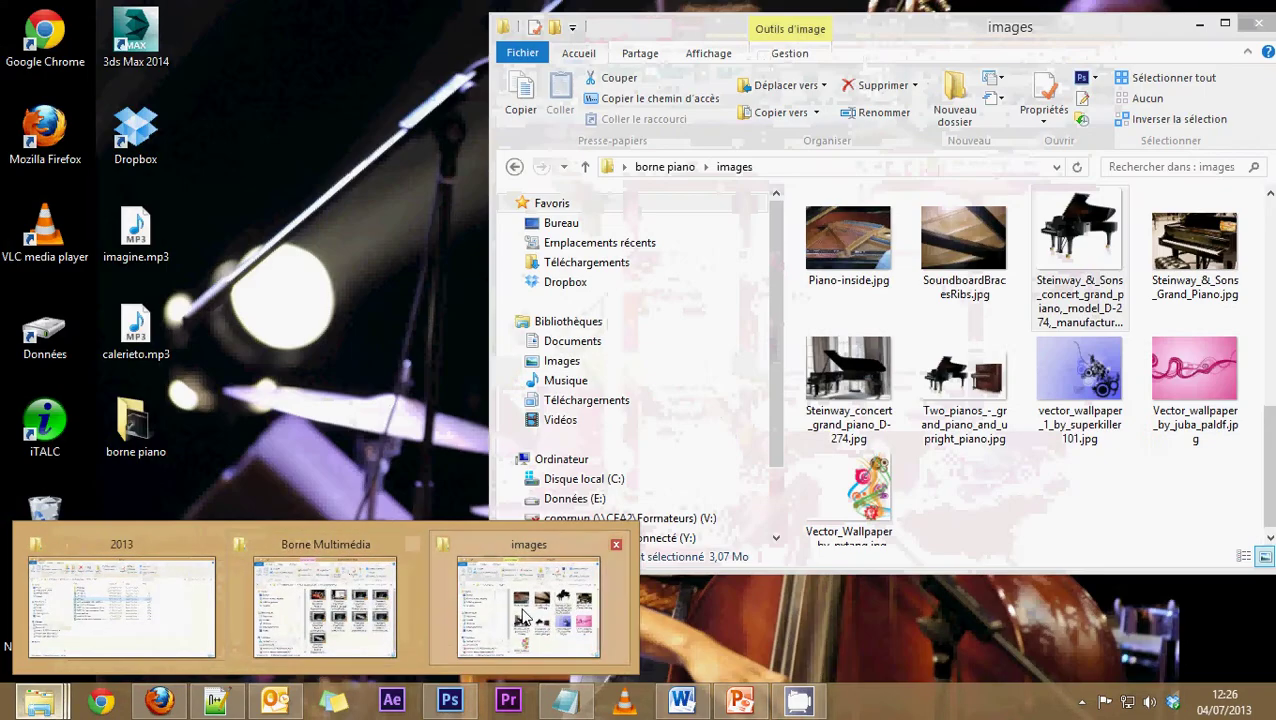
{"action": "left_click", "coordinate": [515, 600]}
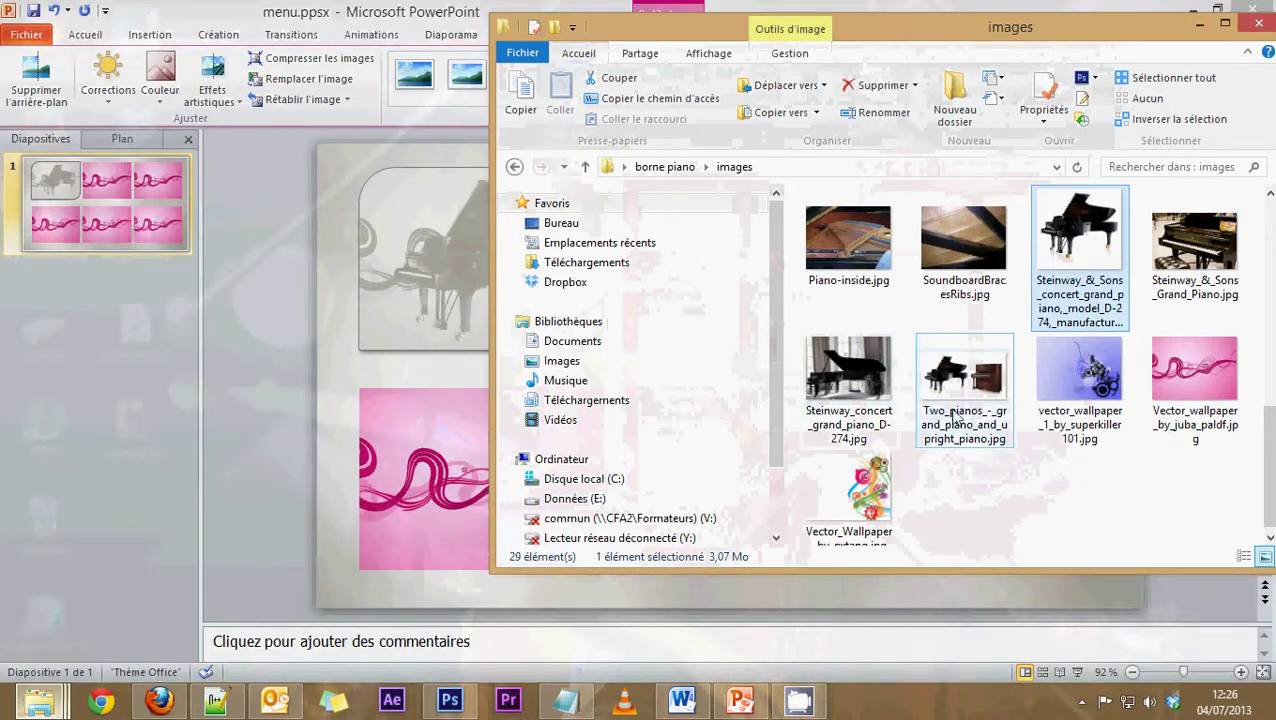
{"action": "left_click", "coordinate": [1120, 484]}
{"action": "scroll", "coordinate": [1124, 487], "scroll_direction": "up", "scroll_amount": 2}
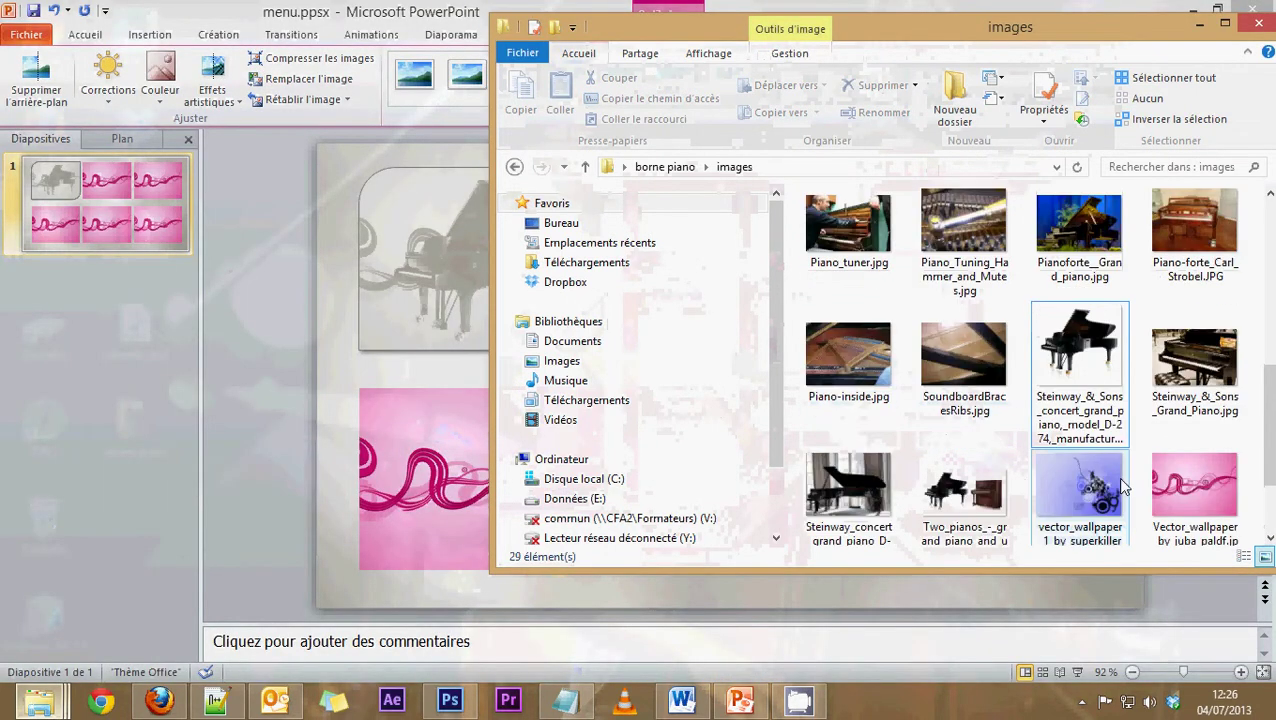
{"action": "scroll", "coordinate": [1124, 487], "scroll_direction": "up", "scroll_amount": 2}
{"action": "scroll", "coordinate": [1124, 487], "scroll_direction": "up", "scroll_amount": 2}
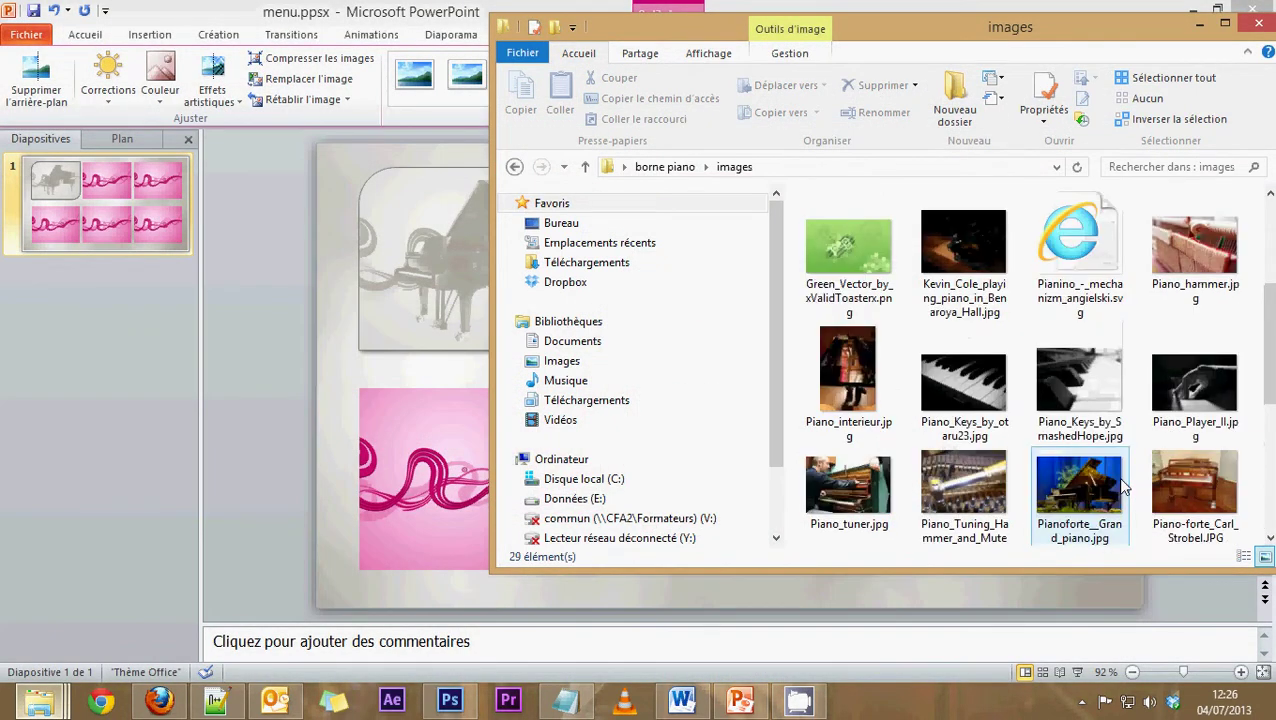
{"action": "scroll", "coordinate": [1116, 477], "scroll_direction": "down", "scroll_amount": 3}
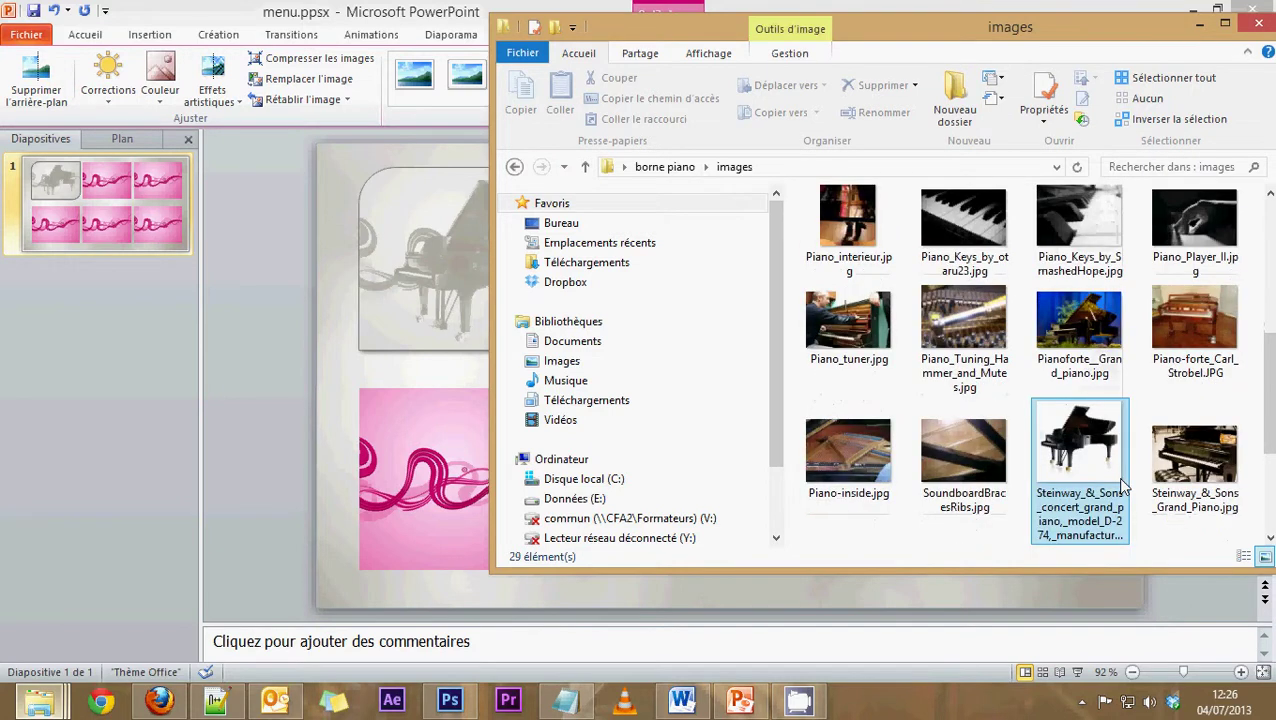
{"action": "left_click", "coordinate": [1200, 322]}
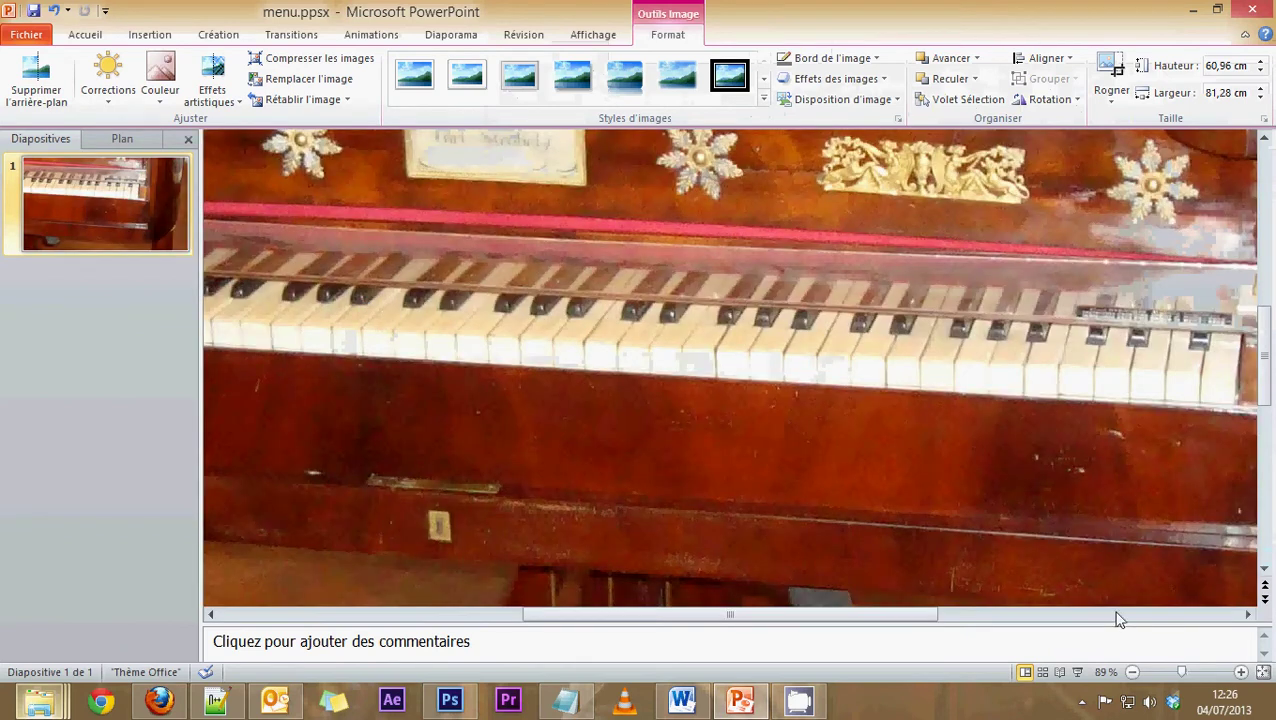
Step: Zoom out and drag the oversized Piano-forte photo onto the slide
{"action": "left_click", "coordinate": [1132, 672]}
{"action": "left_click", "coordinate": [1132, 672]}
{"action": "left_click", "coordinate": [1132, 672]}
{"action": "left_click", "coordinate": [1132, 672]}
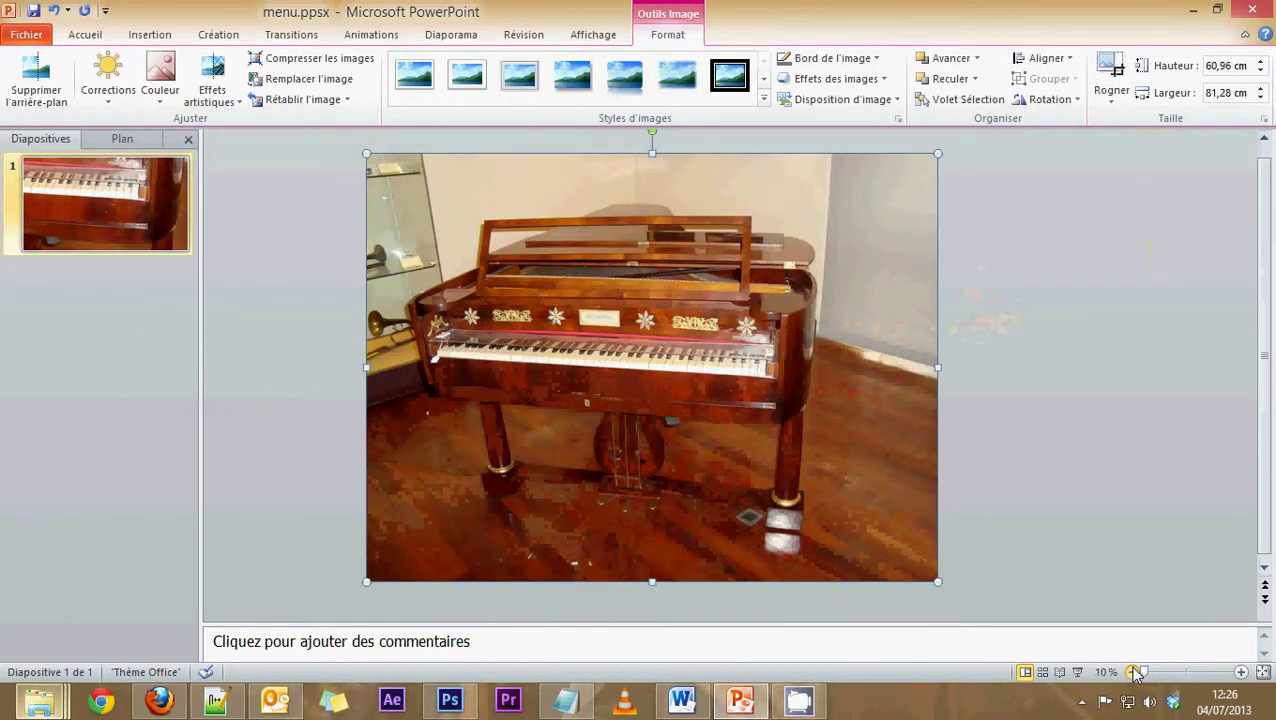
{"action": "left_click", "coordinate": [1132, 672]}
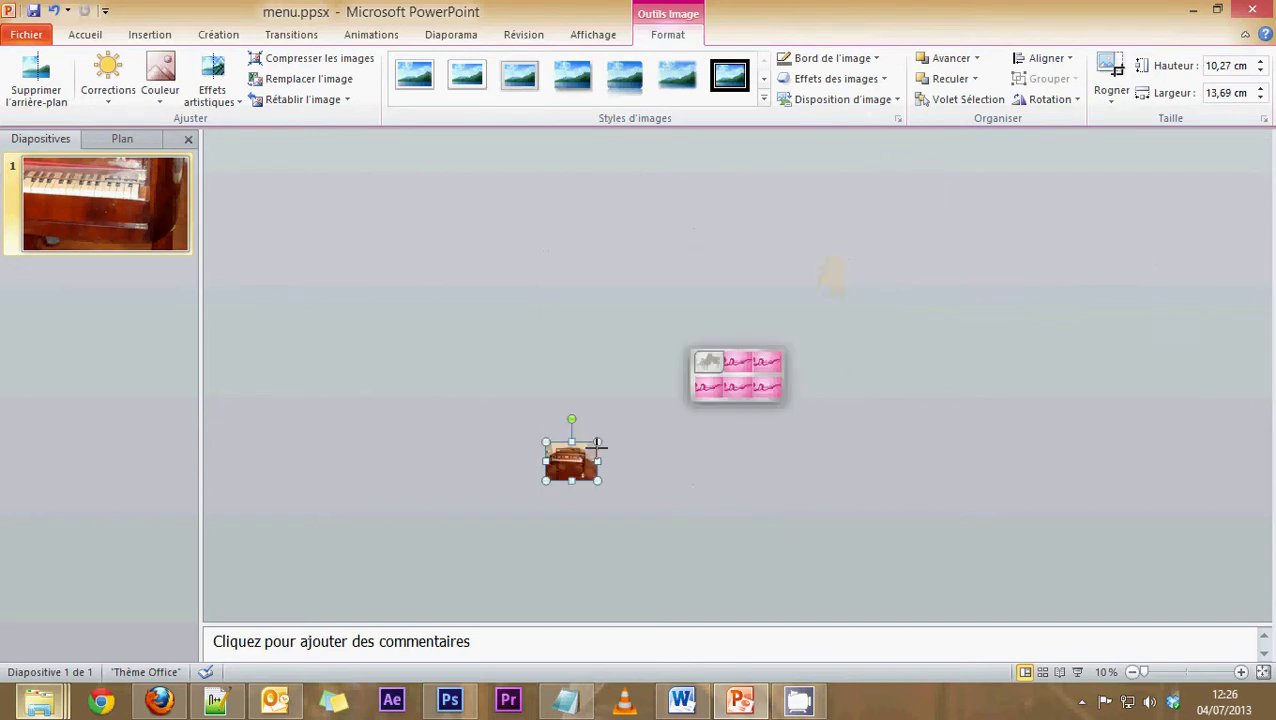
{"action": "left_click_drag", "start_coordinate": [745, 375], "coordinate": [743, 375]}
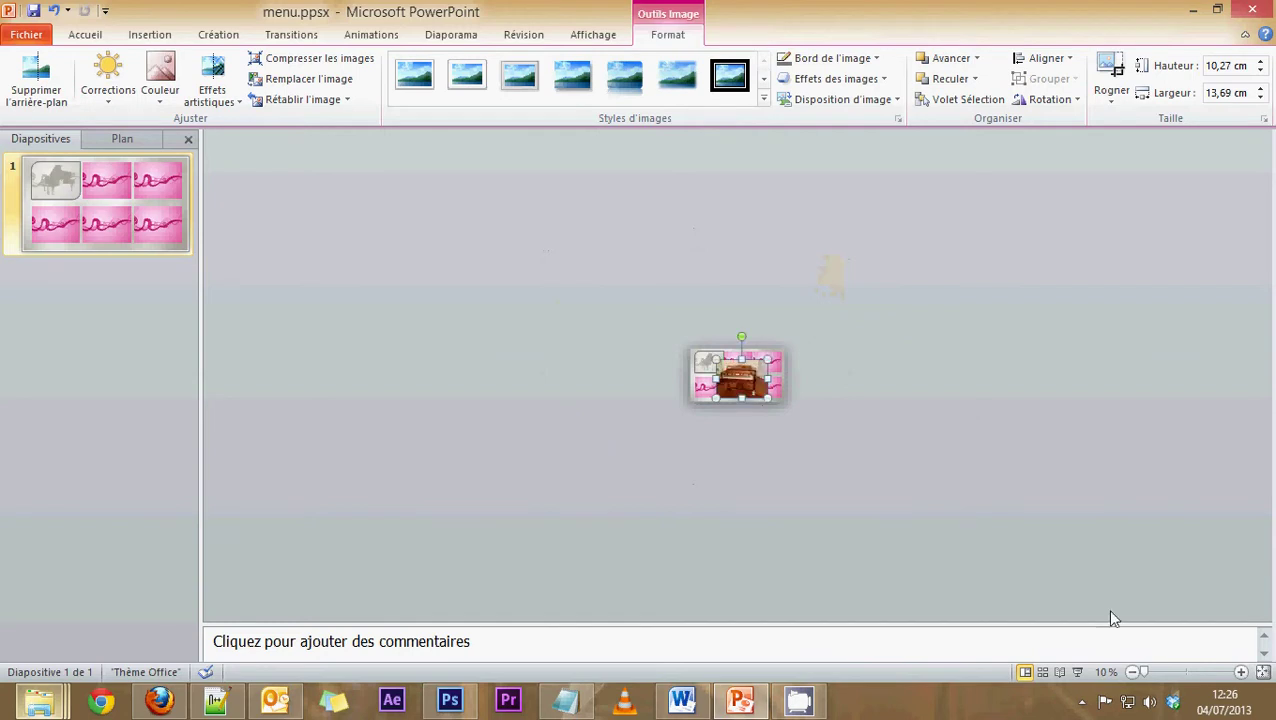
Step: Resize the Piano-forte photo from its corner to 12,9 × 17,2 cm
{"action": "left_click", "coordinate": [1241, 672]}
{"action": "left_click", "coordinate": [1241, 672]}
{"action": "left_click", "coordinate": [1241, 672]}
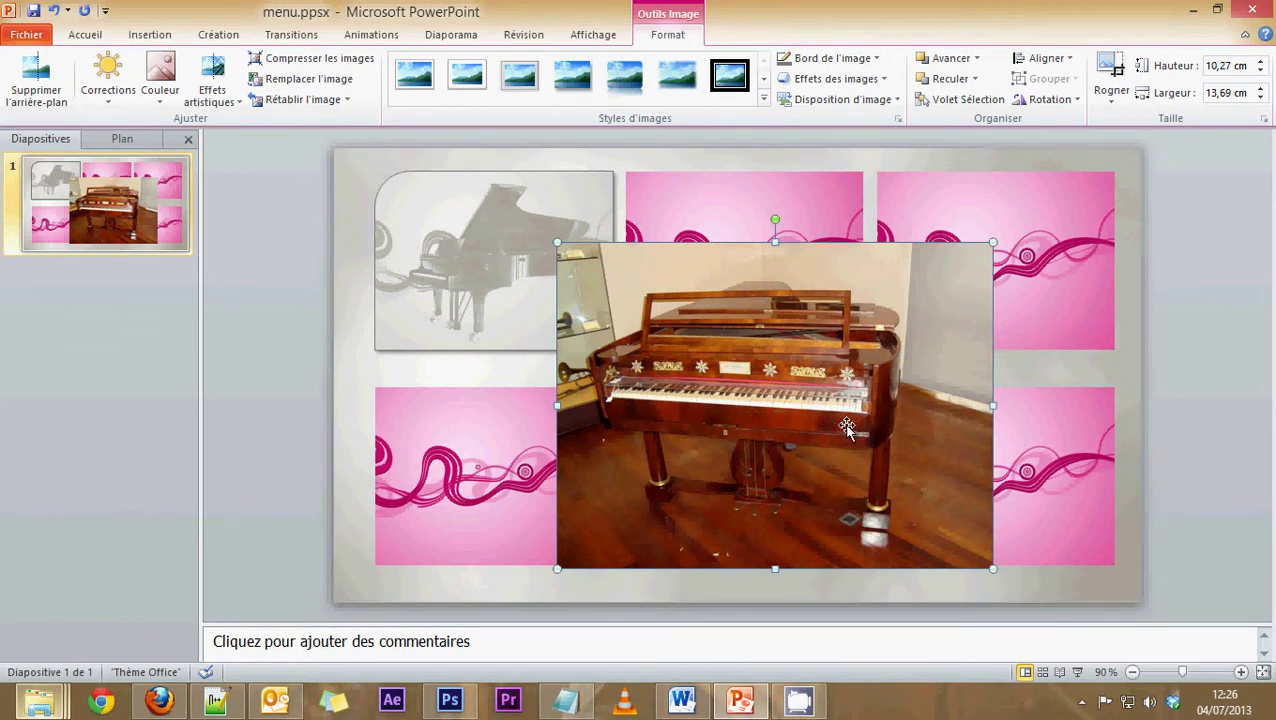
{"action": "left_click_drag", "start_coordinate": [997, 240], "coordinate": [1082, 168]}
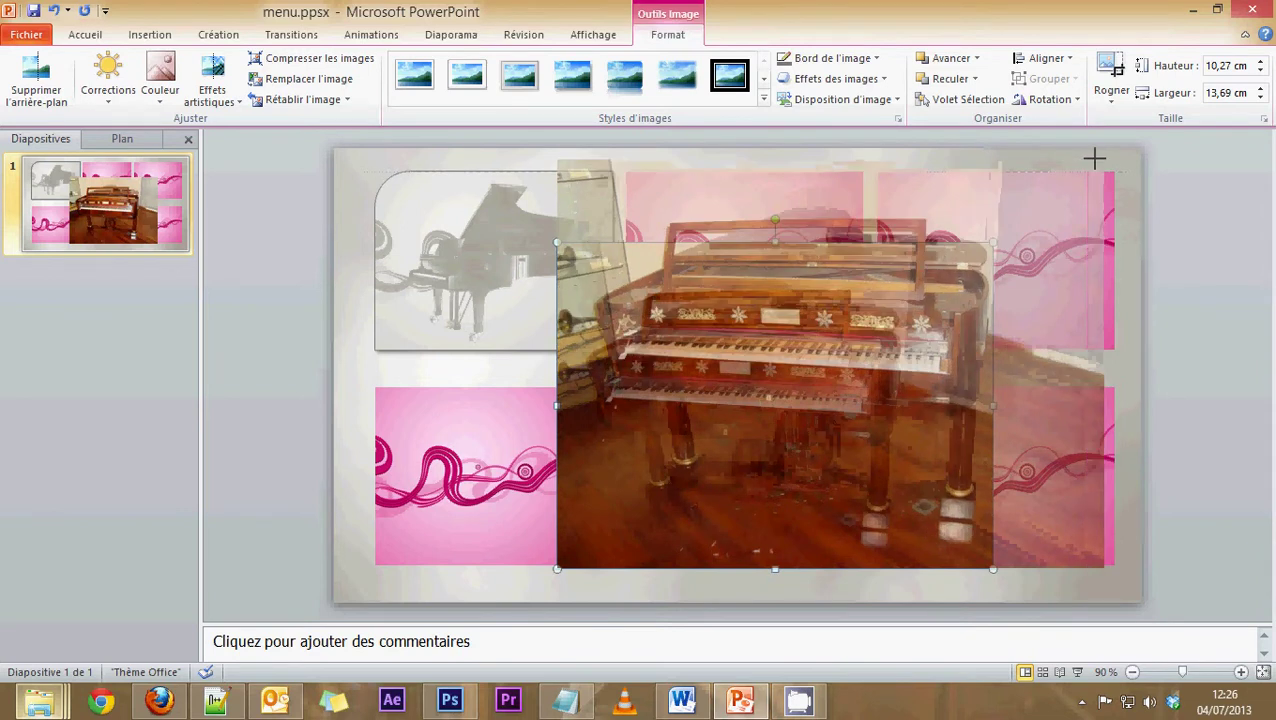
{"action": "left_click_drag", "start_coordinate": [1094, 158], "coordinate": [1097, 158]}
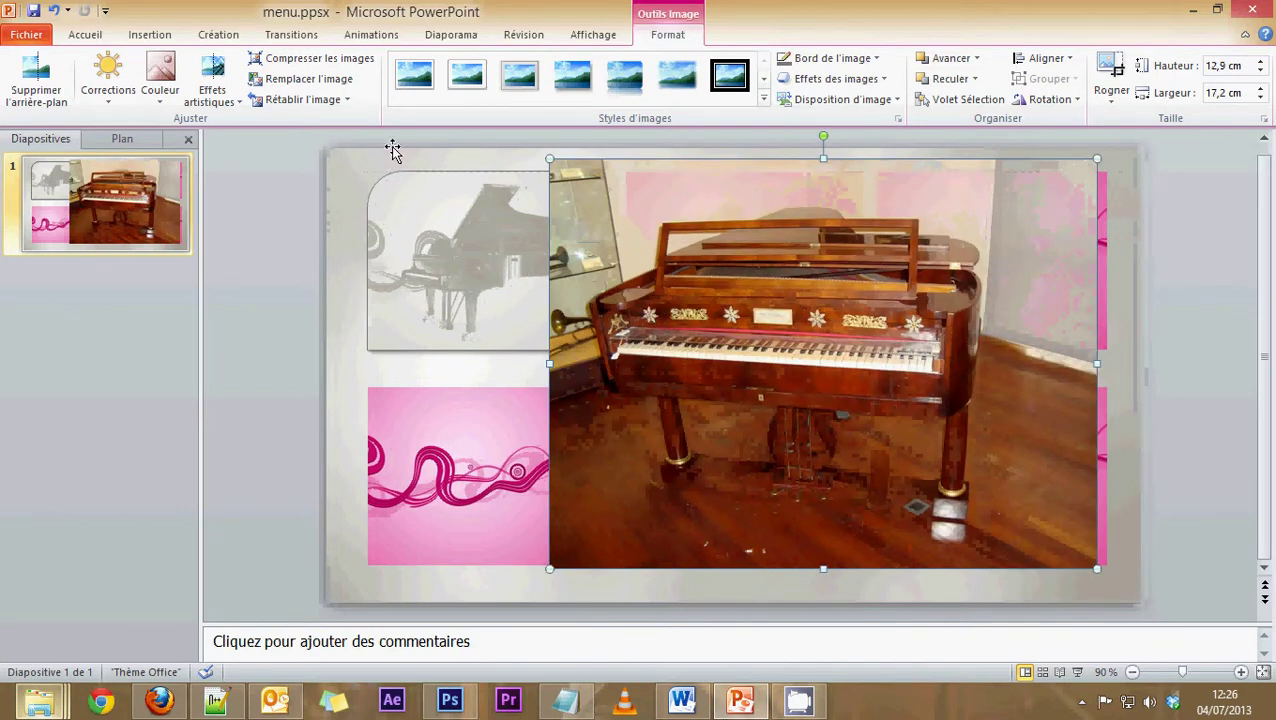
Step: Start background removal on the Piano-forte photo, widening the marquee and keeping the body, legs and ornament strip
{"action": "left_click", "coordinate": [12, 80]}
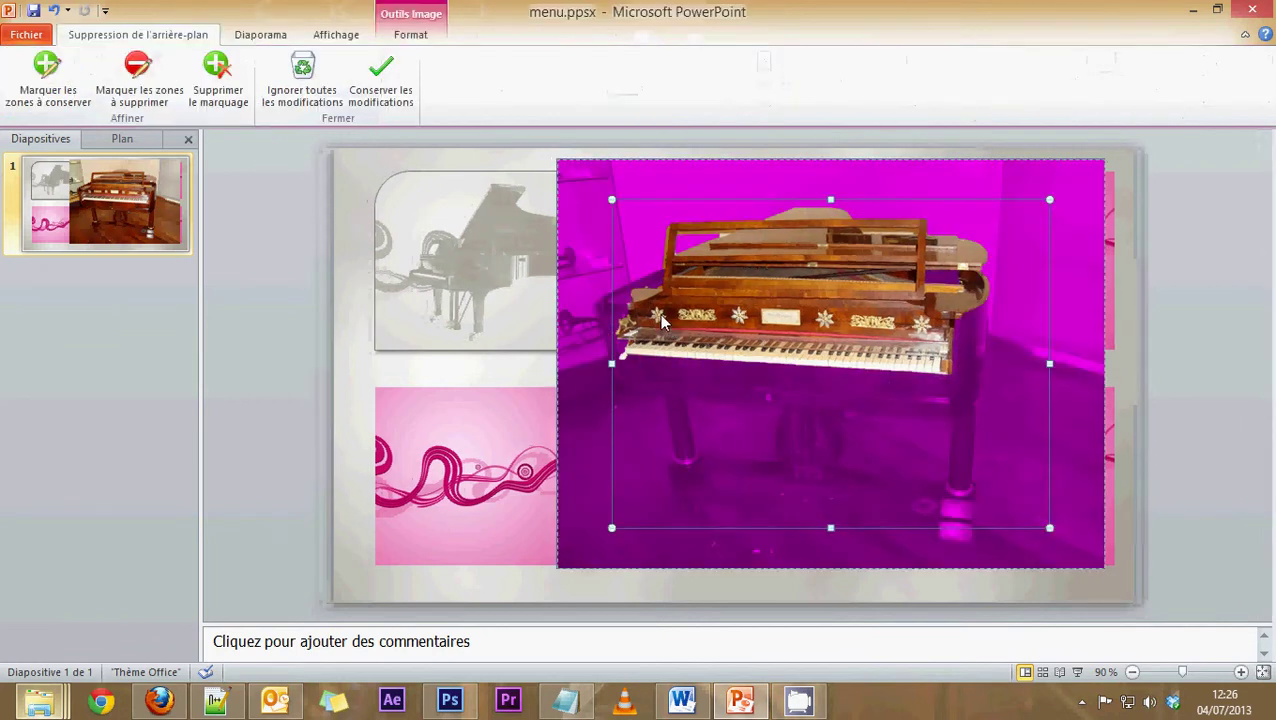
{"action": "left_click_drag", "start_coordinate": [612, 199], "coordinate": [584, 190]}
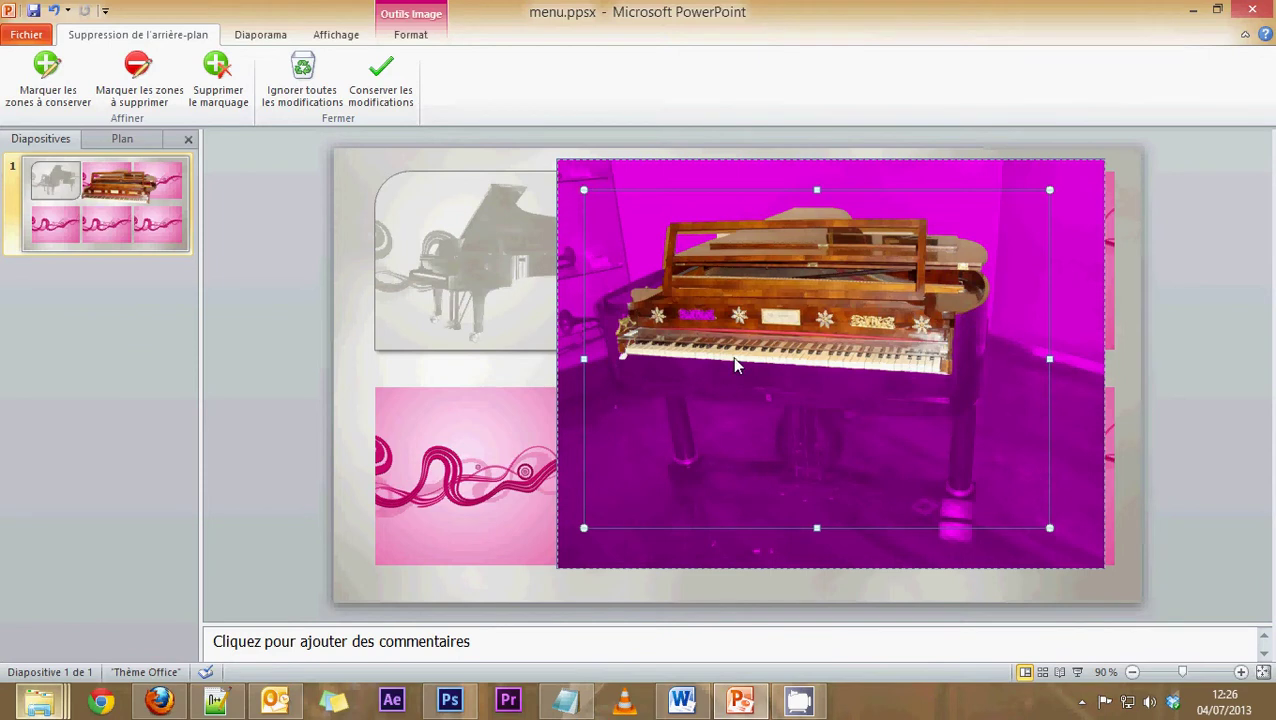
{"action": "left_click_drag", "start_coordinate": [1049, 528], "coordinate": [1040, 538]}
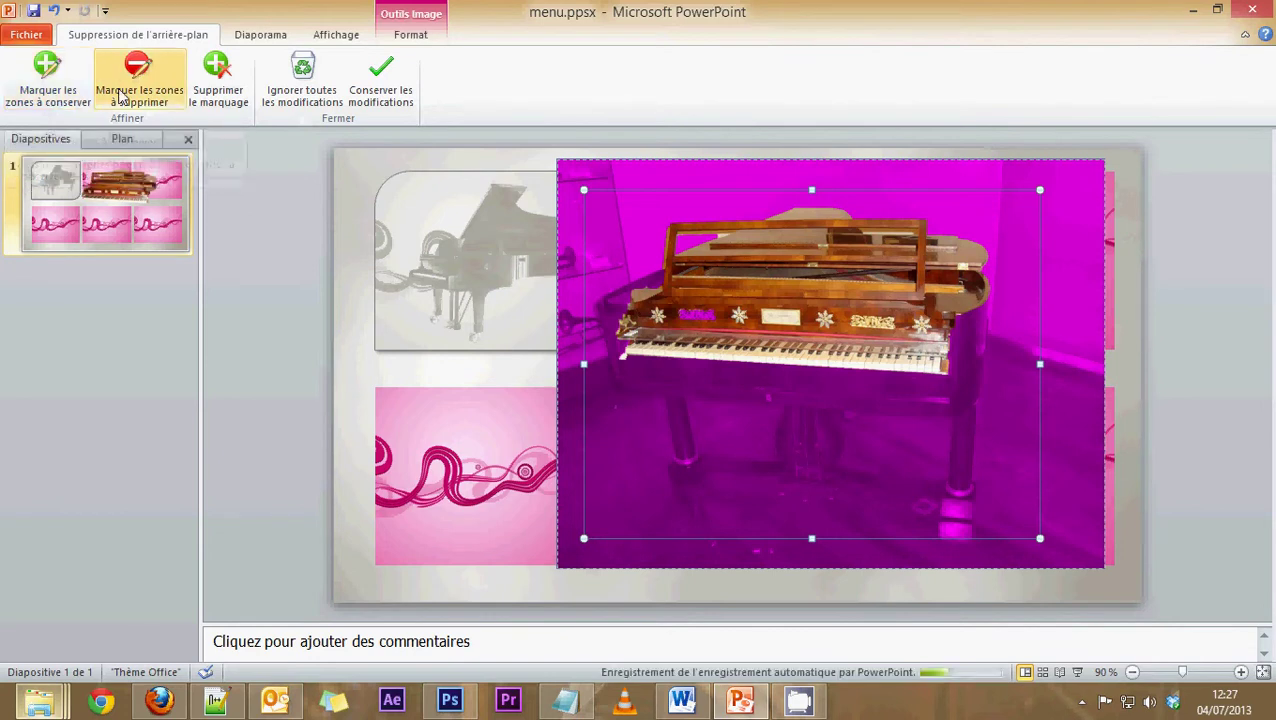
{"action": "left_click", "coordinate": [48, 80]}
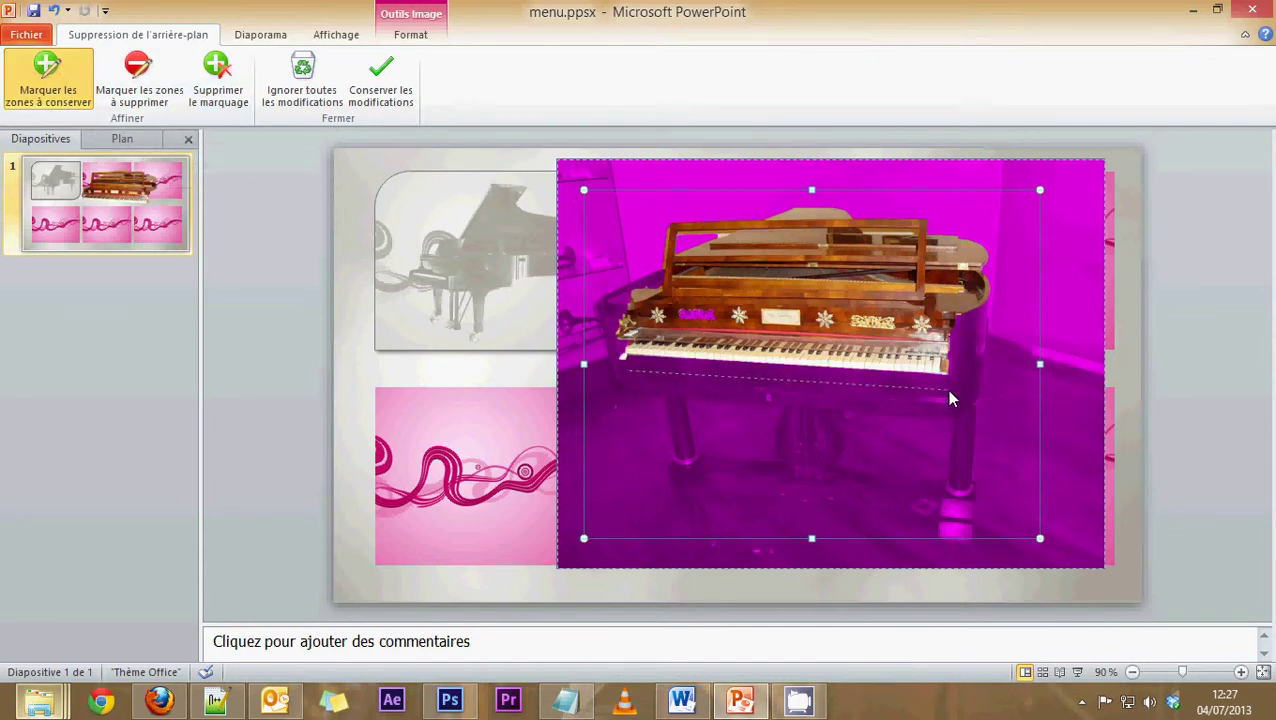
{"action": "left_click_drag", "start_coordinate": [628, 370], "coordinate": [950, 392]}
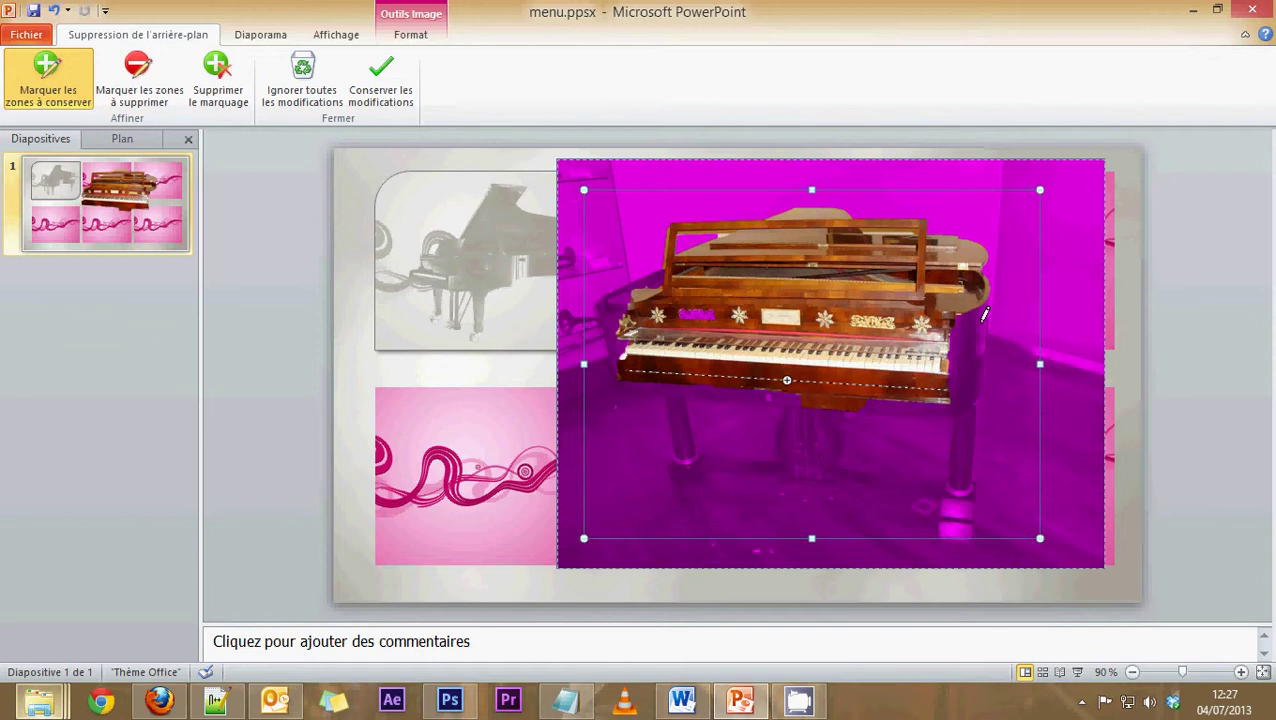
{"action": "mouse_move", "coordinate": [966, 506]}
{"action": "left_mouse_down"}
{"action": "mouse_move", "coordinate": [965, 524]}
{"action": "mouse_move", "coordinate": [677, 457]}
{"action": "left_mouse_up"}
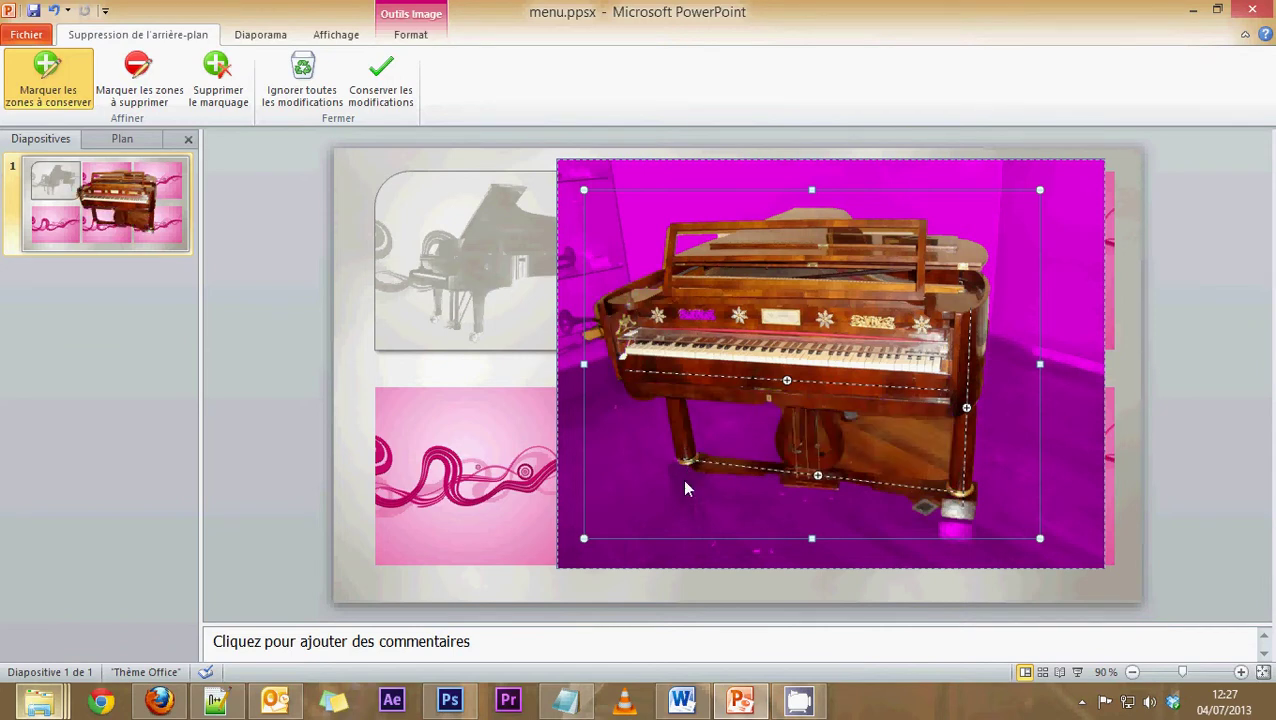
{"action": "left_click_drag", "start_coordinate": [676, 364], "coordinate": [676, 364]}
{"action": "left_click_drag", "start_coordinate": [718, 313], "coordinate": [686, 313]}
Step: Mark the floor under the piano for removal and keep its lower side rail
{"action": "left_click", "coordinate": [139, 90]}
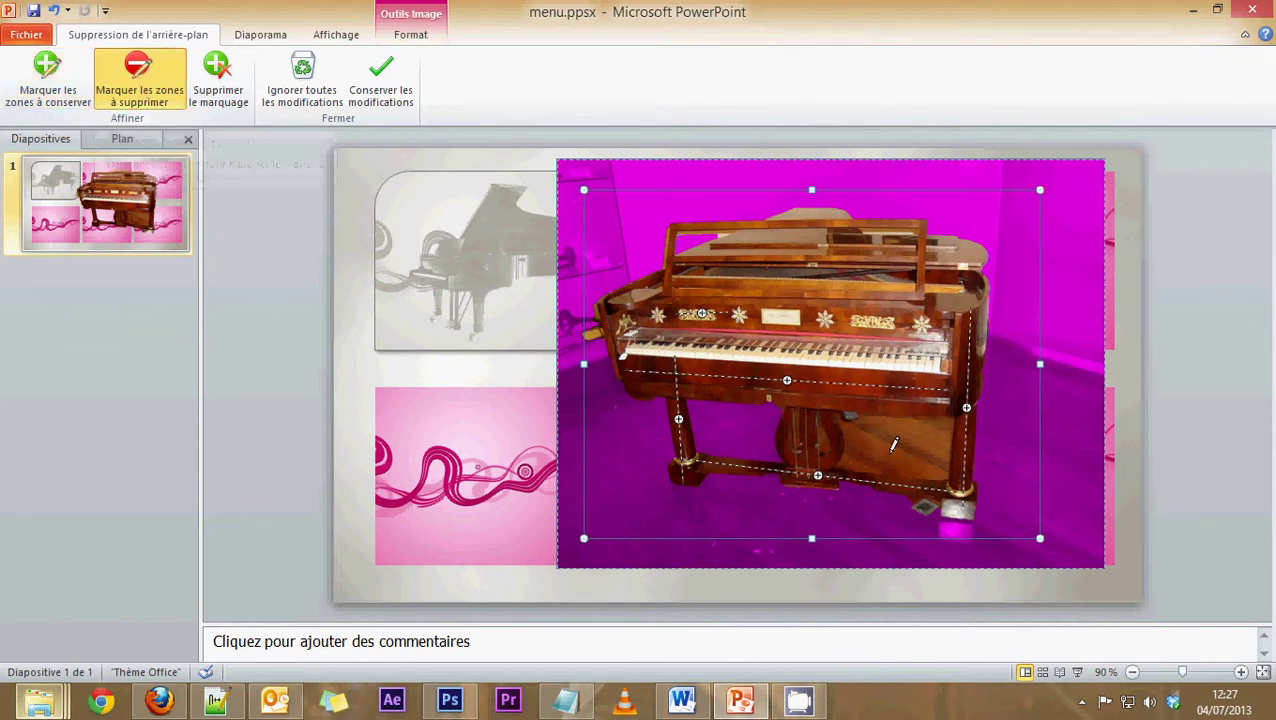
{"action": "left_click_drag", "start_coordinate": [847, 460], "coordinate": [937, 430]}
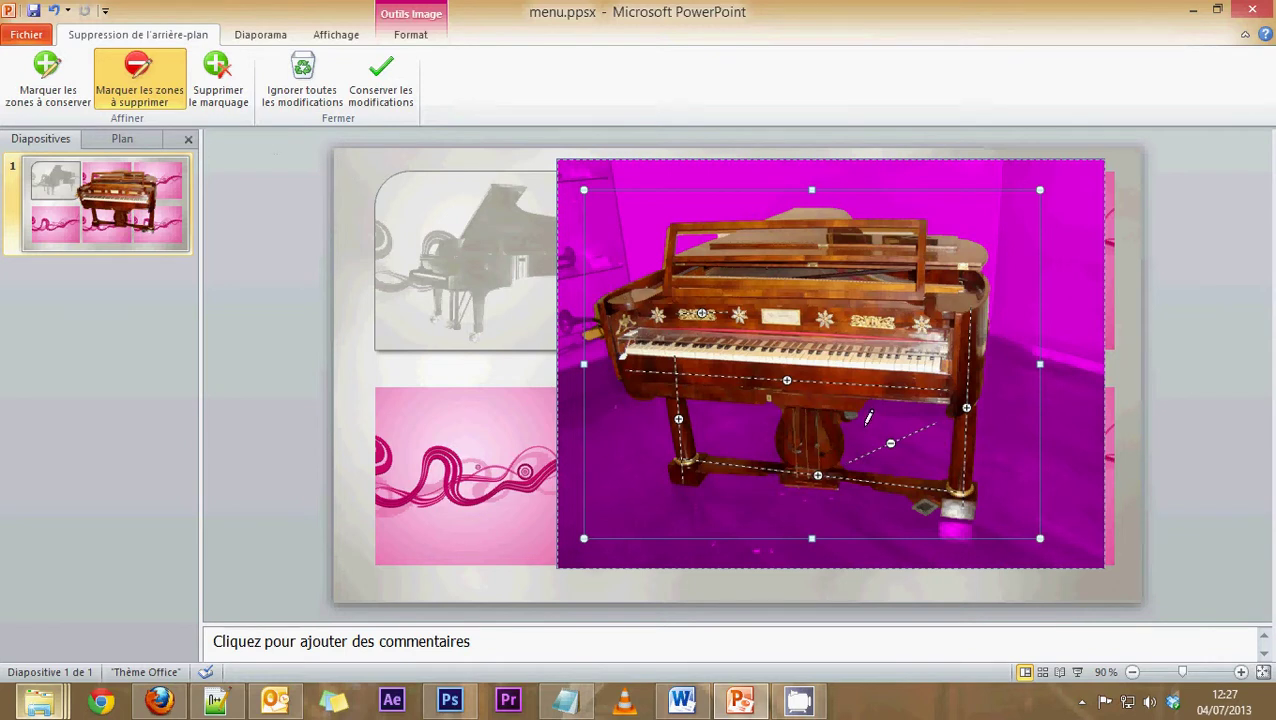
{"action": "left_click", "coordinate": [821, 439]}
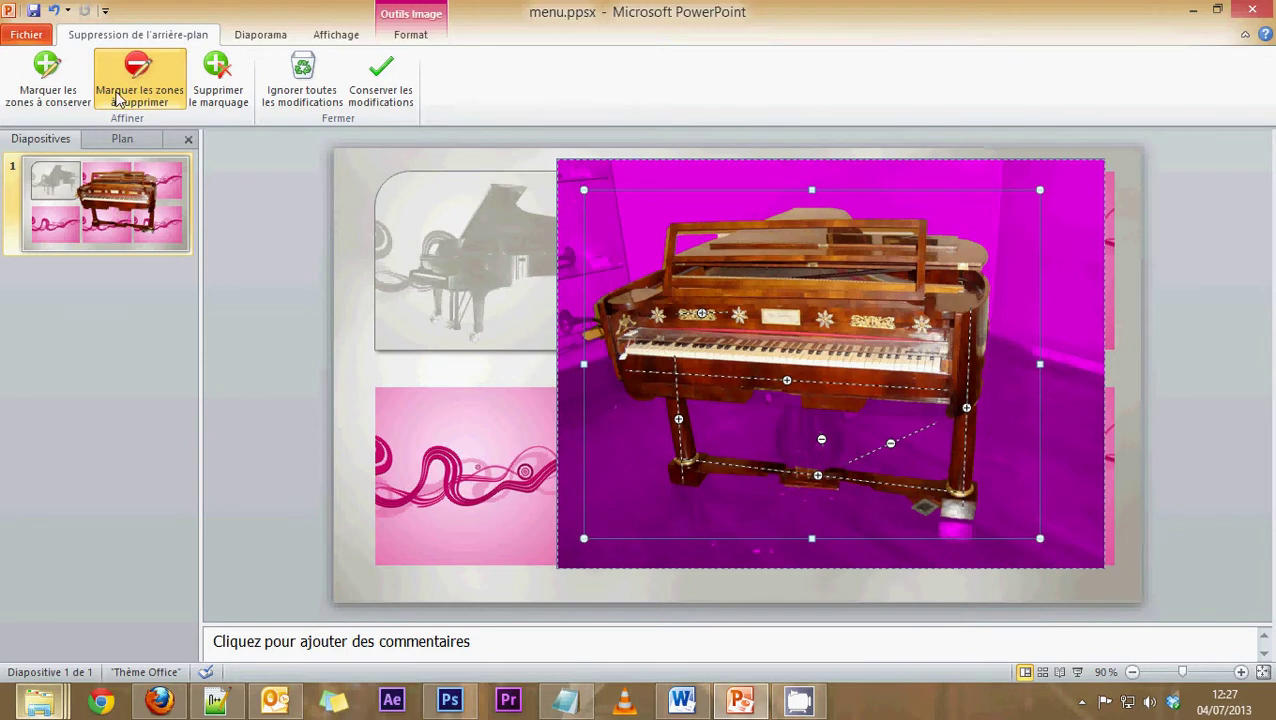
{"action": "left_click", "coordinate": [47, 75]}
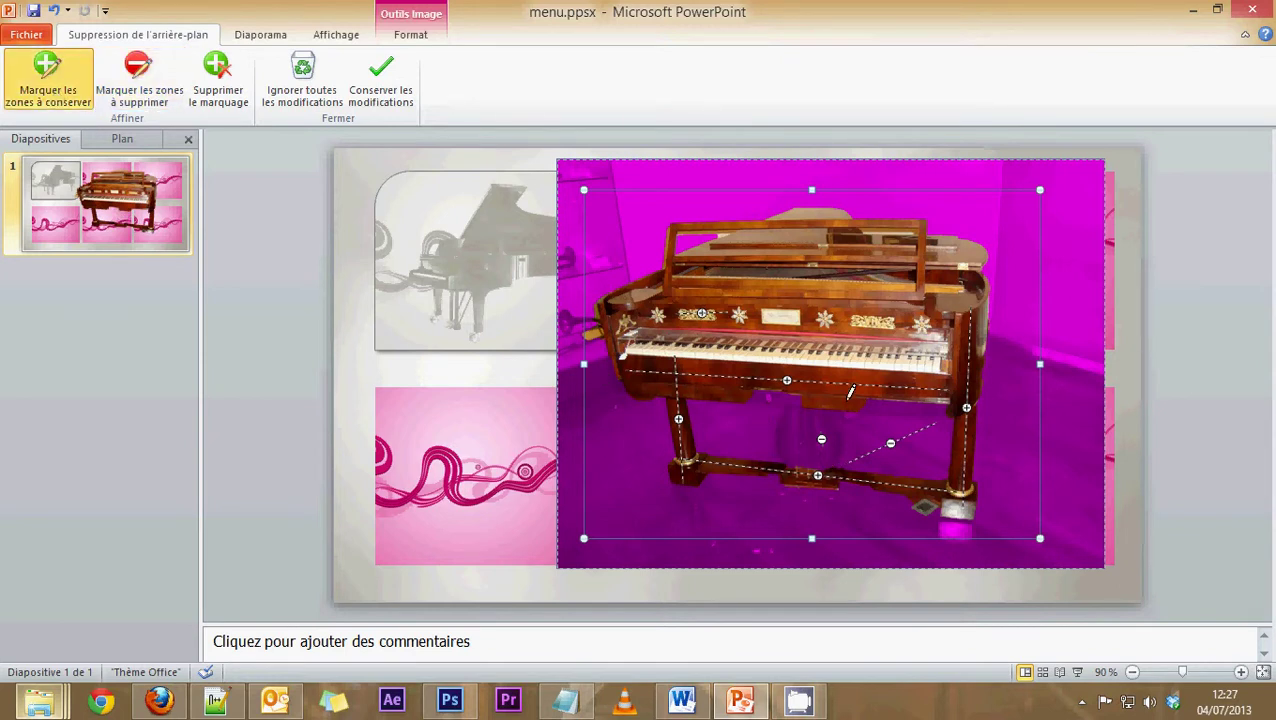
{"action": "left_click_drag", "start_coordinate": [753, 390], "coordinate": [951, 411]}
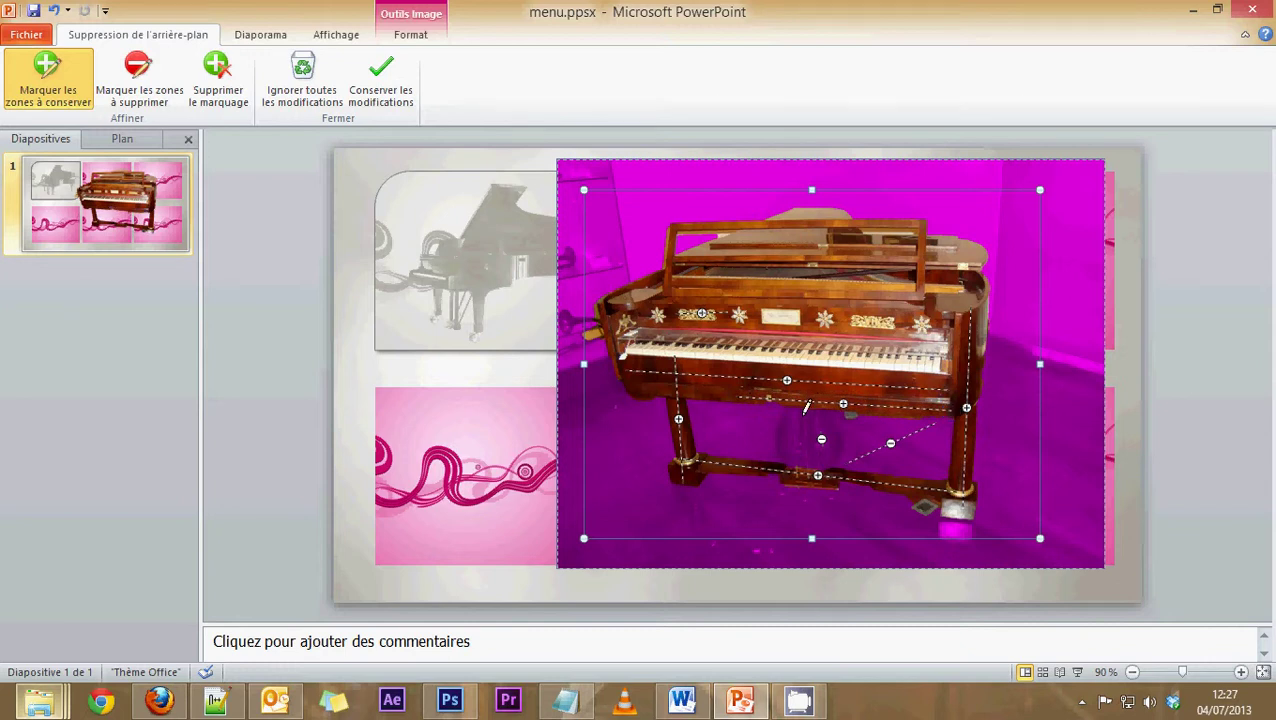
{"action": "left_click", "coordinate": [1242, 672]}
{"action": "left_click", "coordinate": [1242, 672]}
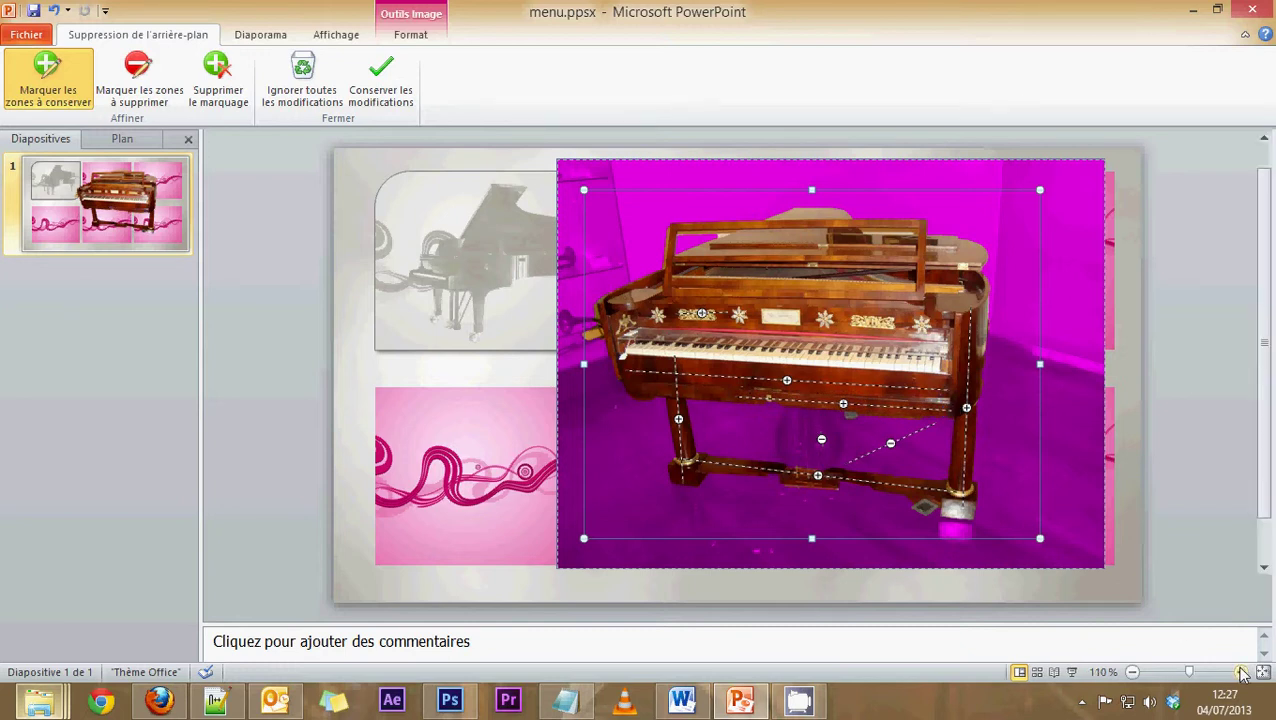
Step: Mark the central leg and the stretcher bar as areas to keep
{"action": "left_click", "coordinate": [1241, 672]}
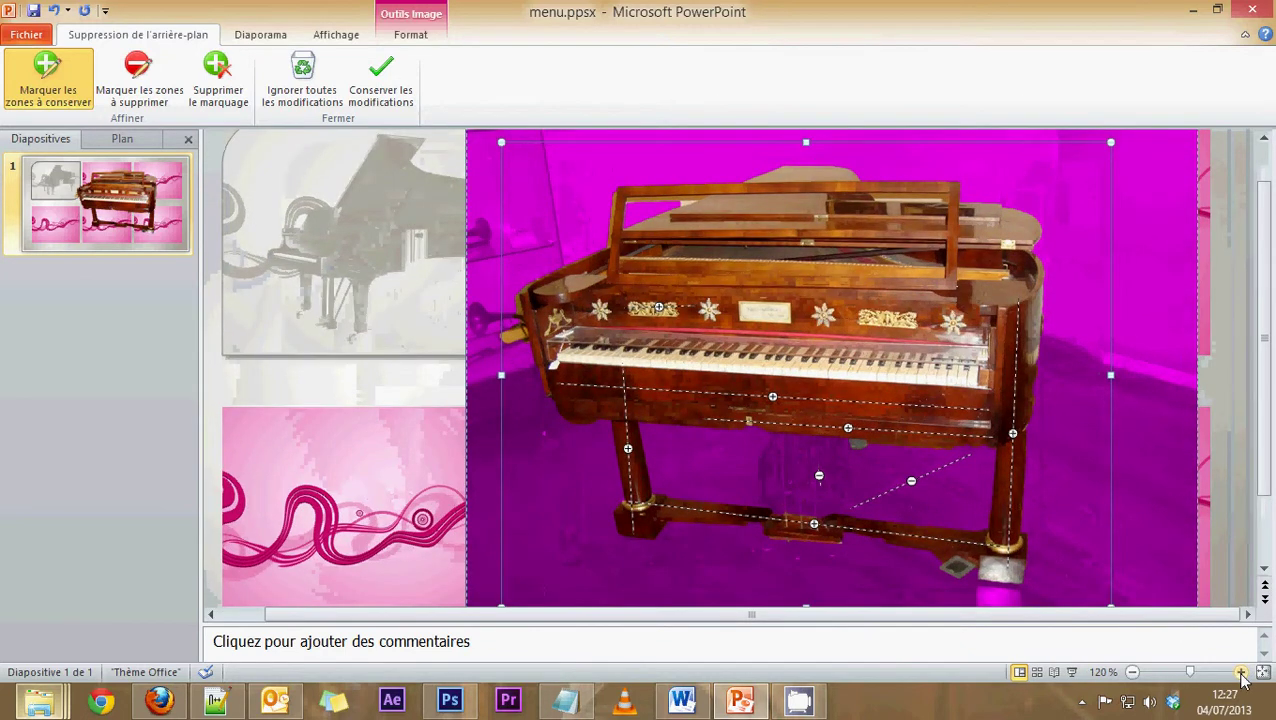
{"action": "left_click", "coordinate": [1241, 672]}
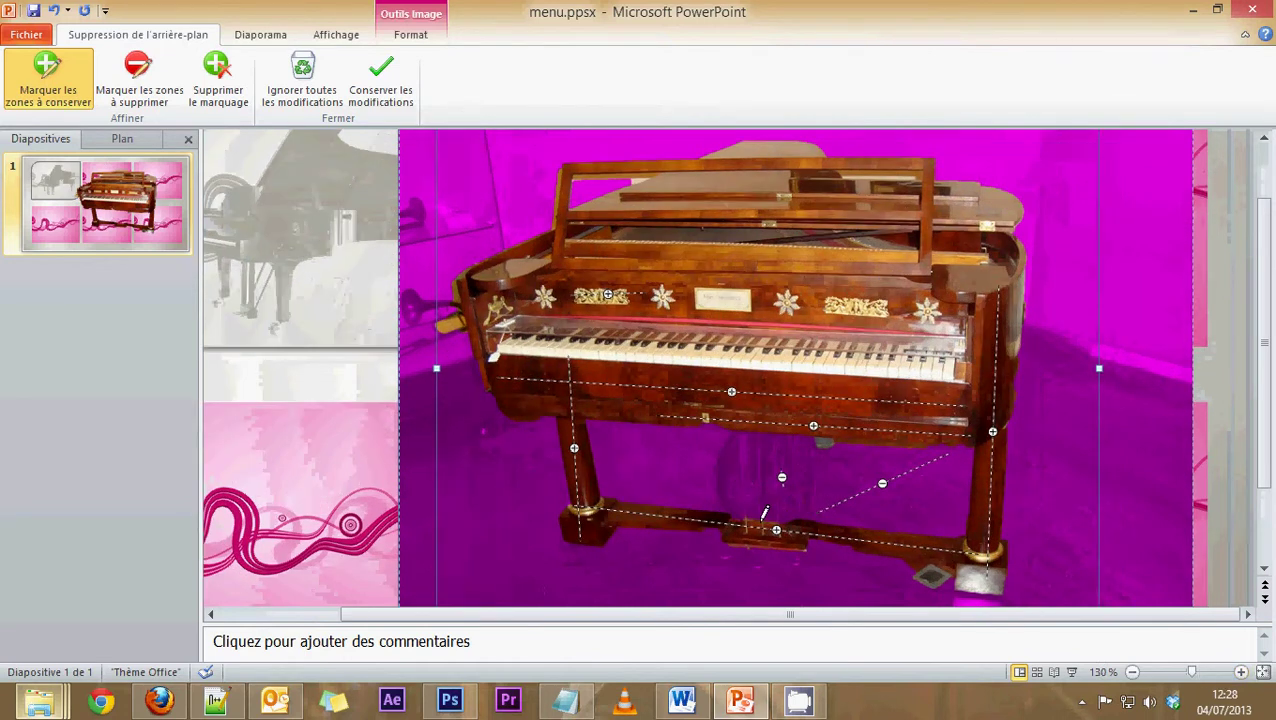
{"action": "mouse_move", "coordinate": [761, 424]}
{"action": "left_mouse_down"}
{"action": "mouse_move", "coordinate": [761, 512]}
{"action": "mouse_move", "coordinate": [808, 474]}
{"action": "left_mouse_up"}
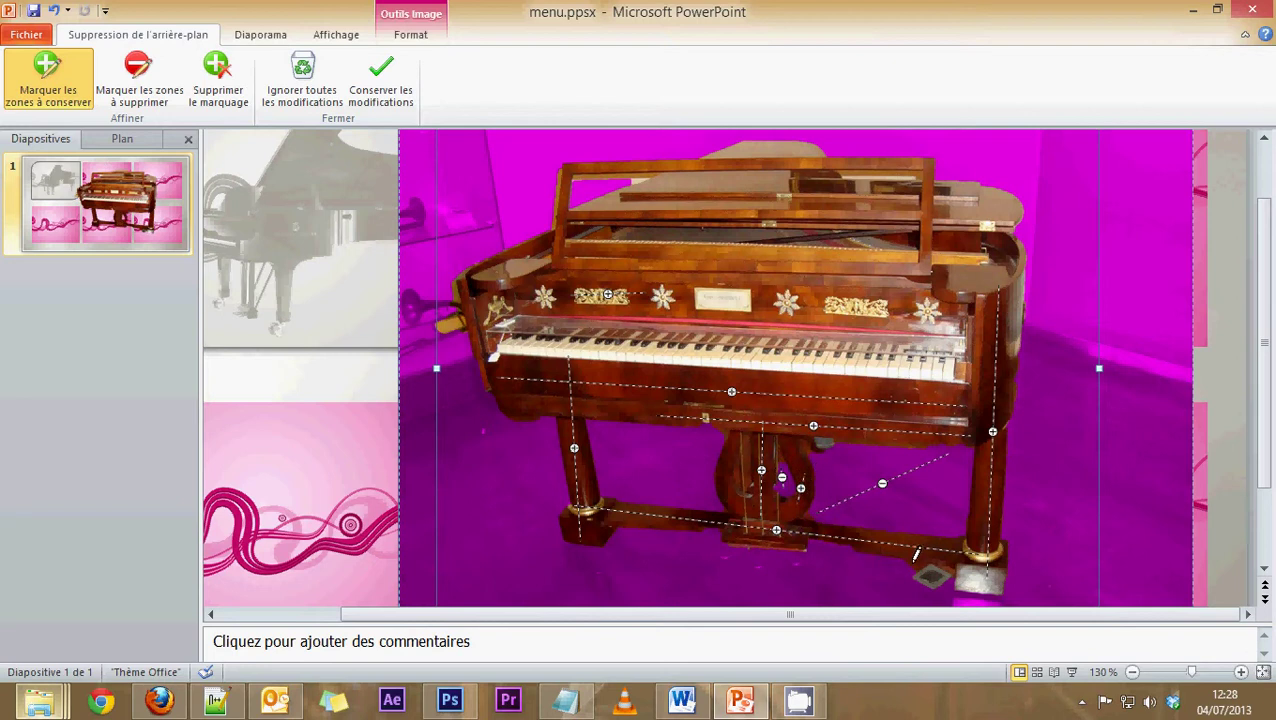
{"action": "left_click_drag", "start_coordinate": [667, 551], "coordinate": [618, 524]}
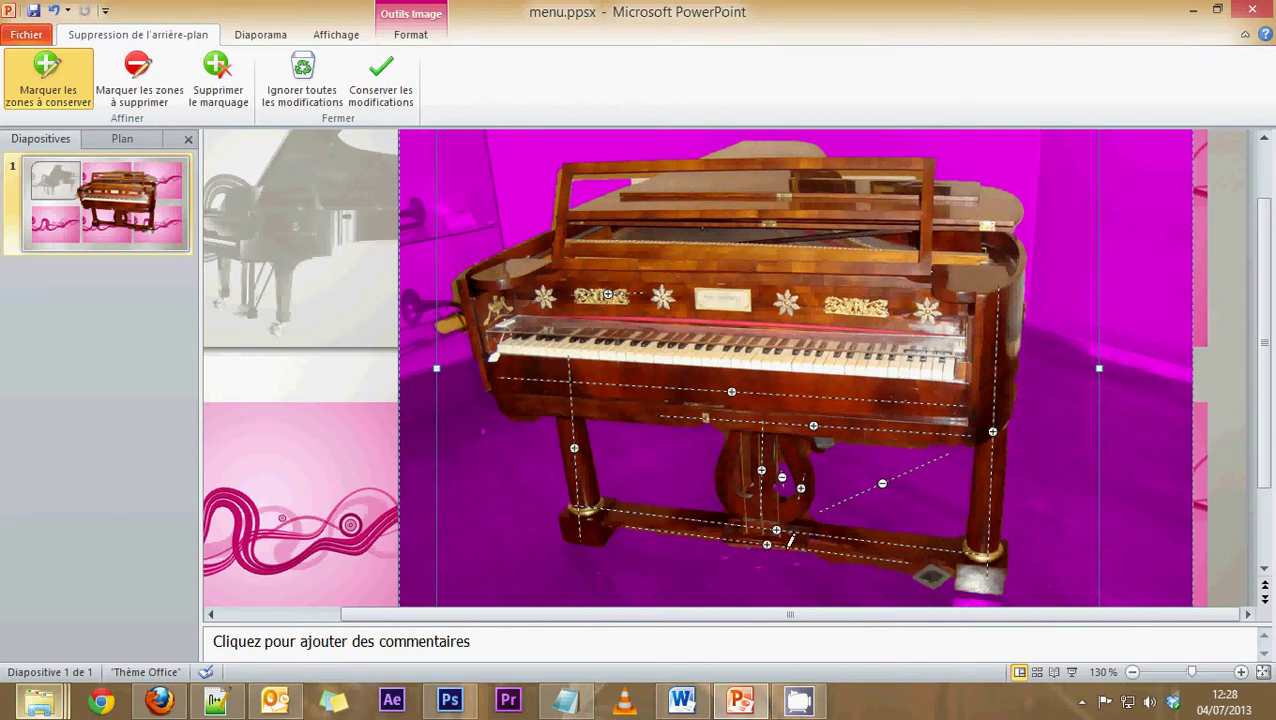
{"action": "left_click_drag", "start_coordinate": [796, 568], "coordinate": [778, 571]}
{"action": "left_click", "coordinate": [762, 552]}
{"action": "left_click", "coordinate": [734, 549]}
Step: Mark the floor below the stretcher and the backdrop around and inside the lyre for removal
{"action": "left_click", "coordinate": [166, 64]}
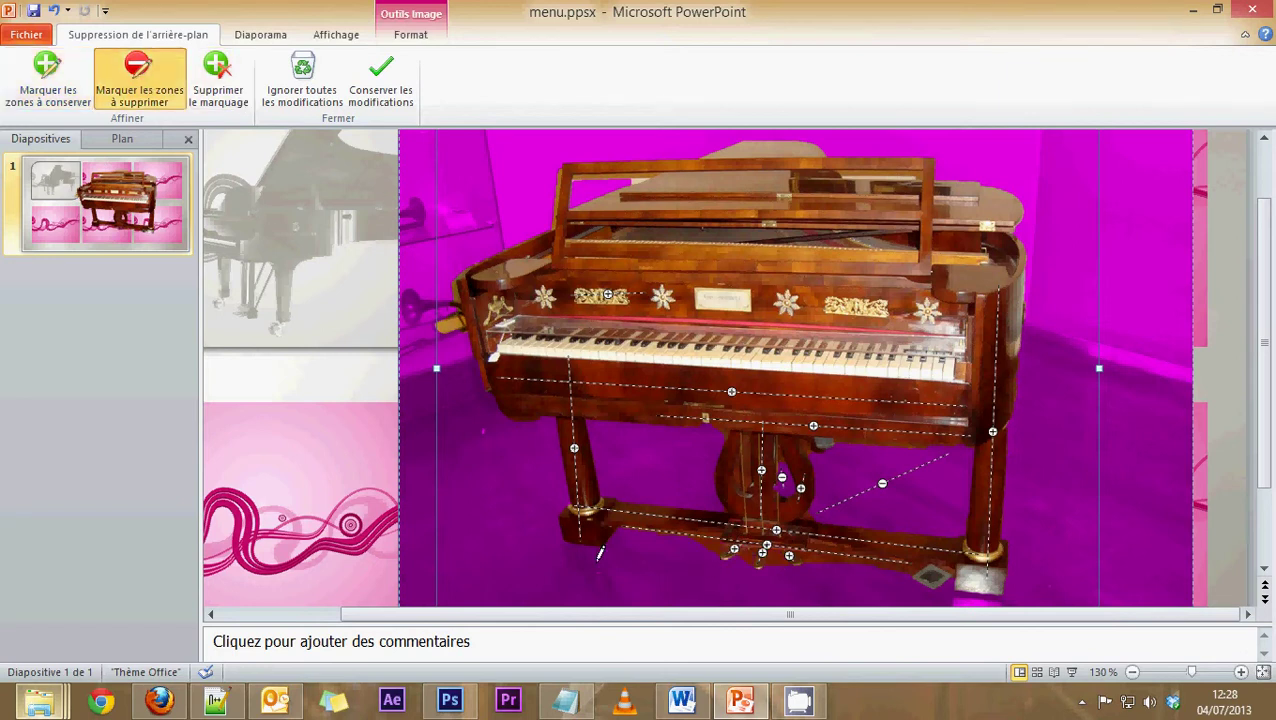
{"action": "left_click", "coordinate": [706, 546]}
{"action": "left_click", "coordinate": [749, 554]}
{"action": "left_click_drag", "start_coordinate": [909, 575], "coordinate": [911, 570]}
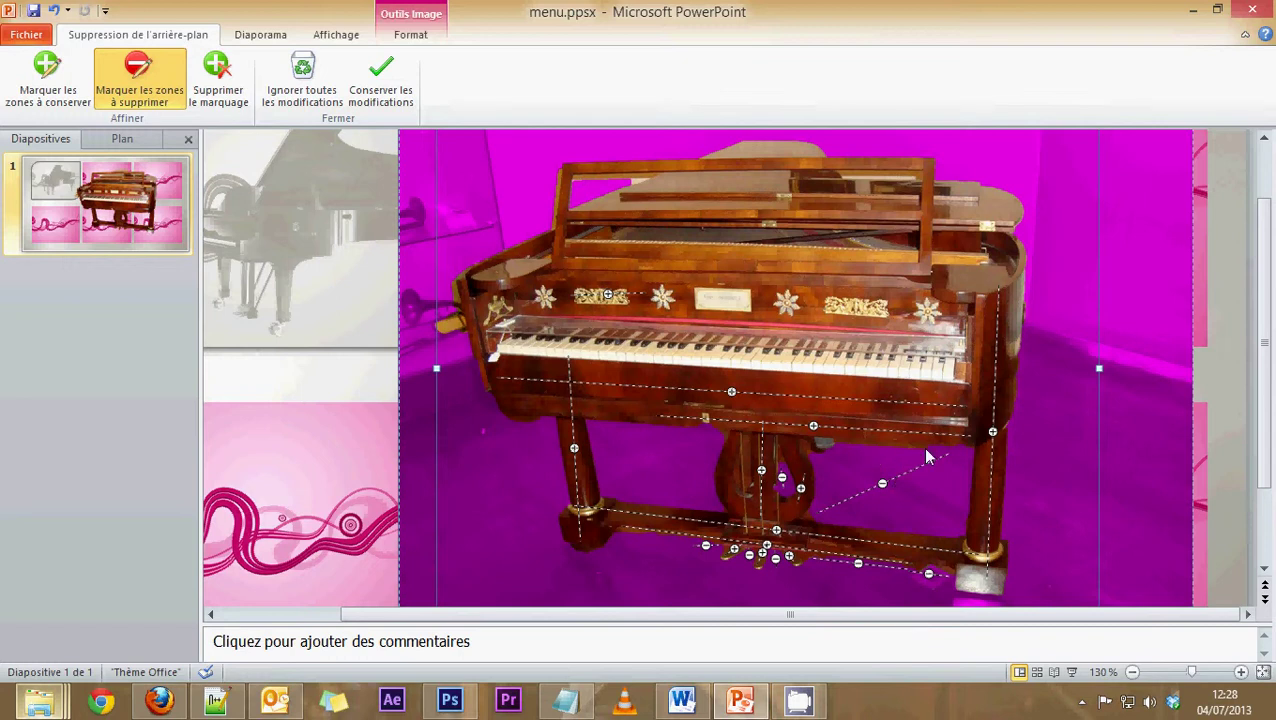
{"action": "left_click_drag", "start_coordinate": [816, 453], "coordinate": [803, 442]}
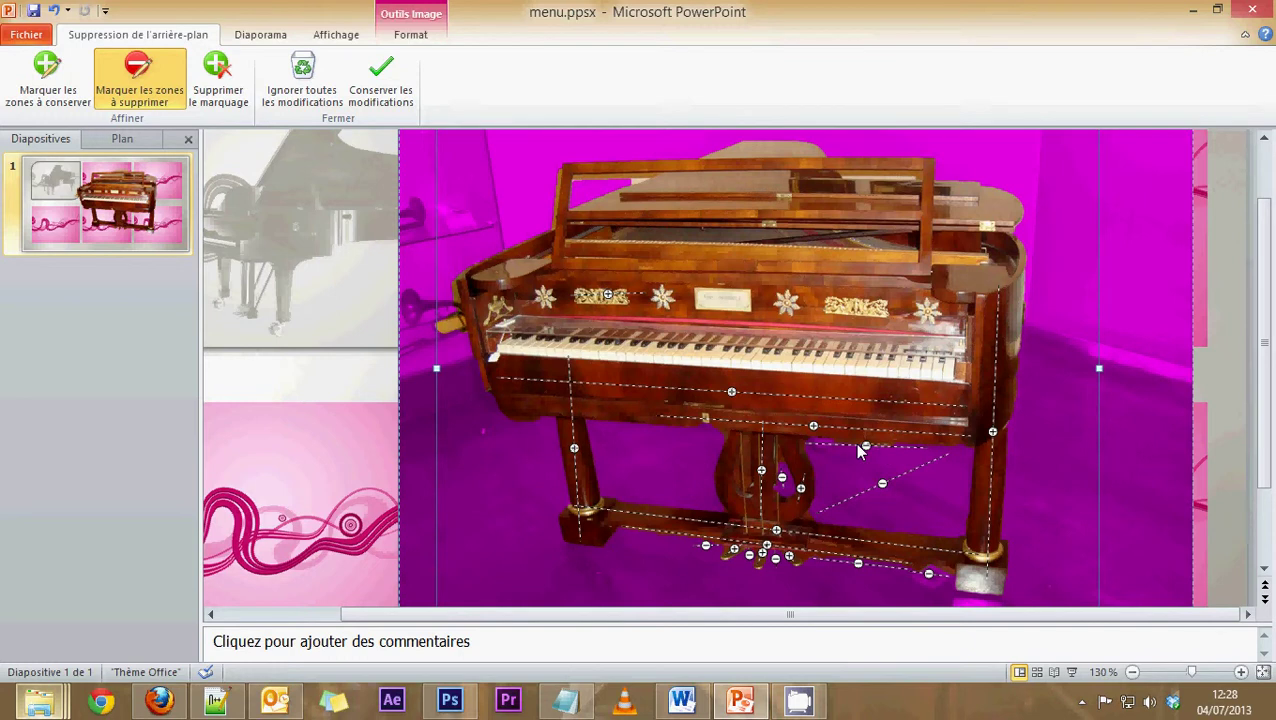
{"action": "left_click", "coordinate": [802, 471]}
{"action": "left_click_drag", "start_coordinate": [748, 447], "coordinate": [744, 508]}
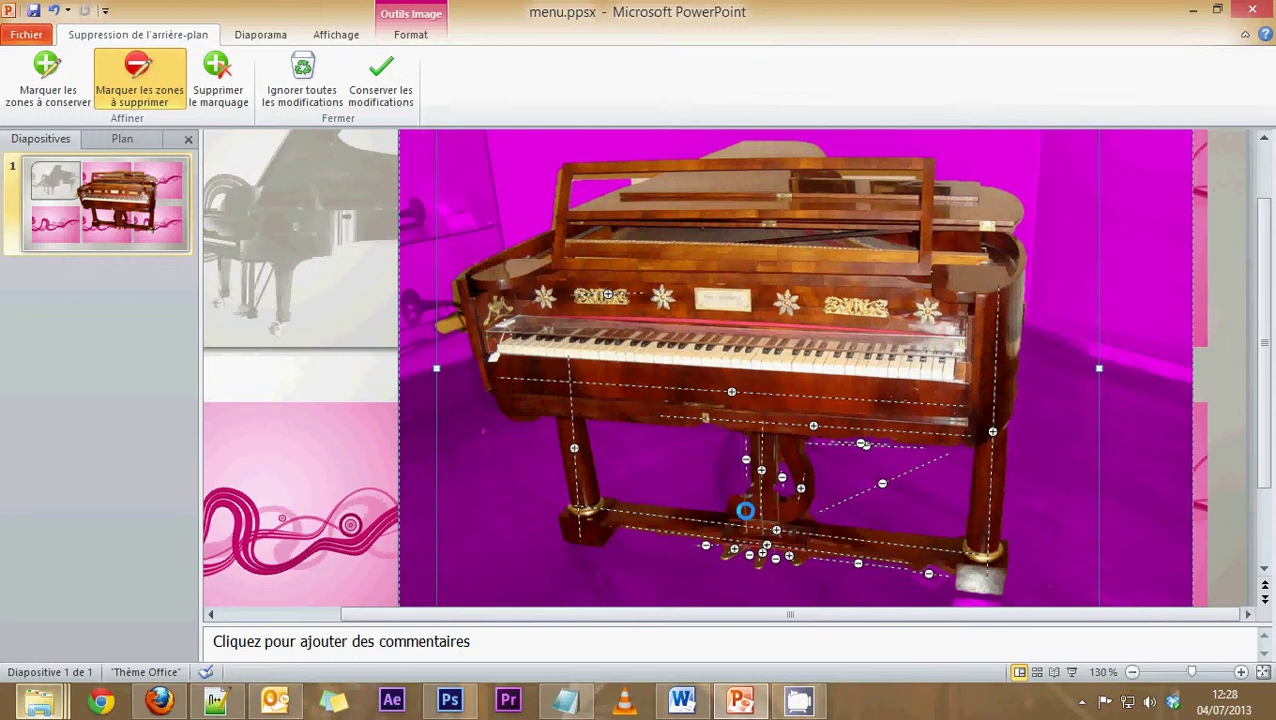
Step: Keep the lyre, remove the backdrop left of the piano, and apply the cut-out
{"action": "left_click", "coordinate": [72, 98]}
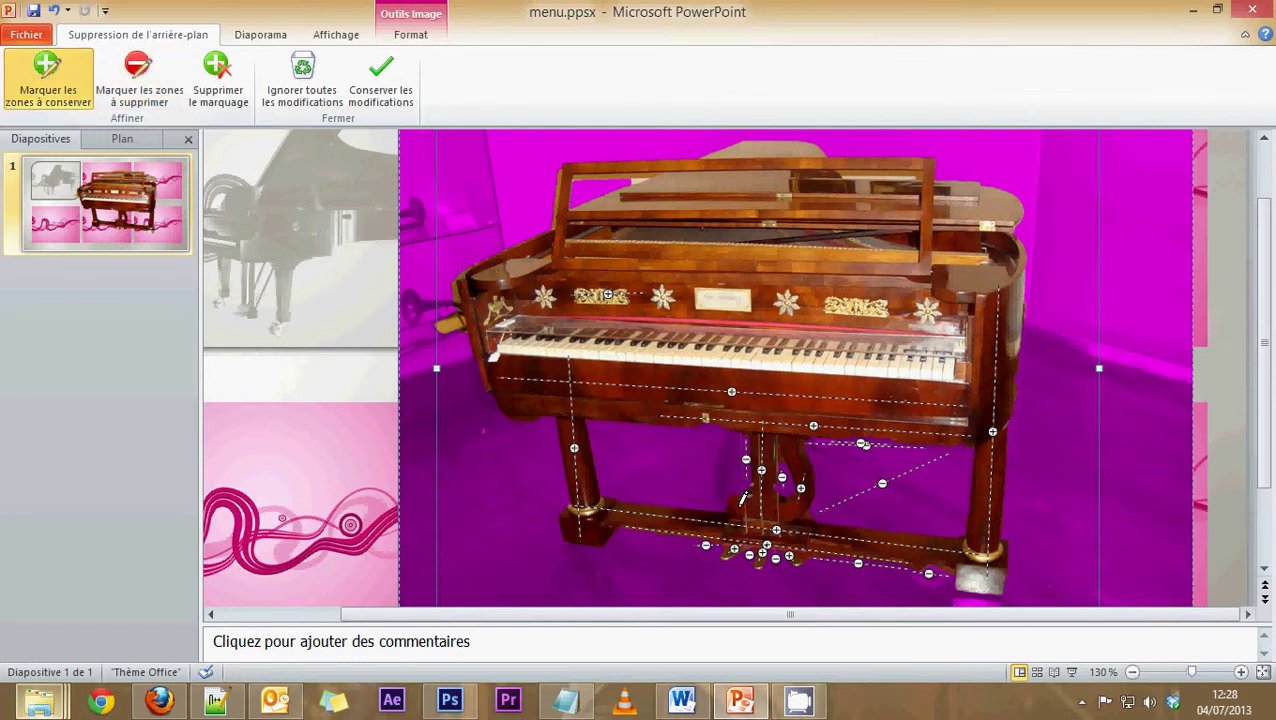
{"action": "left_click", "coordinate": [722, 484]}
{"action": "left_click_drag", "start_coordinate": [740, 436], "coordinate": [716, 525]}
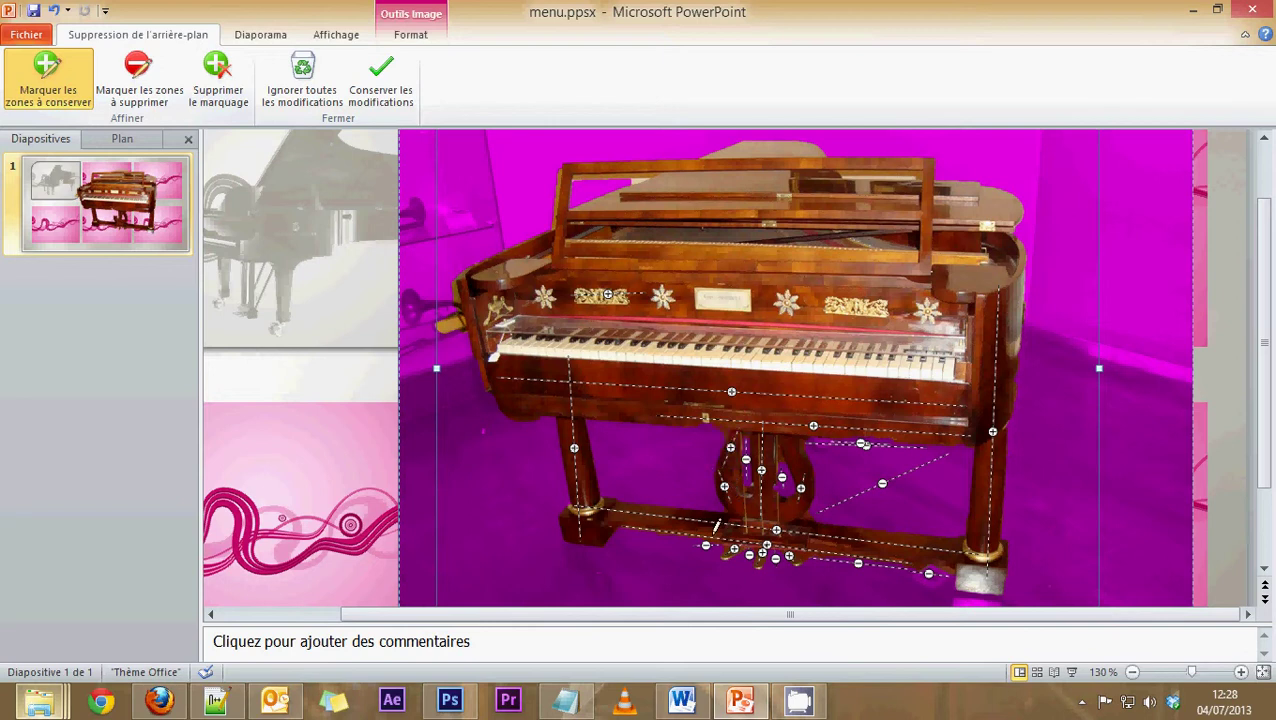
{"action": "left_click", "coordinate": [139, 90]}
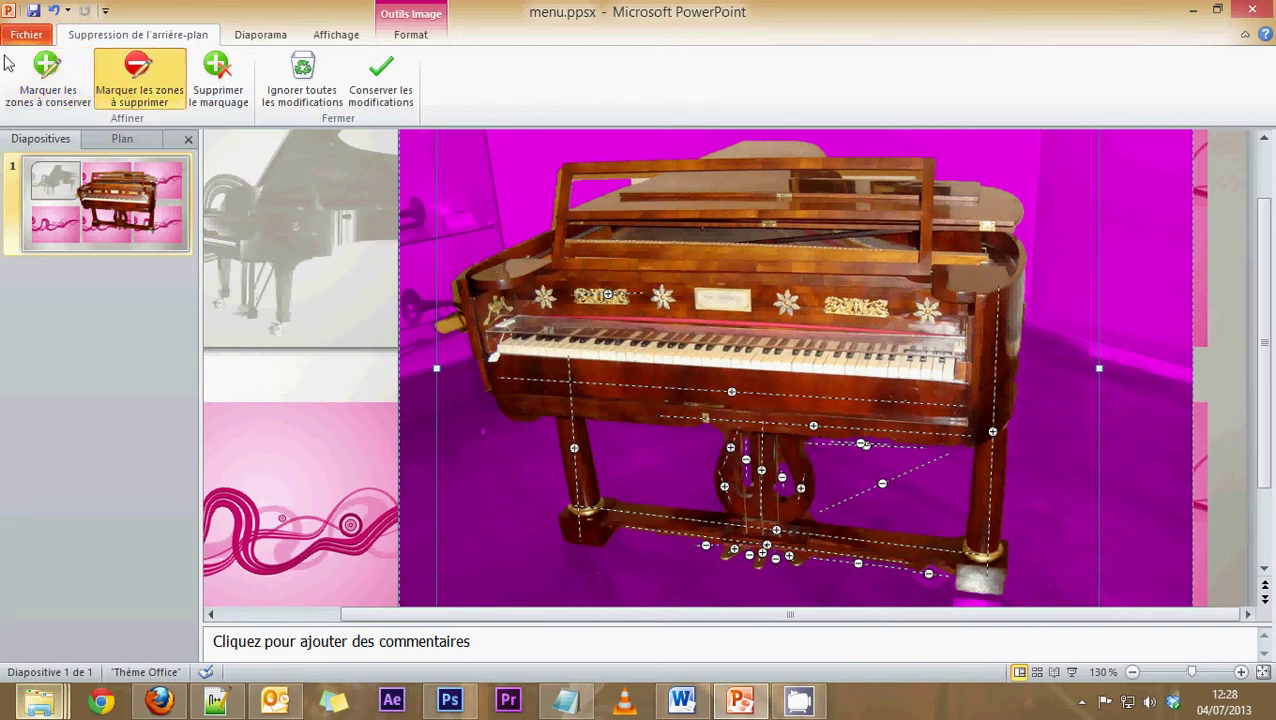
{"action": "left_click", "coordinate": [47, 80]}
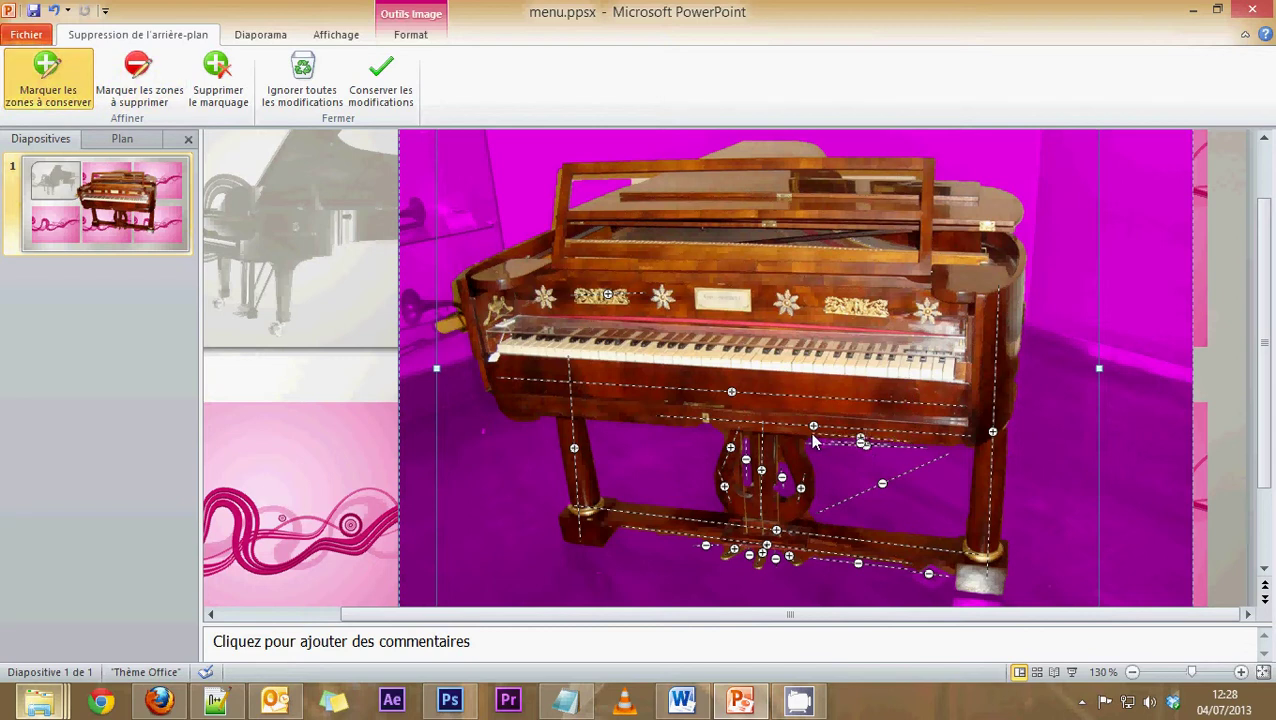
{"action": "left_click", "coordinate": [130, 90]}
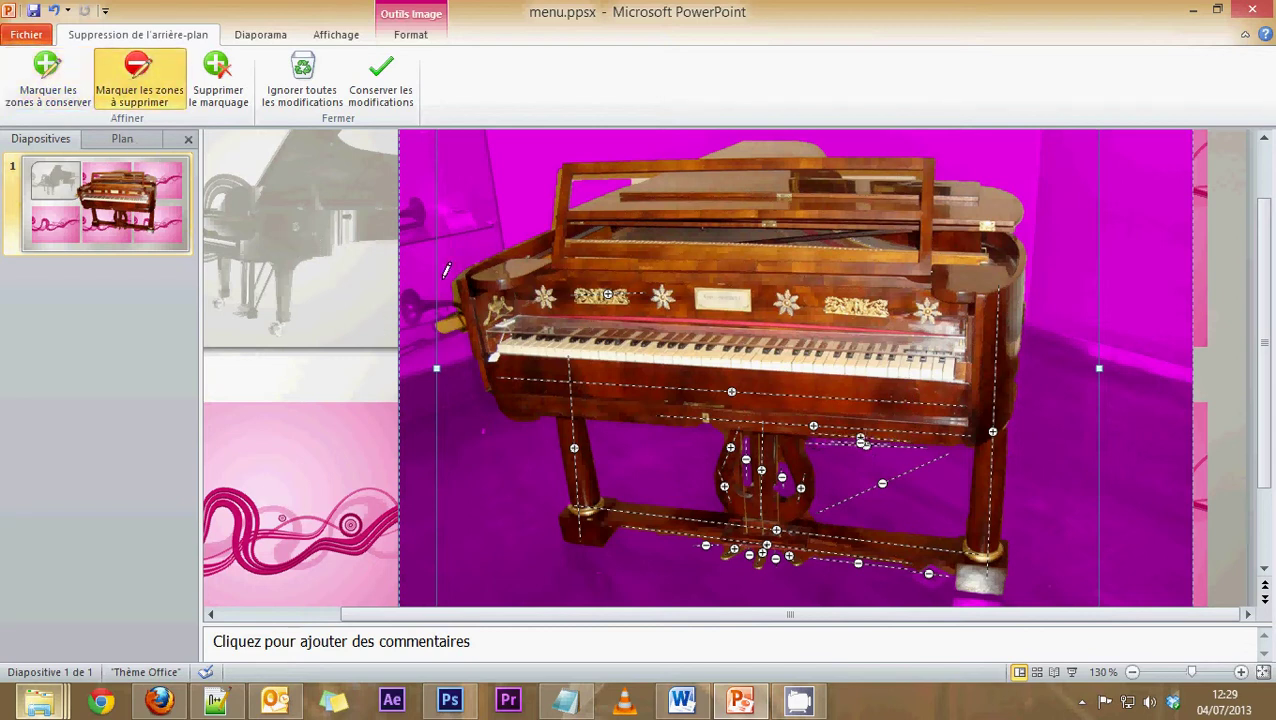
{"action": "left_click_drag", "start_coordinate": [459, 377], "coordinate": [455, 280]}
{"action": "left_click", "coordinate": [381, 80]}
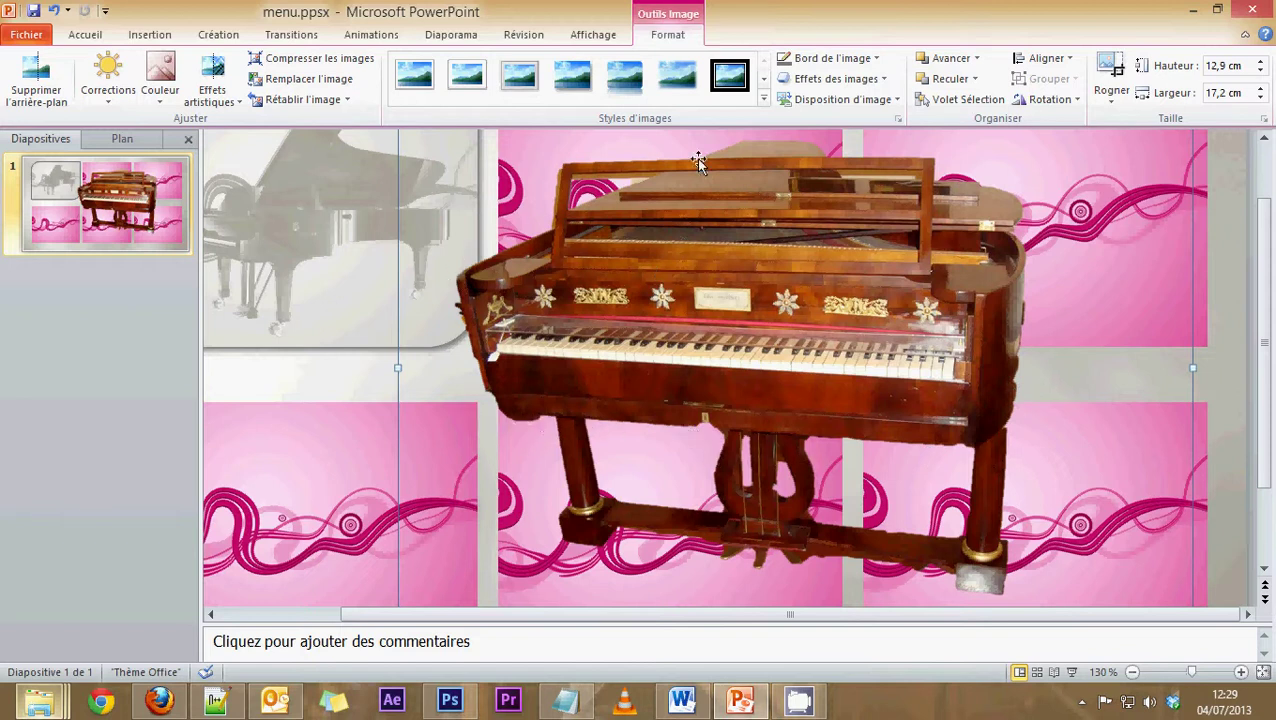
Step: Apply a 1 point Bordures adoucies effect to the cut-out Piano-forte photo, then zoom out to the whole slide
{"action": "left_click", "coordinate": [821, 84]}
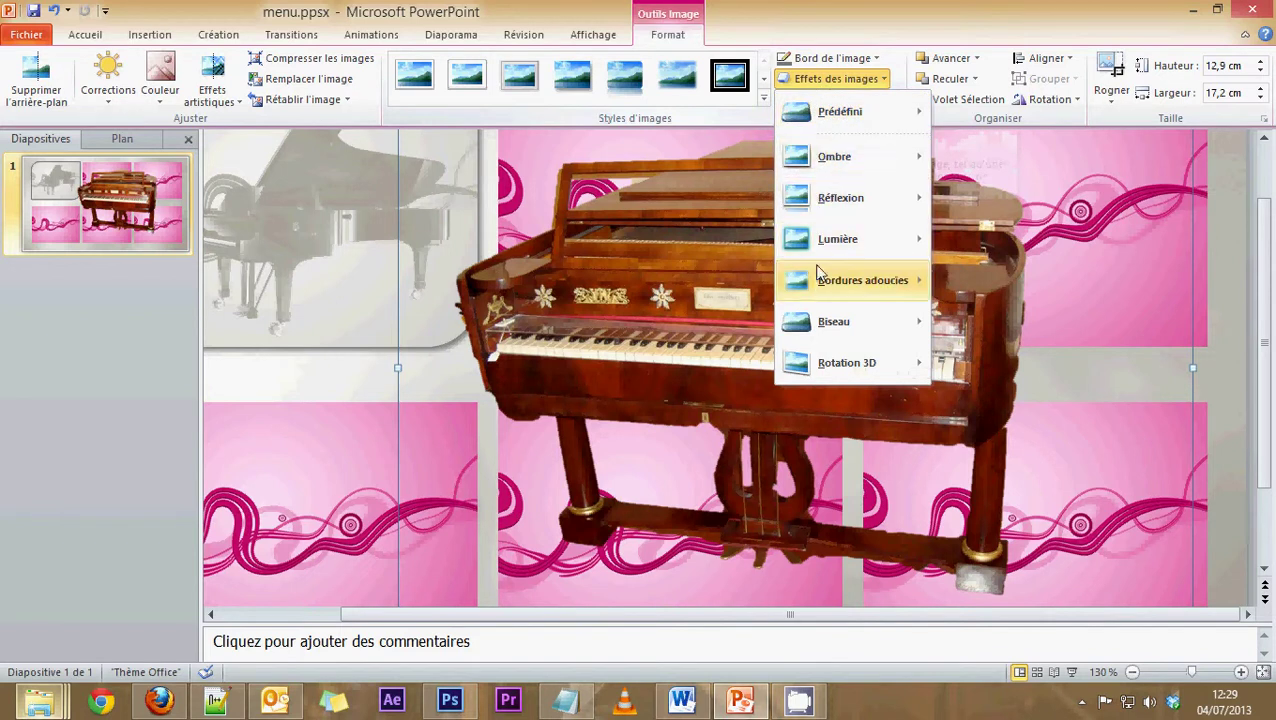
{"action": "mouse_move", "coordinate": [818, 280]}
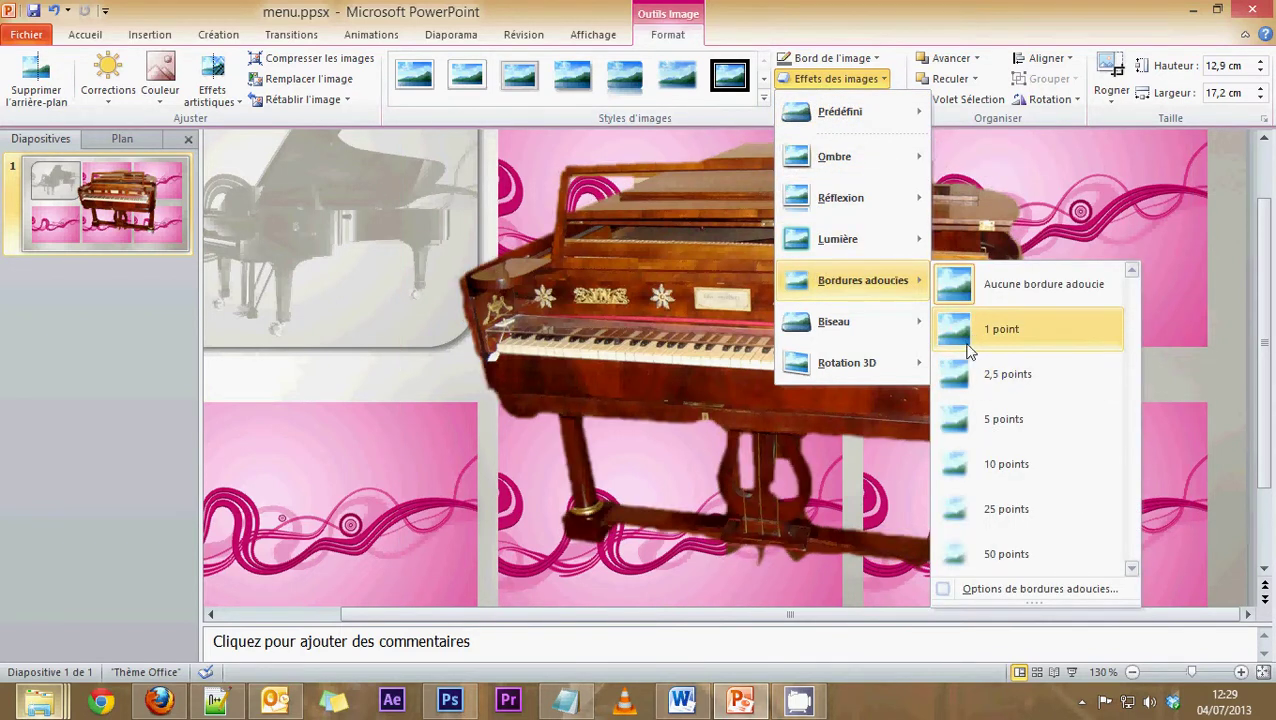
{"action": "left_click", "coordinate": [967, 346]}
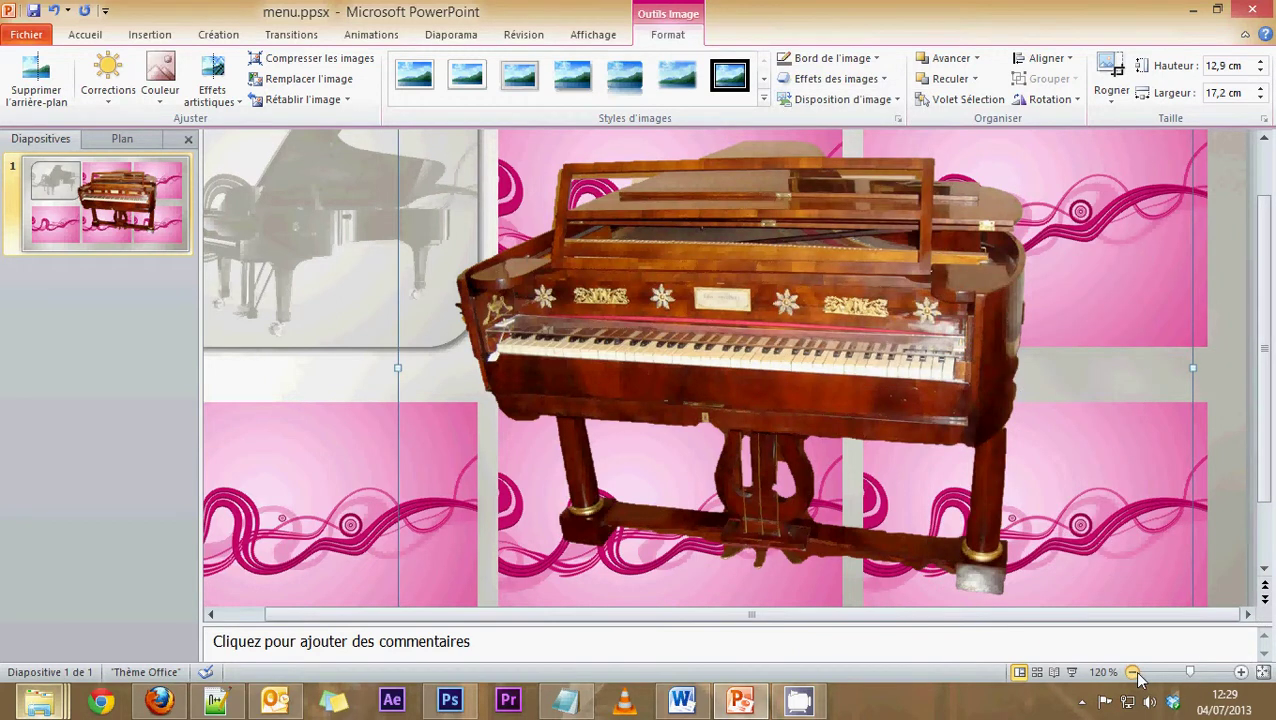
{"action": "left_click", "coordinate": [1133, 672]}
{"action": "left_click", "coordinate": [1133, 672]}
{"action": "left_click", "coordinate": [1133, 672]}
{"action": "left_click", "coordinate": [1133, 672]}
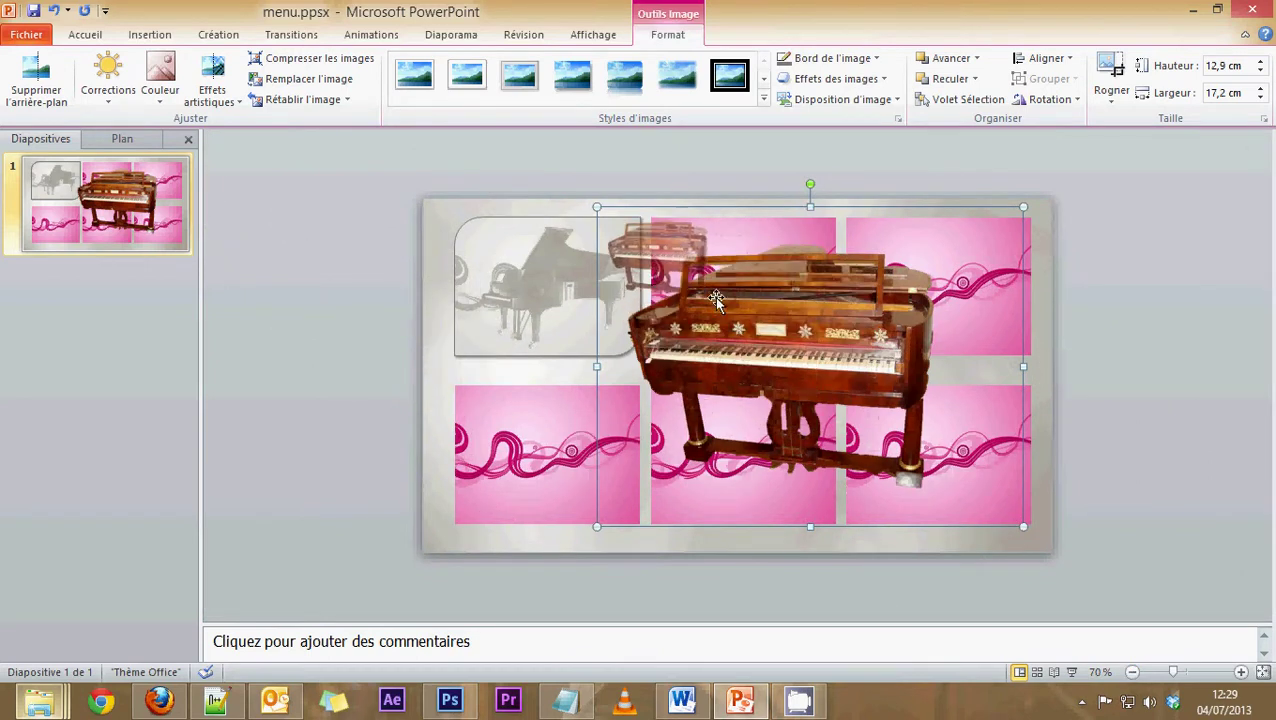
Step: Resize the piano cut-out to about 5.39 × 7.18 cm and settle it inside the top-middle pink tile
{"action": "left_click_drag", "start_coordinate": [716, 299], "coordinate": [716, 299]}
{"action": "left_click_drag", "start_coordinate": [662, 262], "coordinate": [740, 316]}
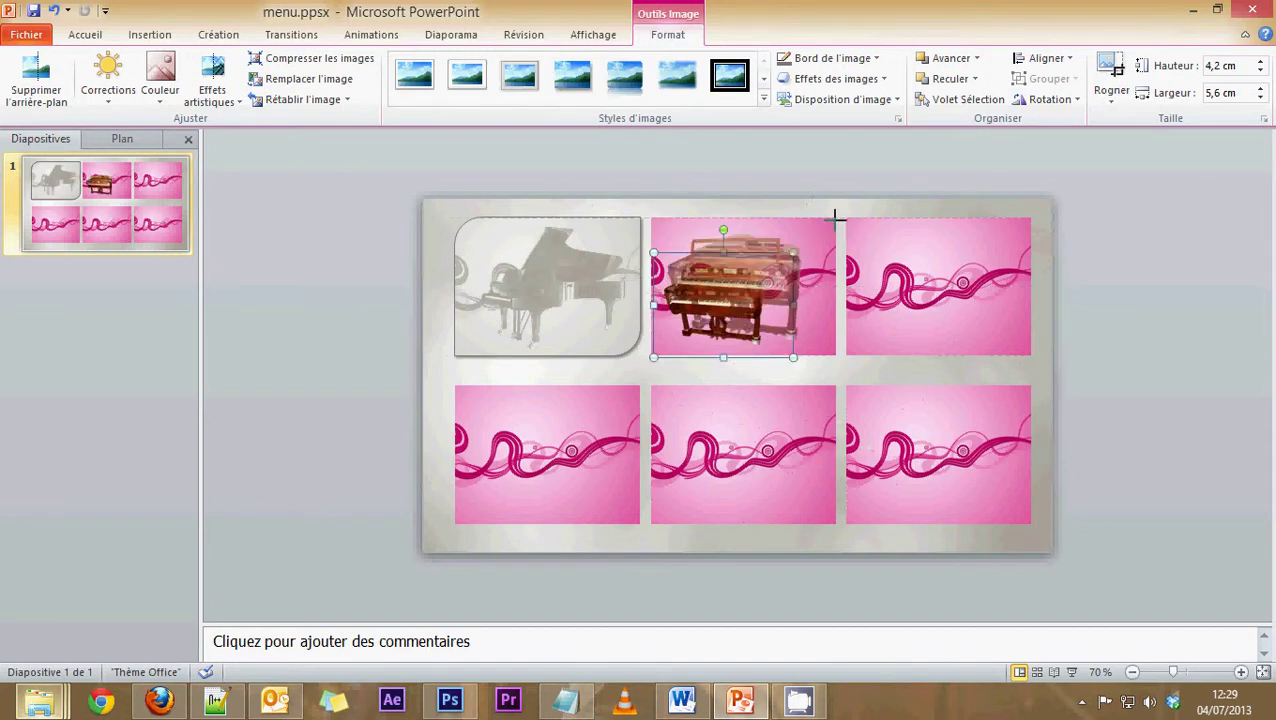
{"action": "left_click_drag", "start_coordinate": [835, 218], "coordinate": [841, 216]}
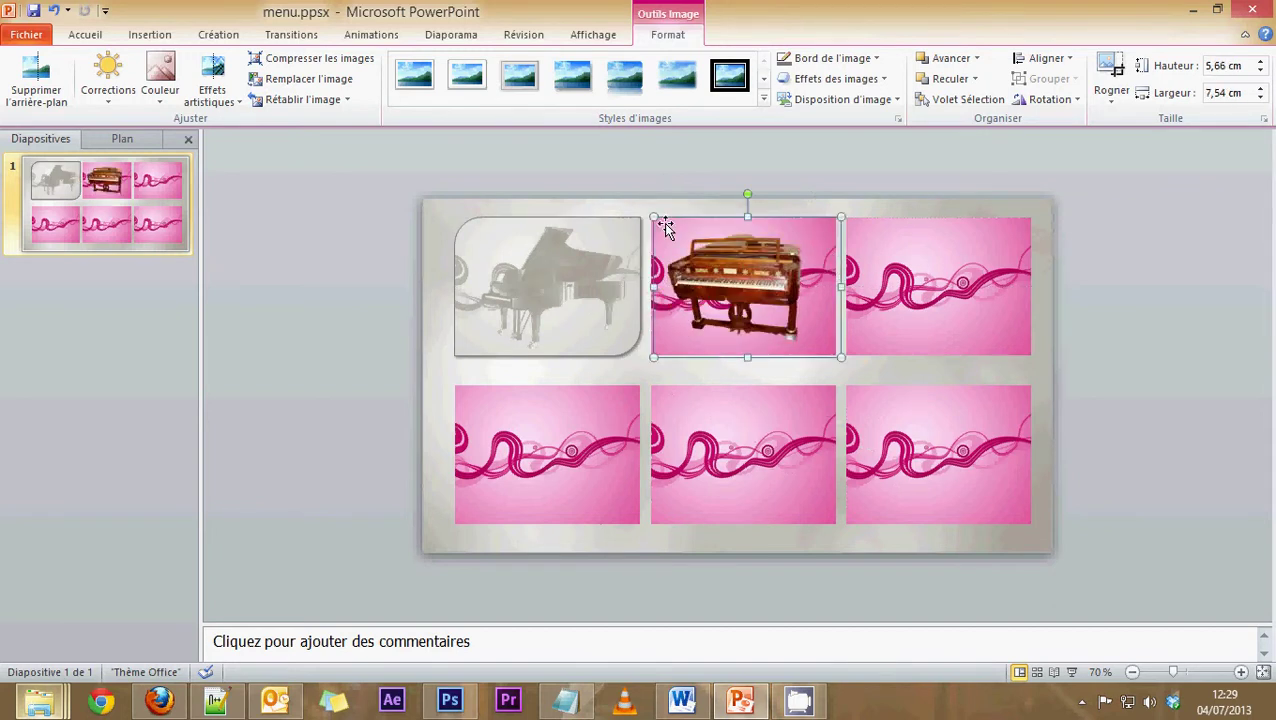
{"action": "mouse_move", "coordinate": [655, 217]}
{"action": "left_mouse_down"}
{"action": "mouse_move", "coordinate": [672, 231]}
{"action": "mouse_move", "coordinate": [662, 223]}
{"action": "left_mouse_up"}
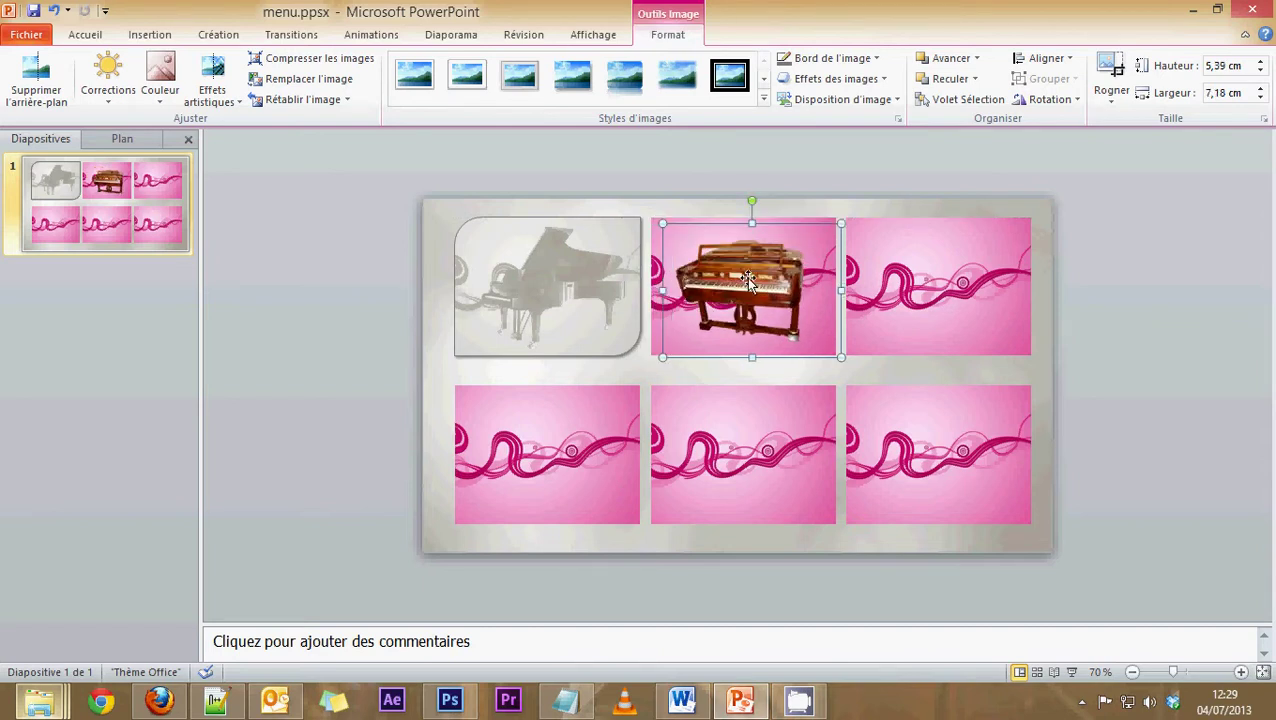
{"action": "left_click_drag", "start_coordinate": [746, 277], "coordinate": [783, 295]}
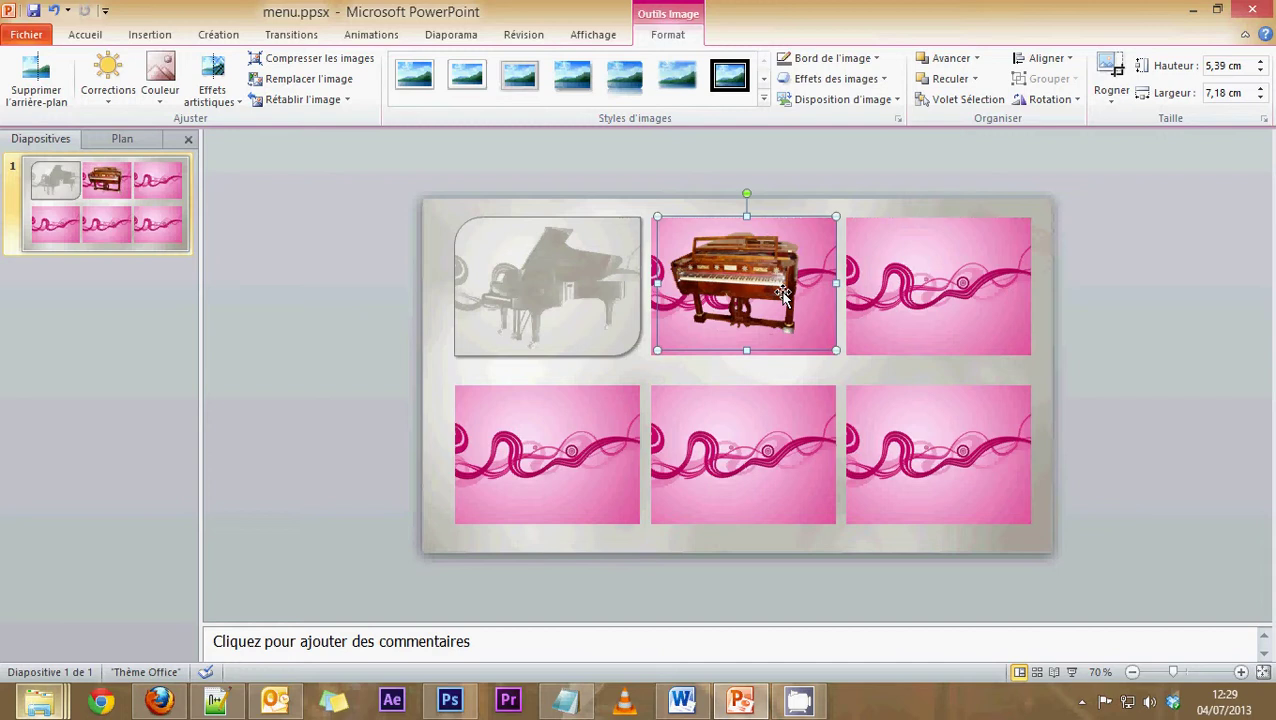
{"action": "key", "text": "Down"}
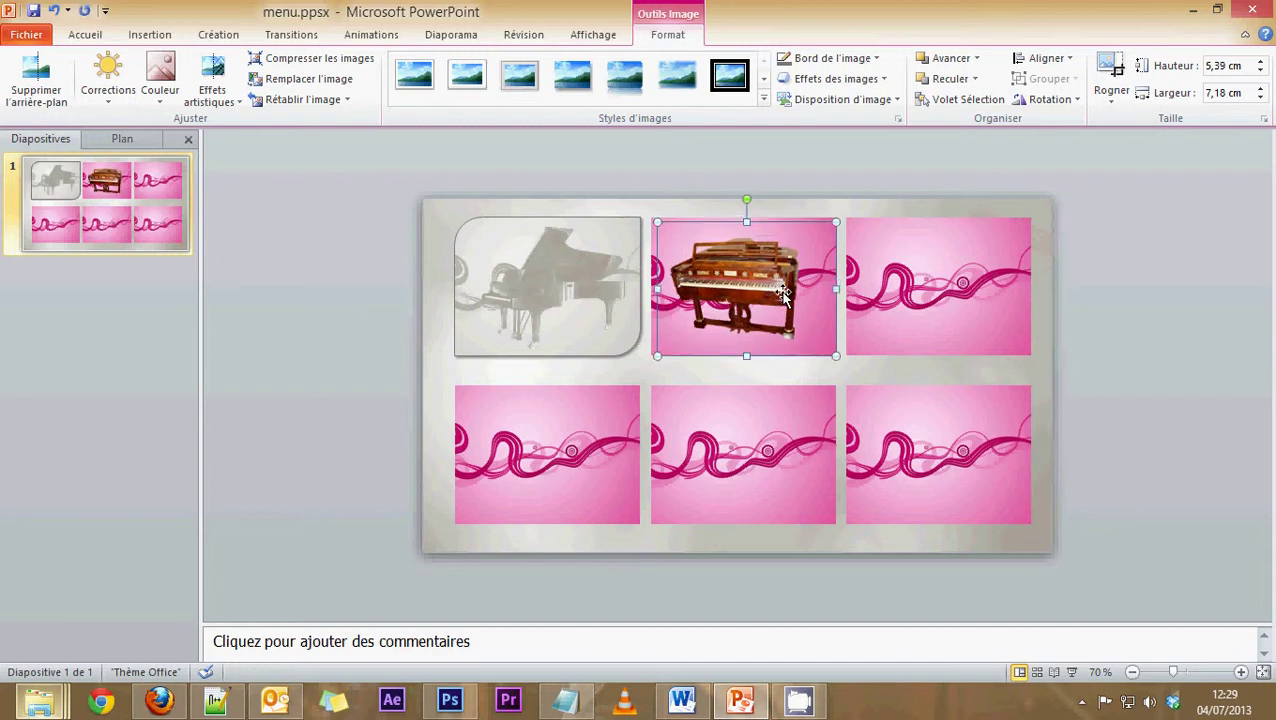